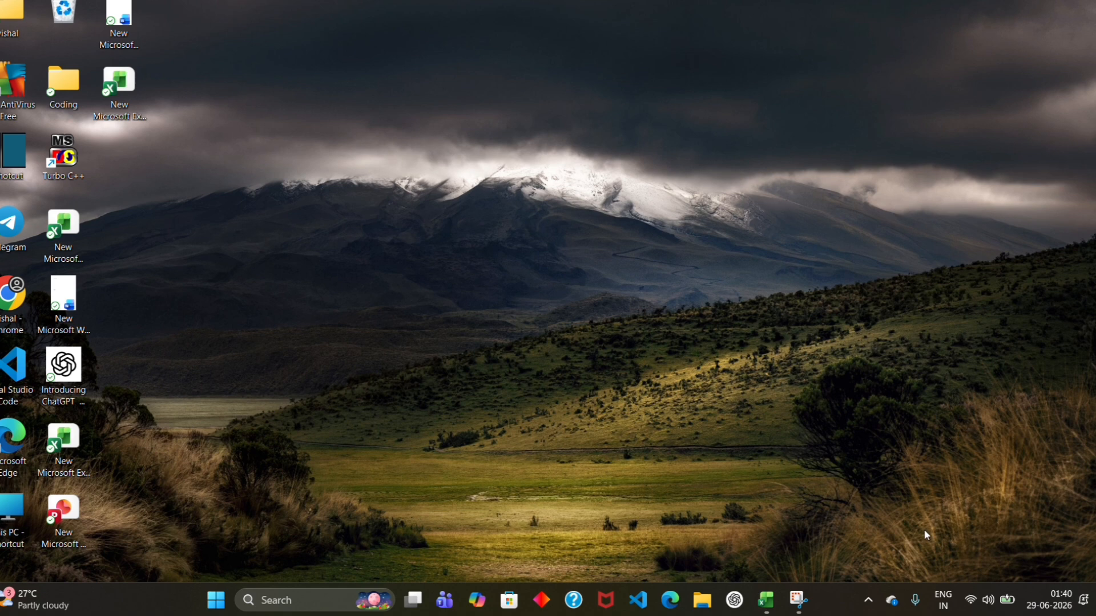
- Switch to the Book1 workbook in Excel and select the Time header cell
click(766, 600)
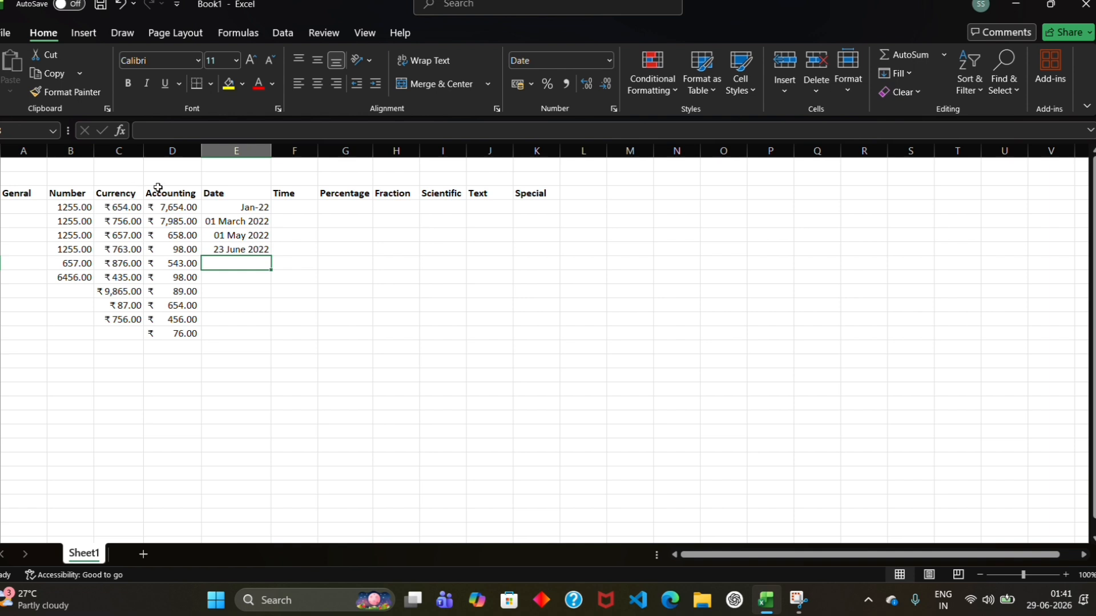
click(290, 194)
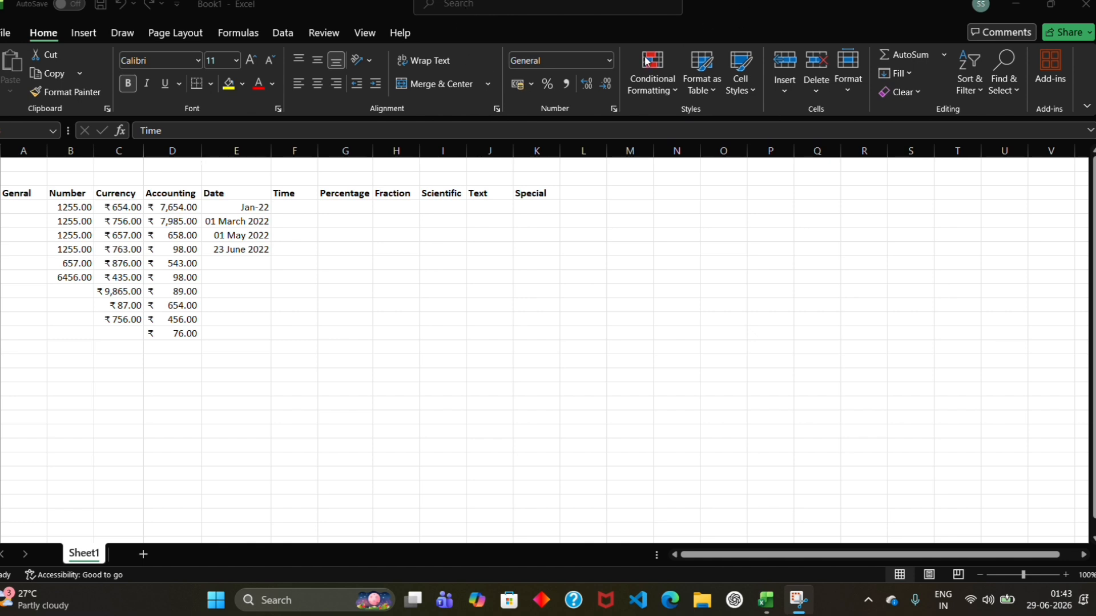
- Look through the full list of number format categories for the Time header and dismiss it
click(611, 59)
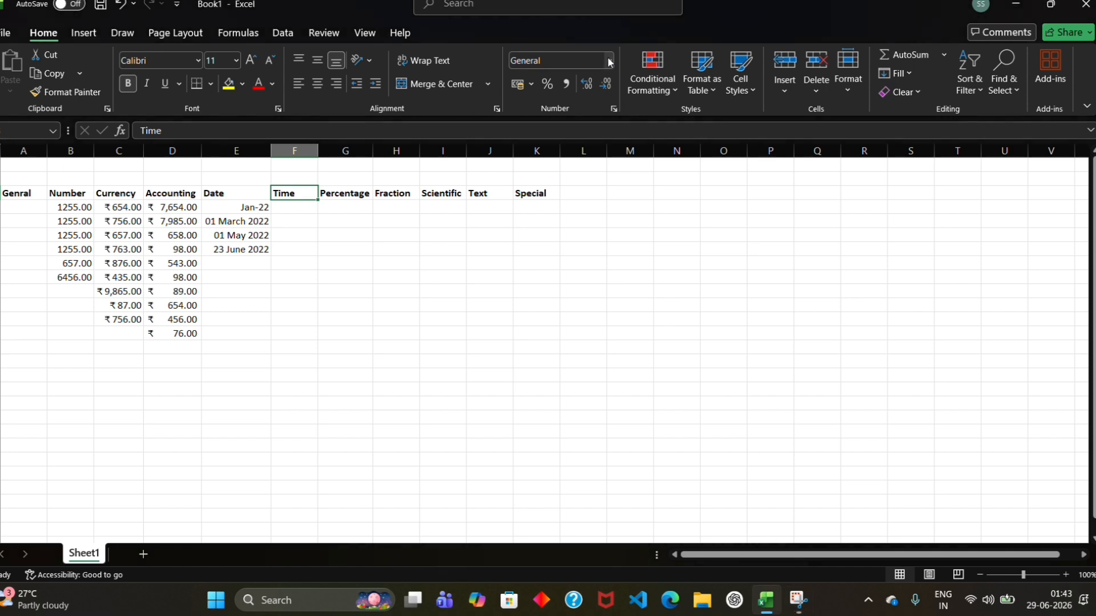
click(609, 60)
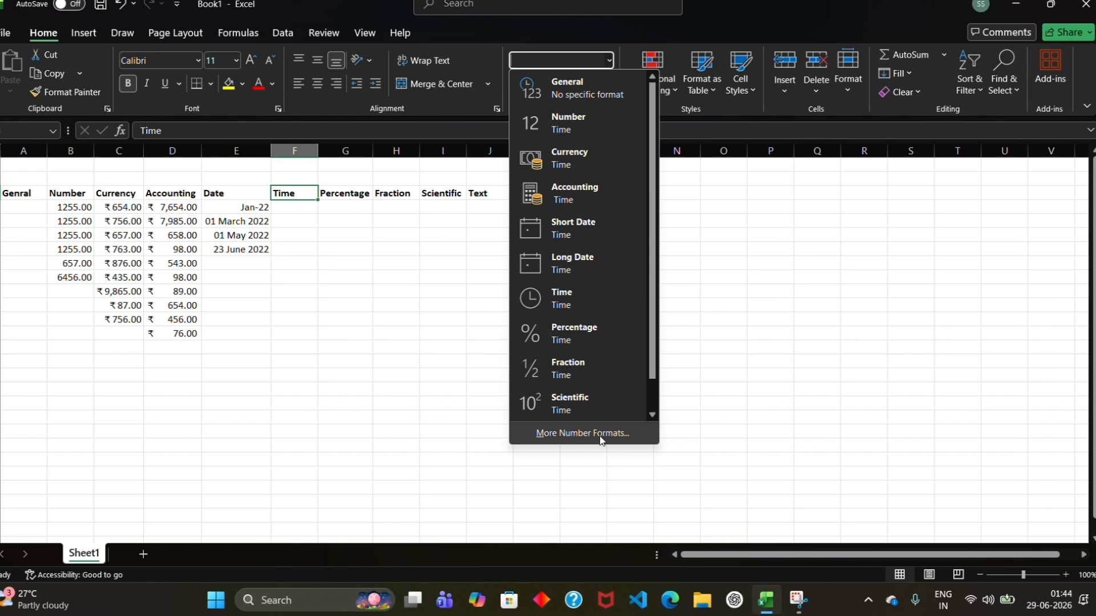
click(582, 433)
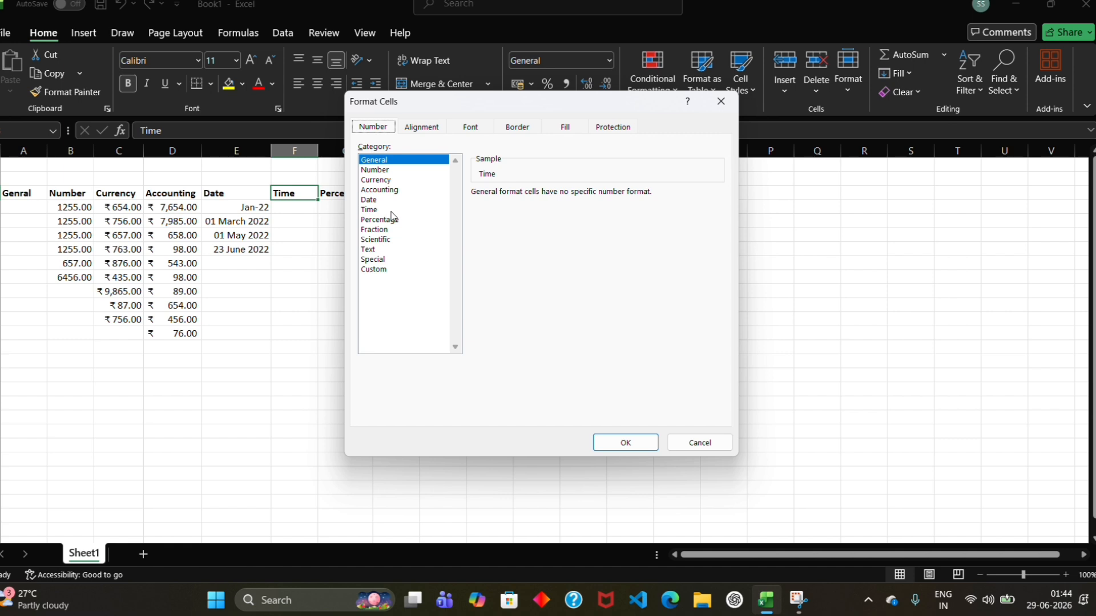
click(721, 101)
- Enter 6:30 in the first cell under the Time header
click(283, 209)
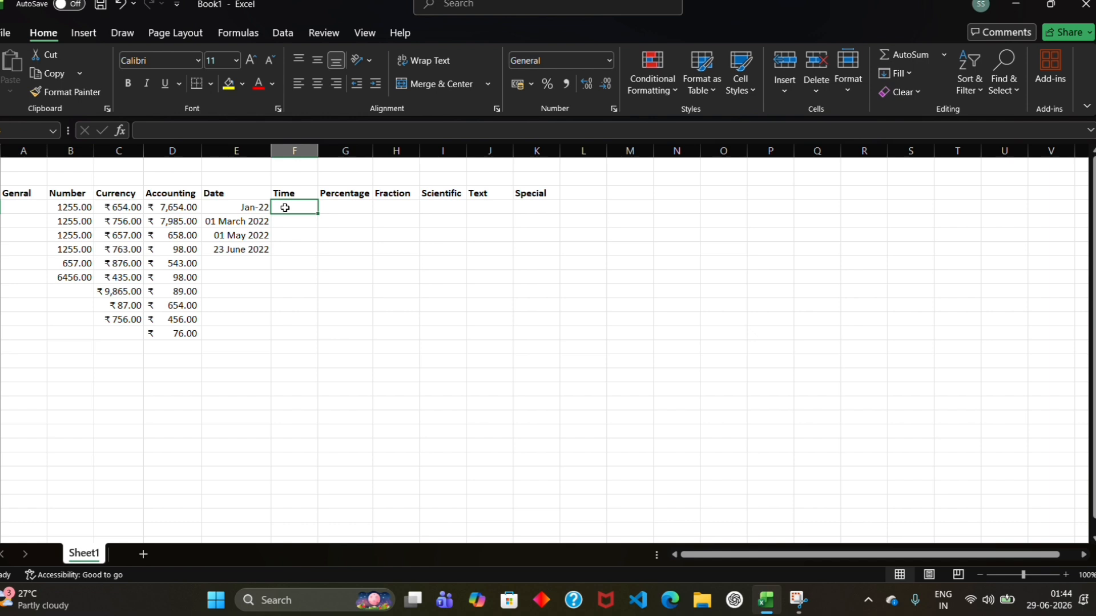
text(6)
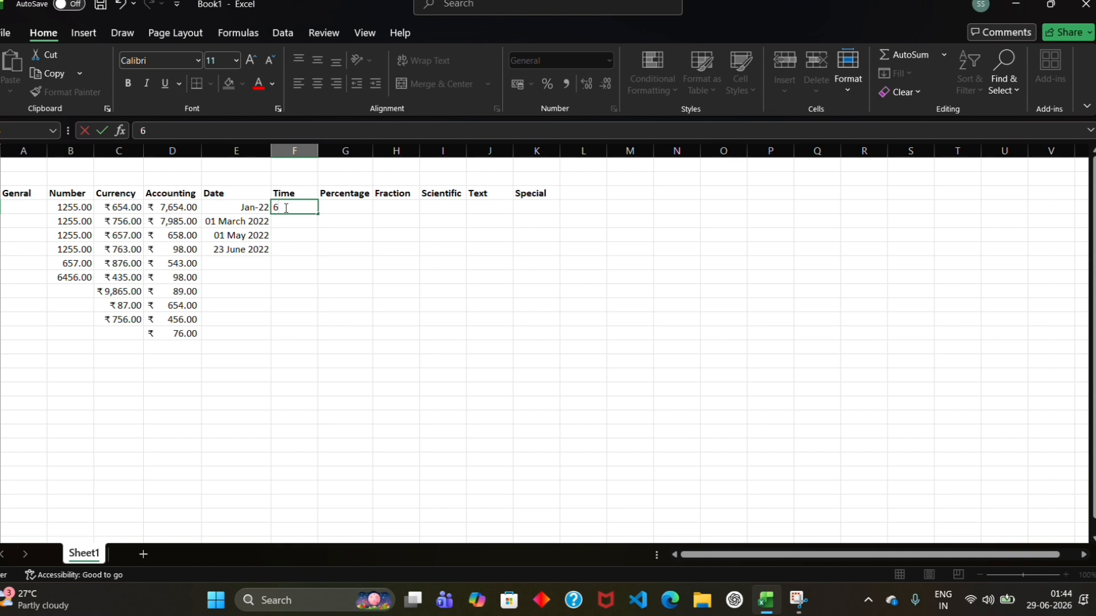
text(:30)
click(334, 222)
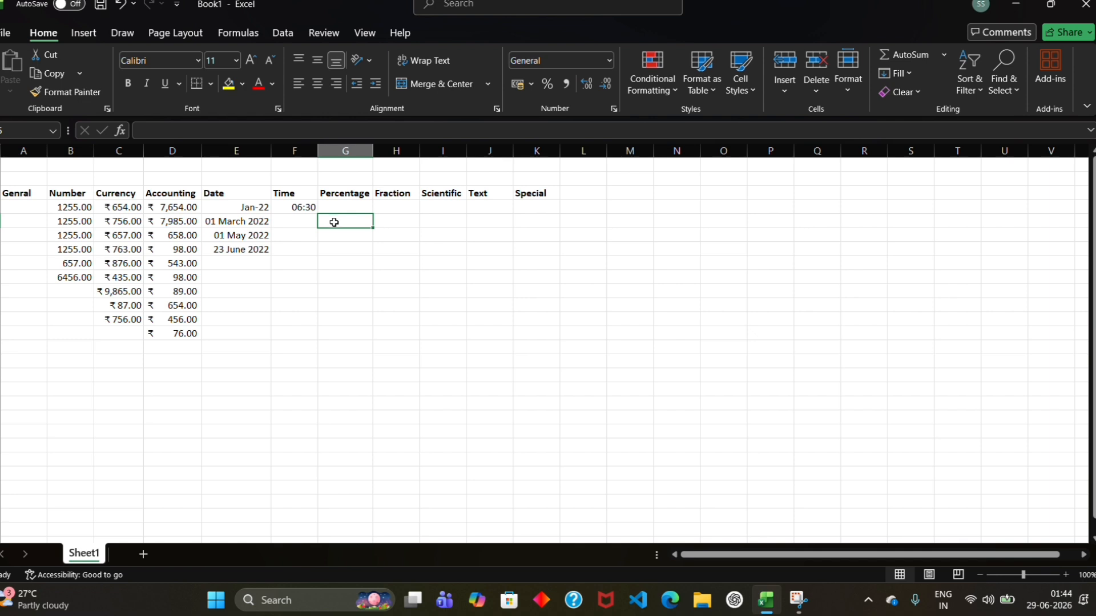
- Format the 6:30 cell with the Time category's 1.30.55 PM type
click(300, 208)
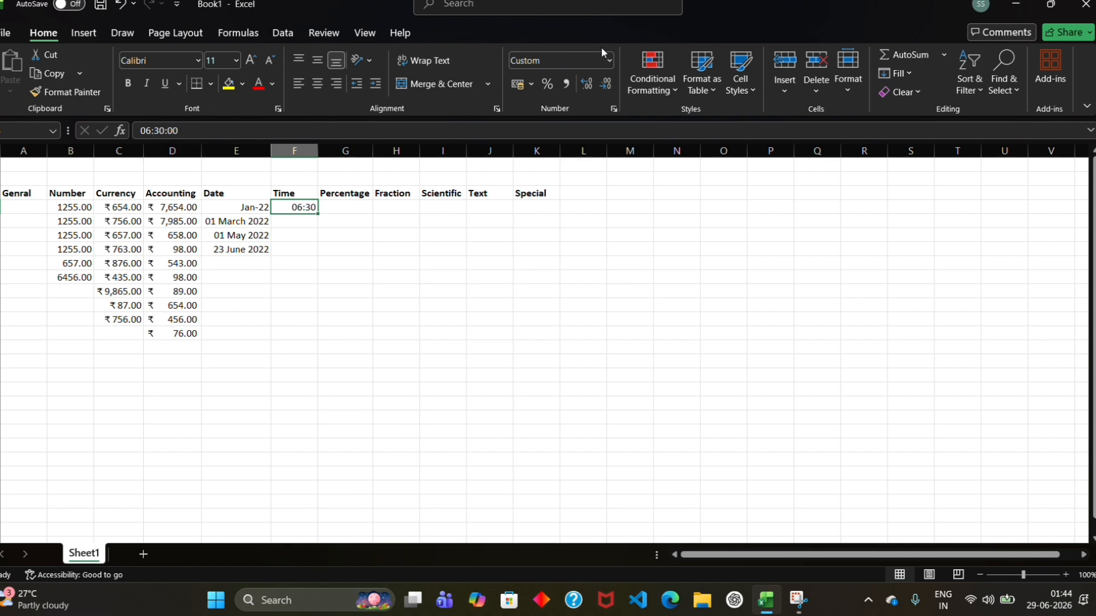
click(609, 61)
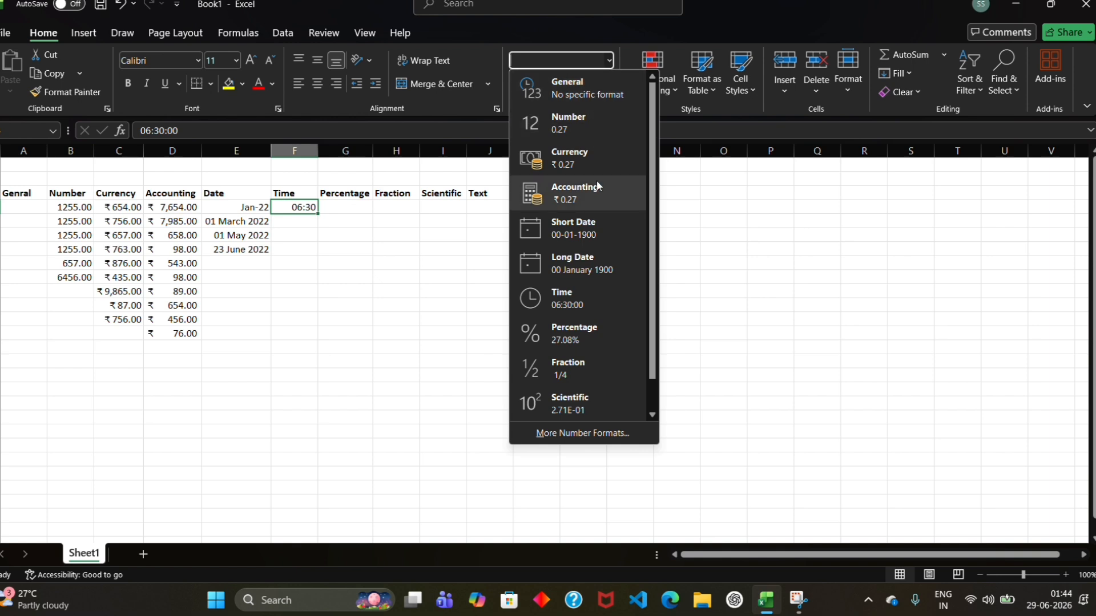
click(542, 433)
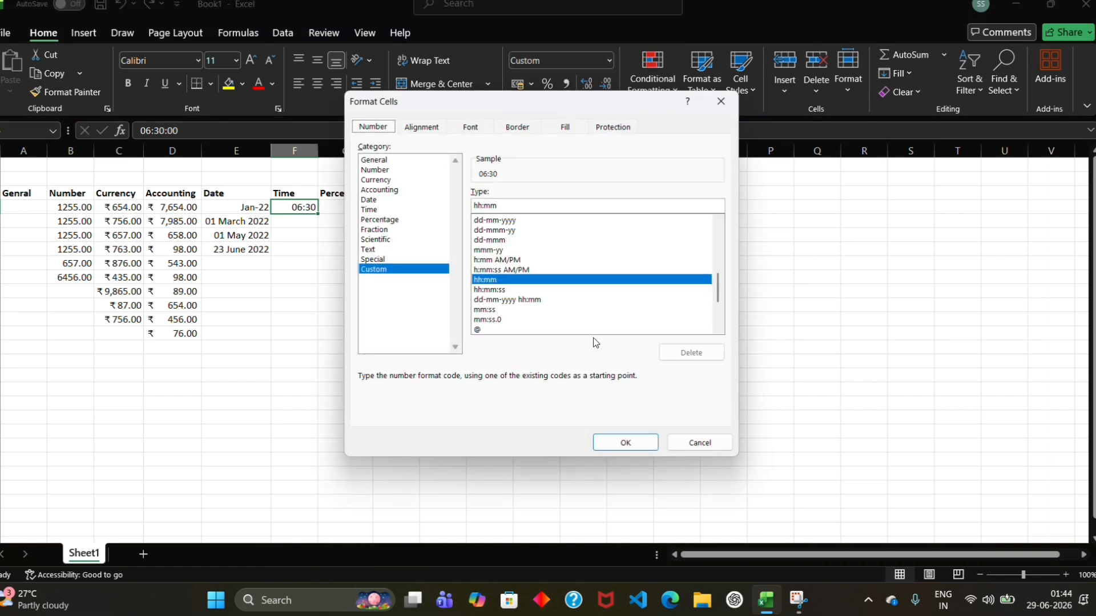
click(387, 209)
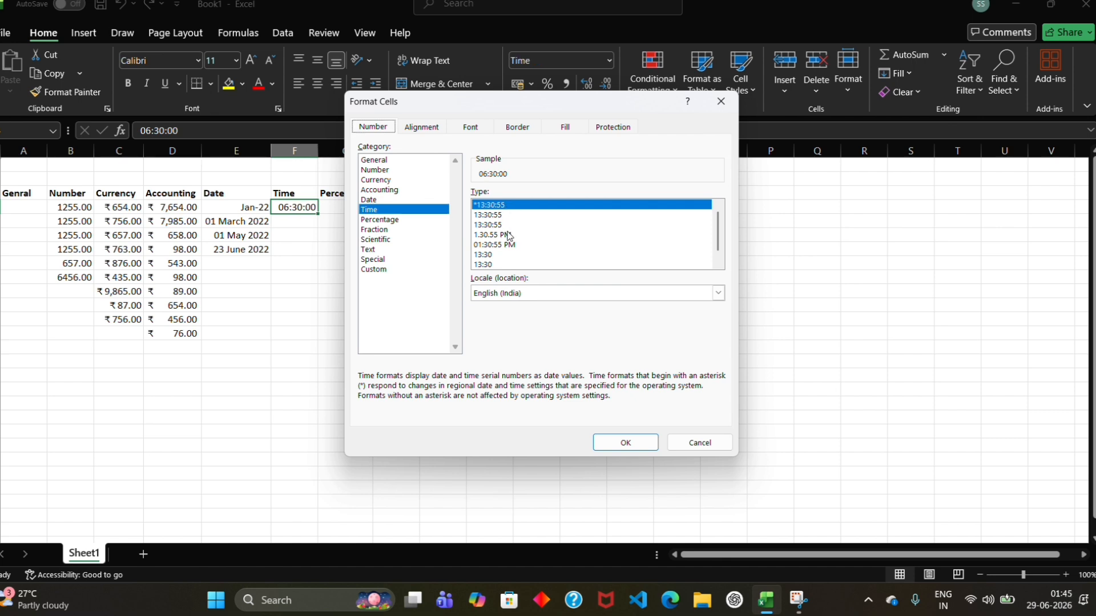
click(515, 236)
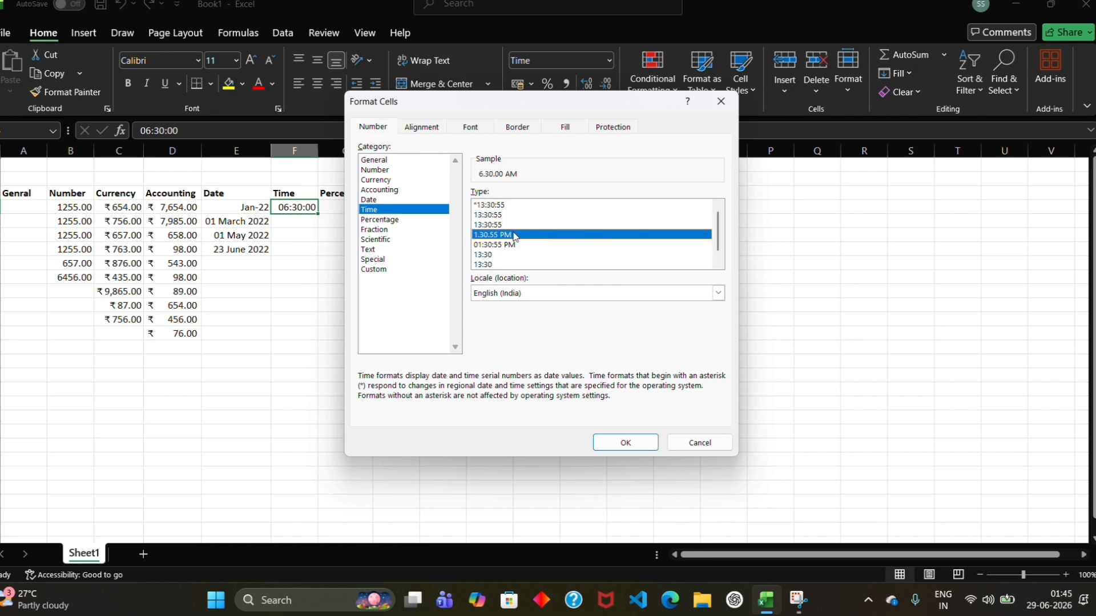
click(625, 443)
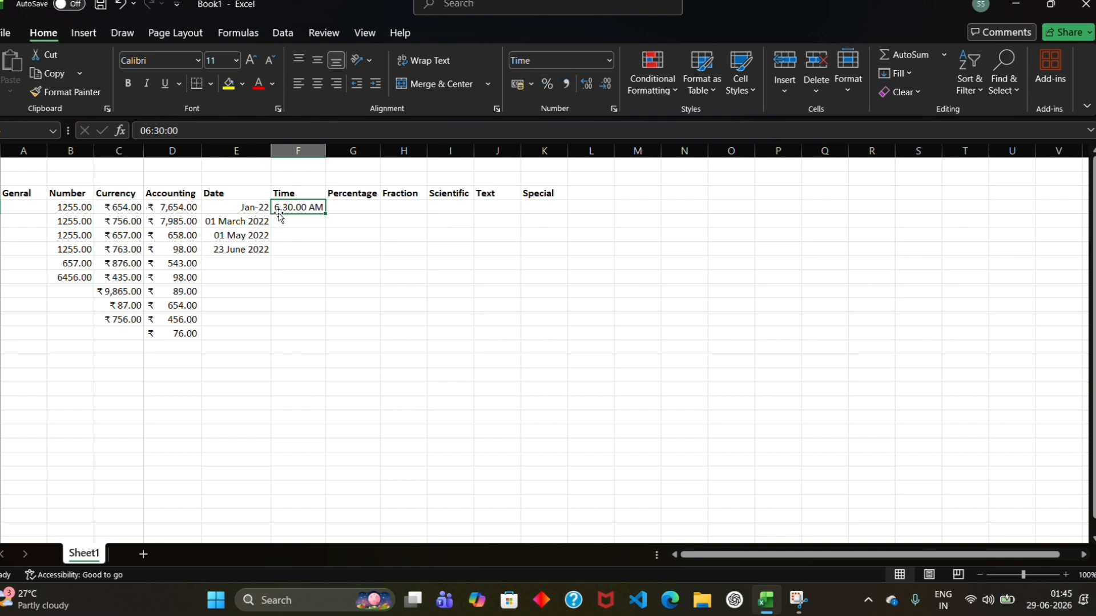
- Apply the 1.30.55 PM time format to the empty Time column cells F5 to F13
click(318, 220)
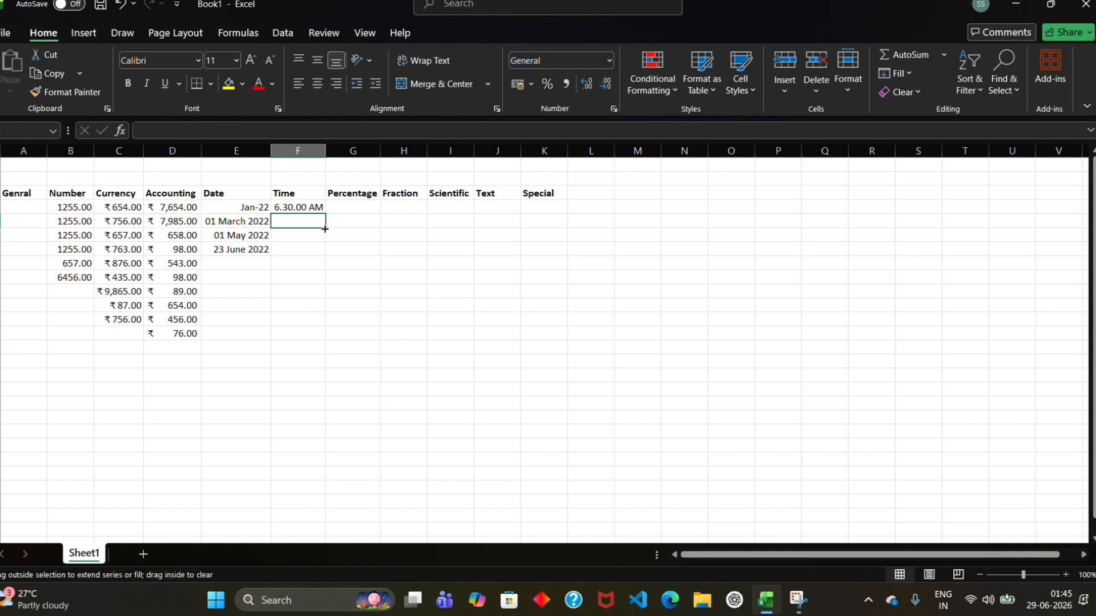
drag(325, 229, 328, 342)
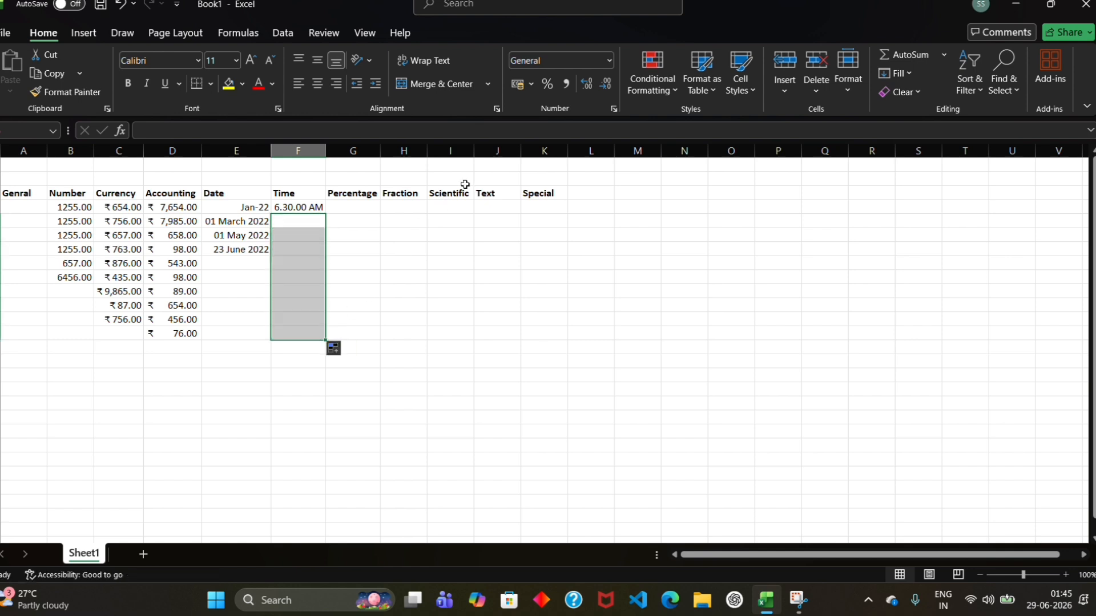
click(610, 60)
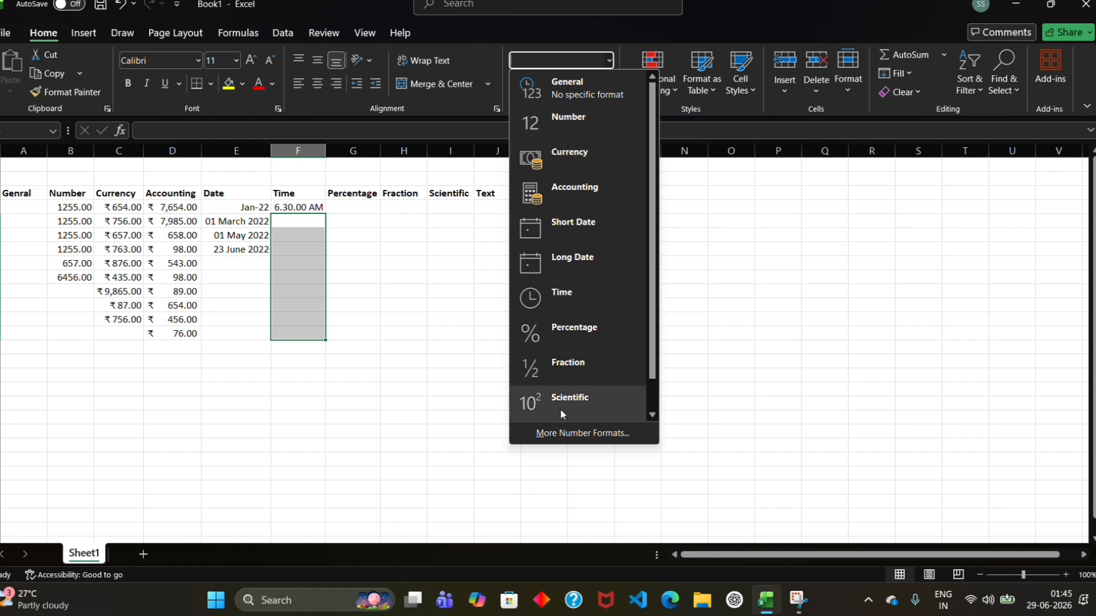
click(574, 434)
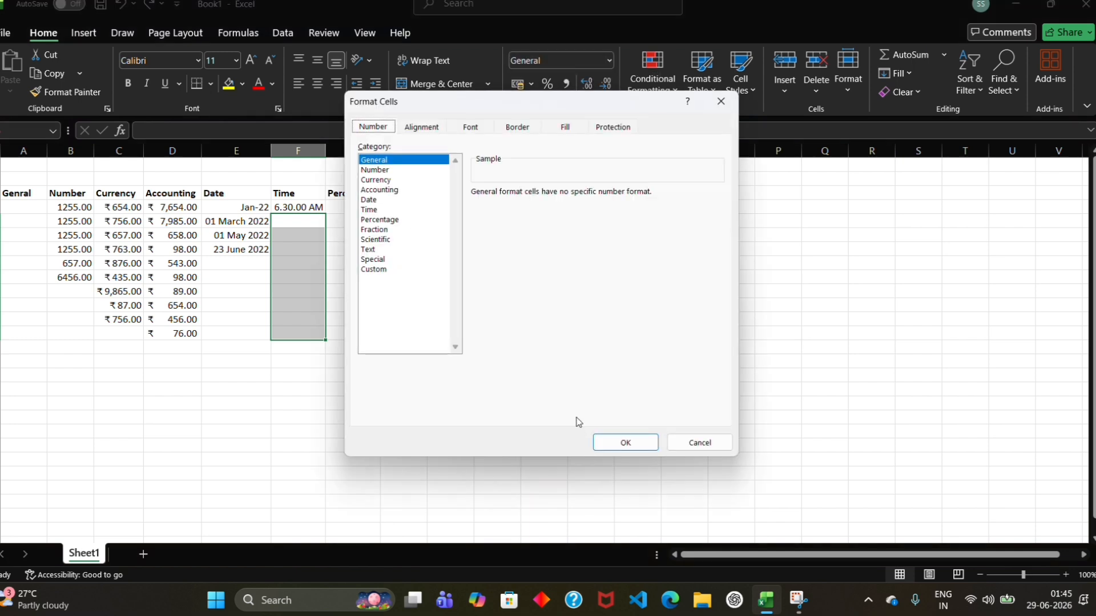
click(393, 210)
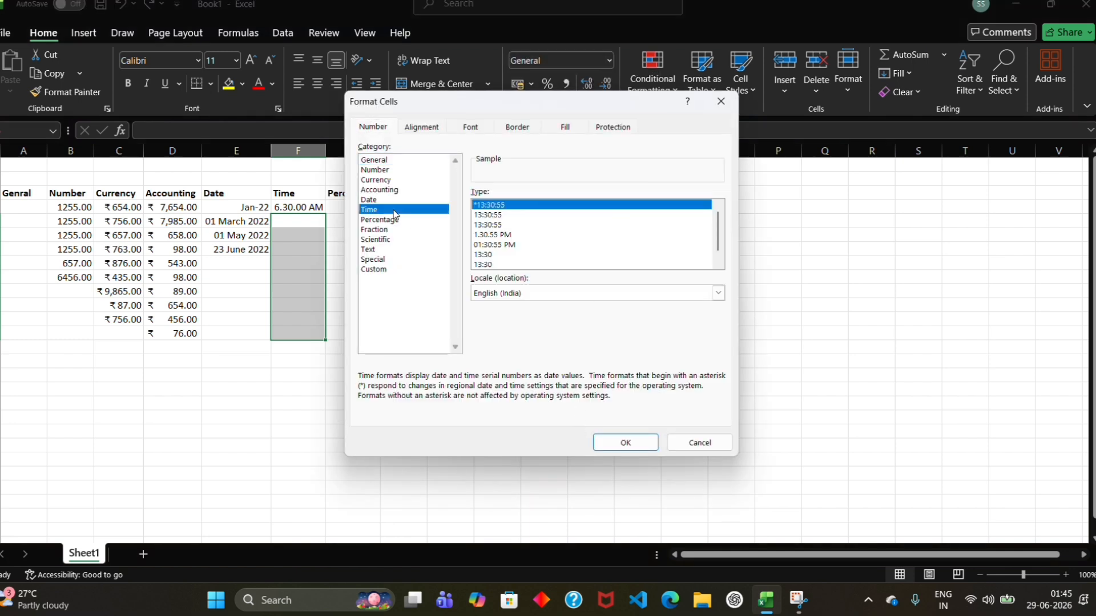
click(512, 235)
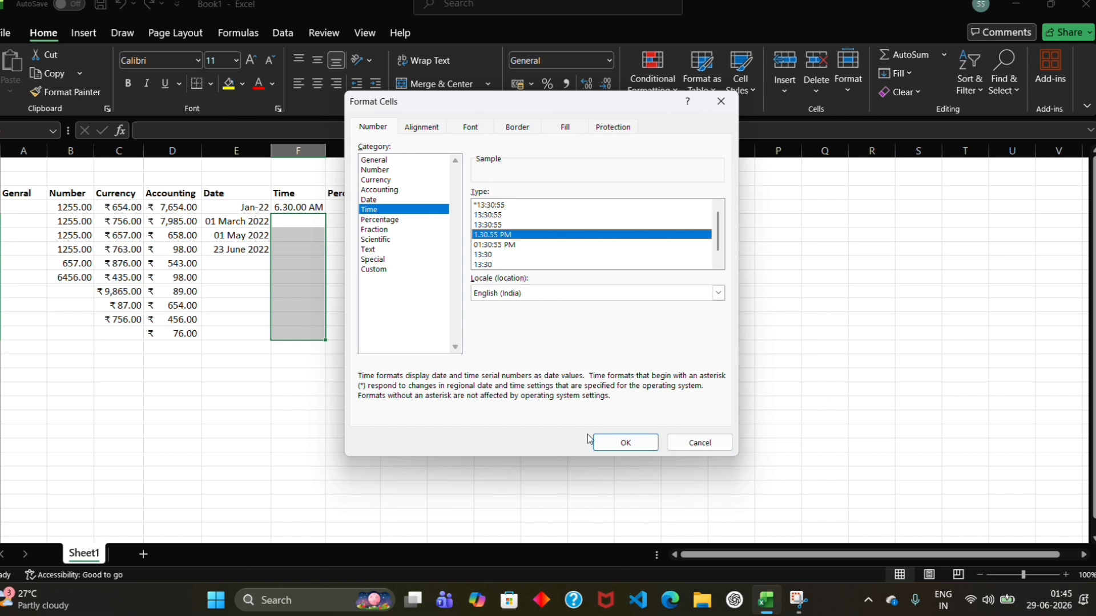
click(619, 444)
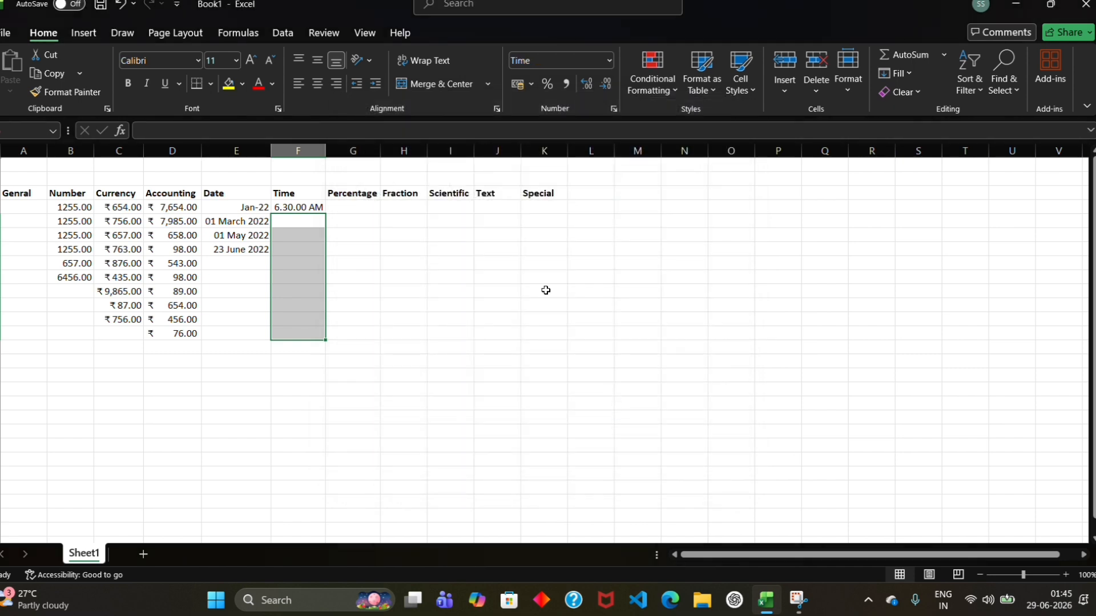
- Enter 9:45 and 20:34 in the next two cells of the Time column
click(292, 223)
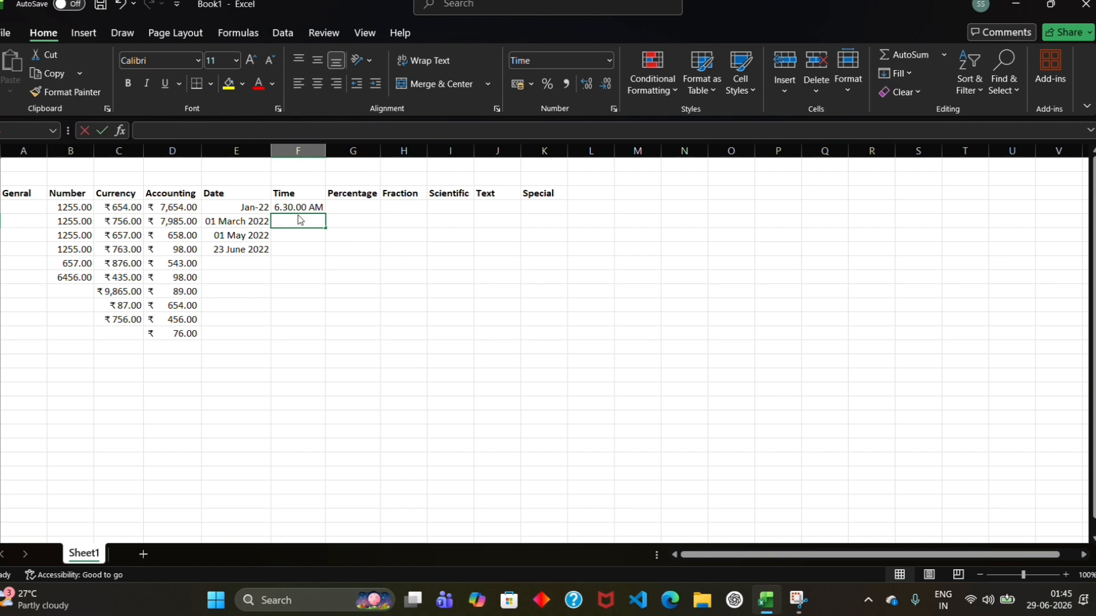
text(9:)
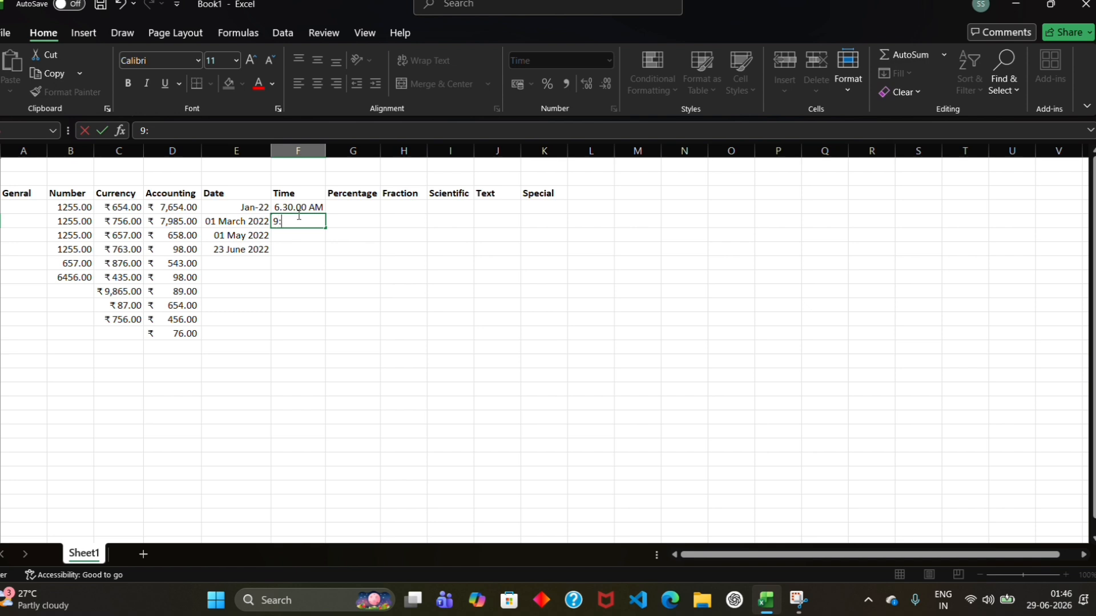
text(45)
key(Return)
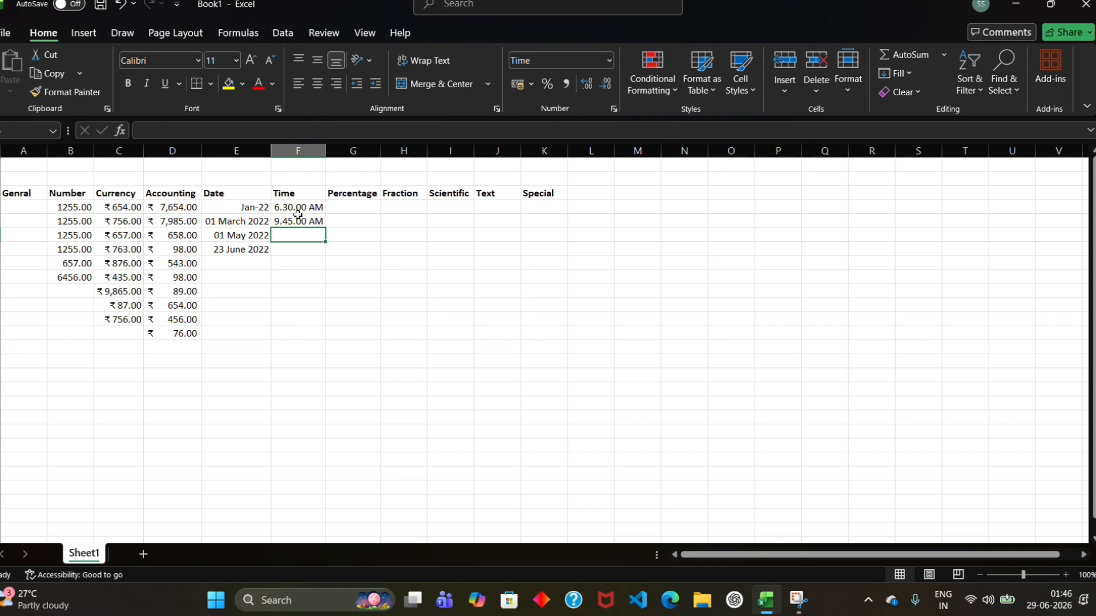
text(2)
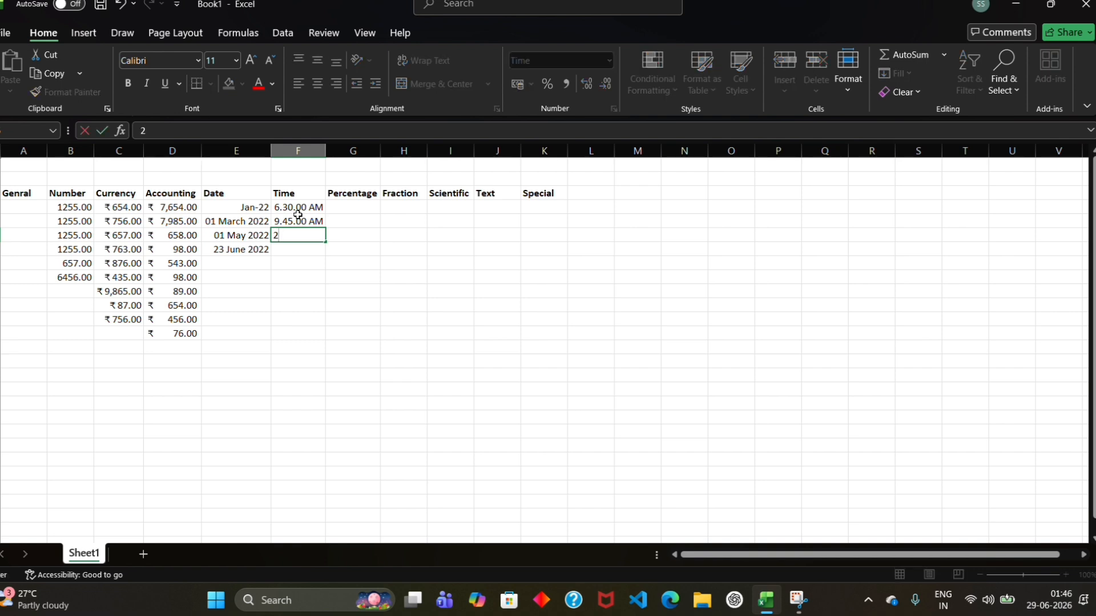
text(0;)
key(BackSpace)
text(:34)
key(Return)
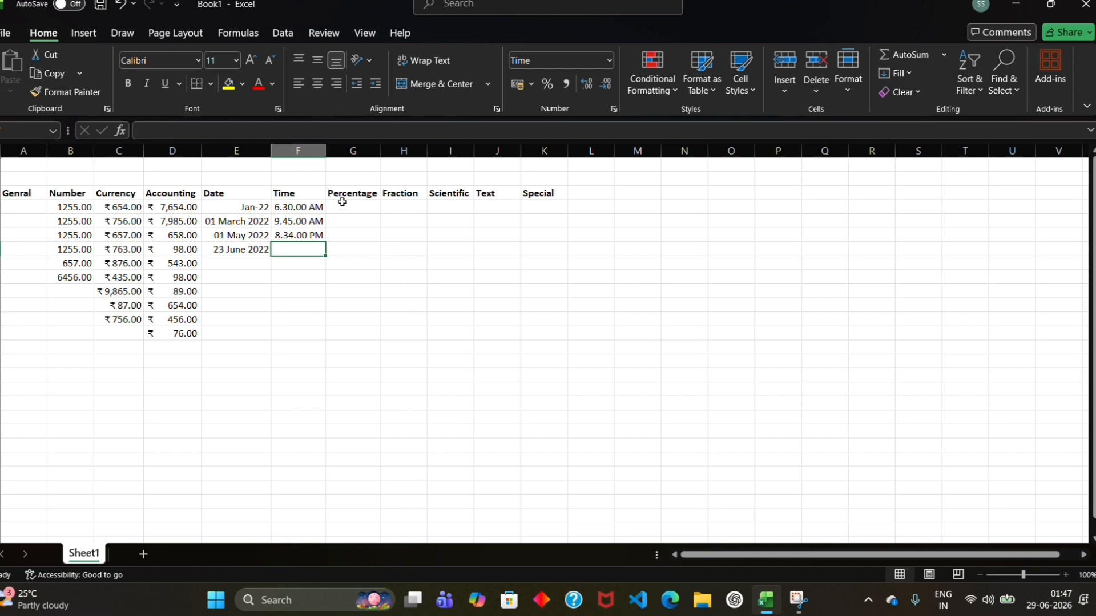
- Enter 55 in the first cell under the Percentage header
click(463, 8)
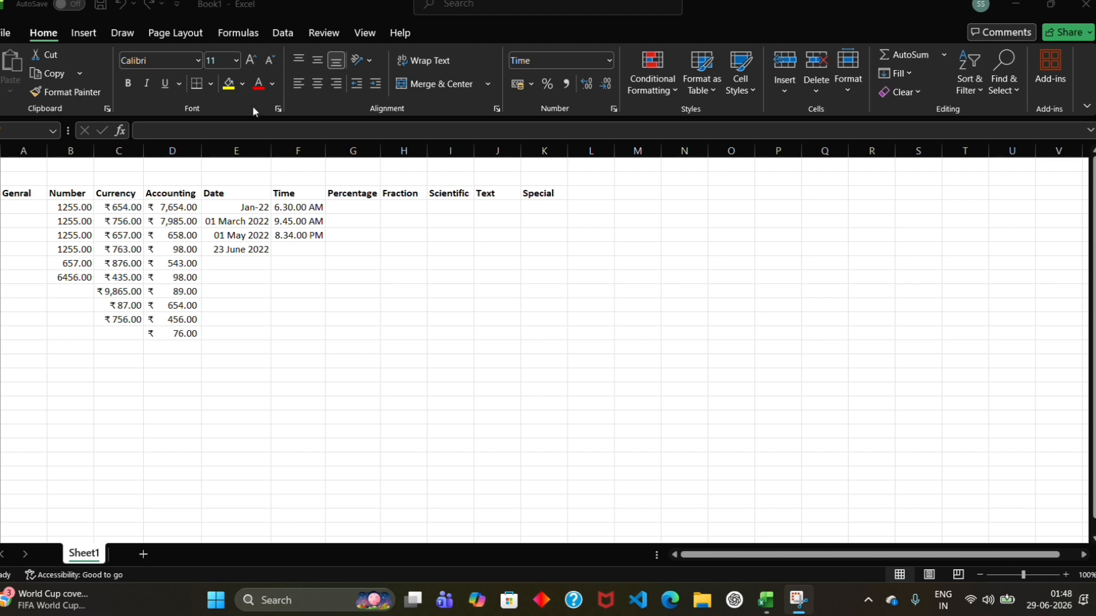
click(341, 204)
click(341, 204)
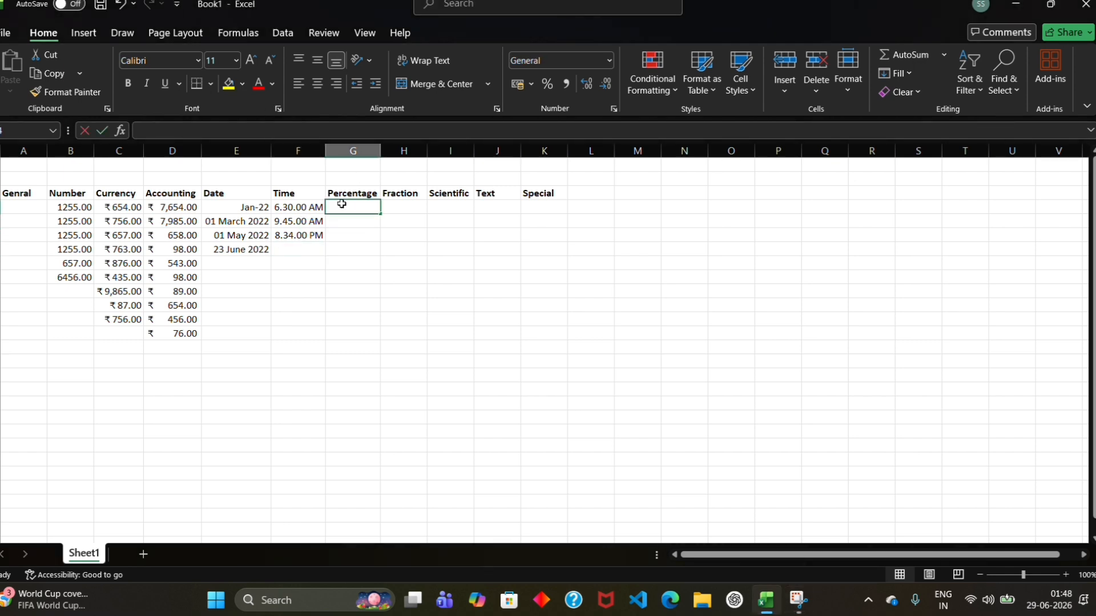
text(55)
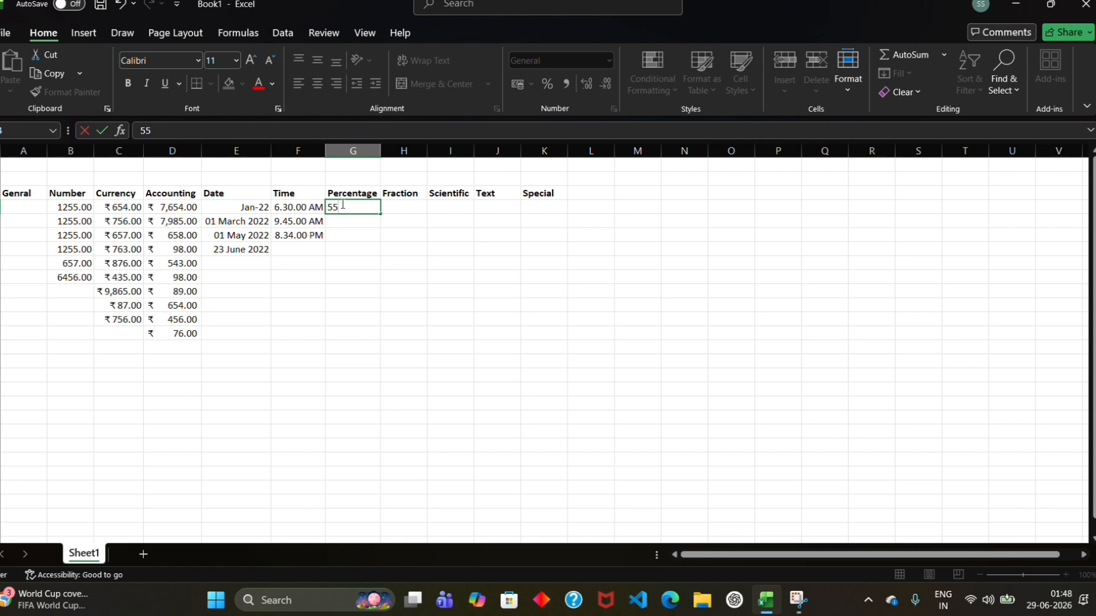
key(Tab)
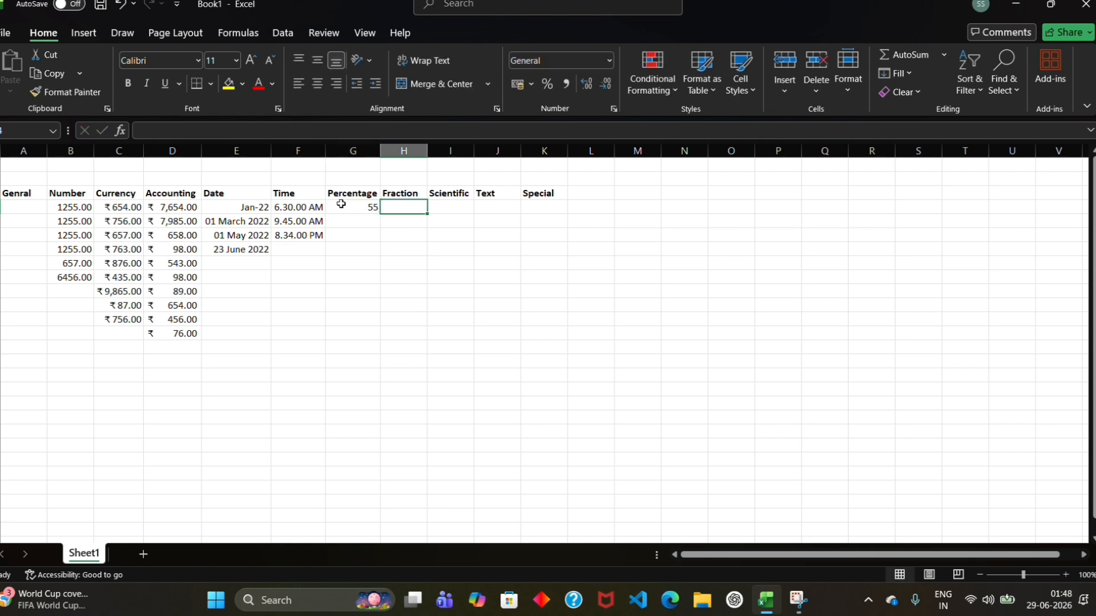
- Replace the first Percentage entry with 55% and reselect the cell to check its number format
click(350, 206)
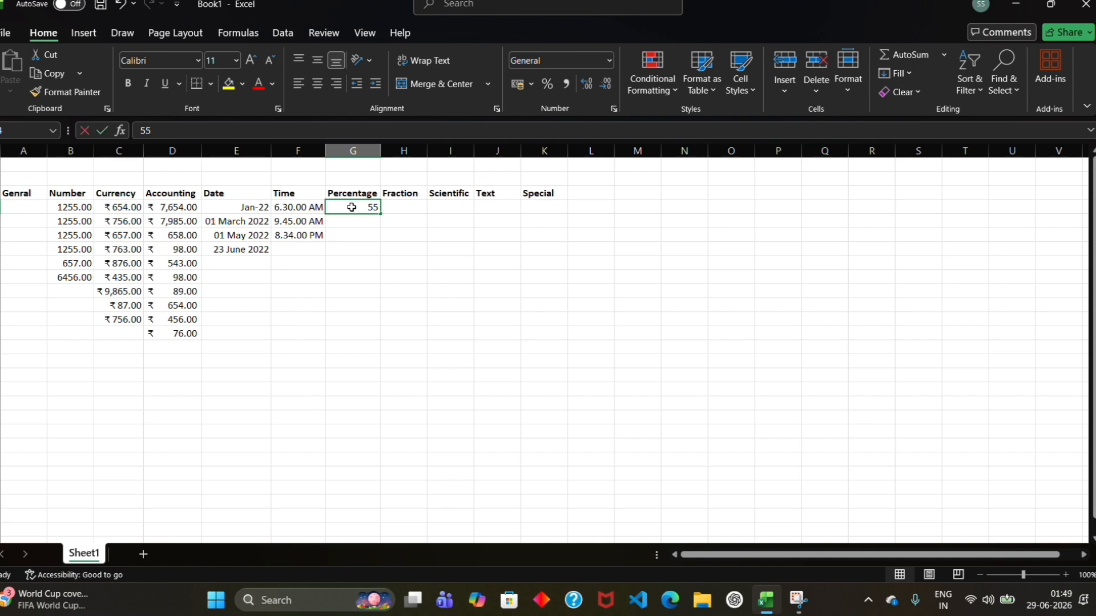
double_click(351, 207)
key(BackSpace)
key(BackSpace)
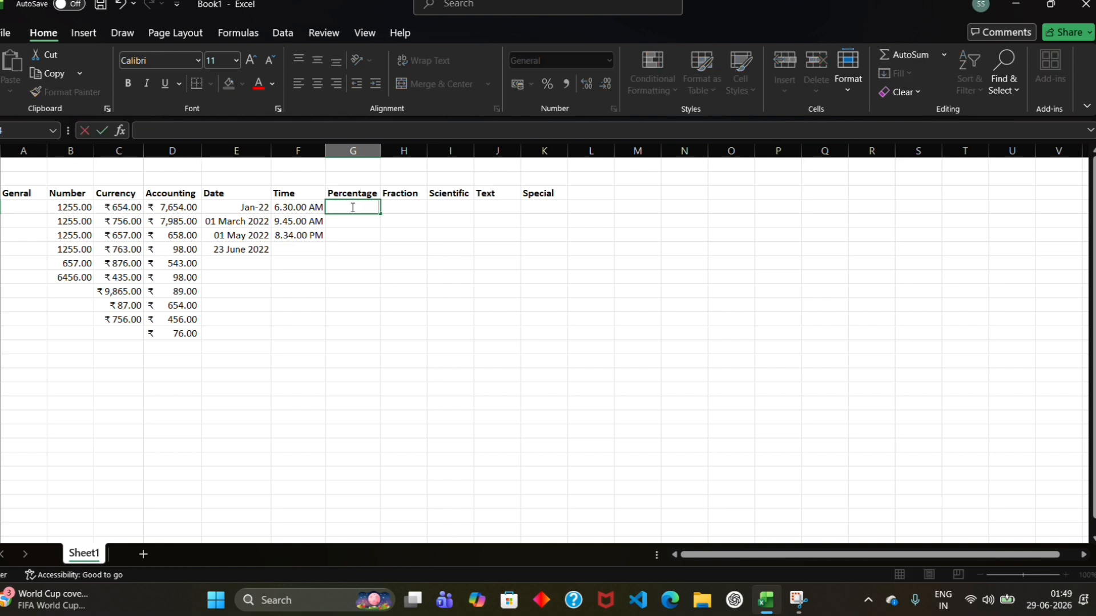
text(55%)
click(396, 221)
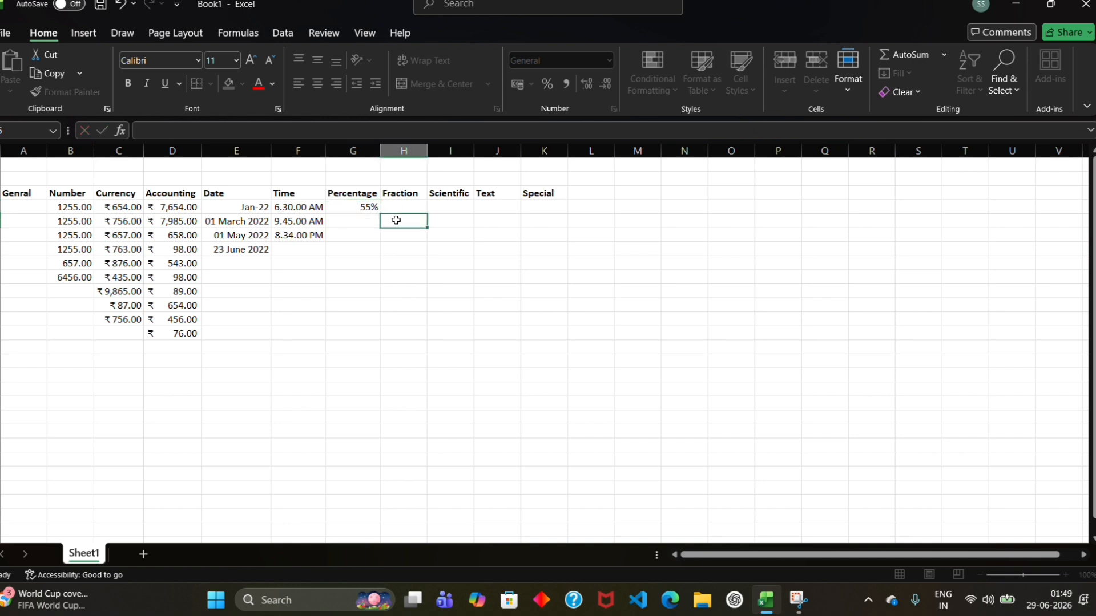
click(354, 206)
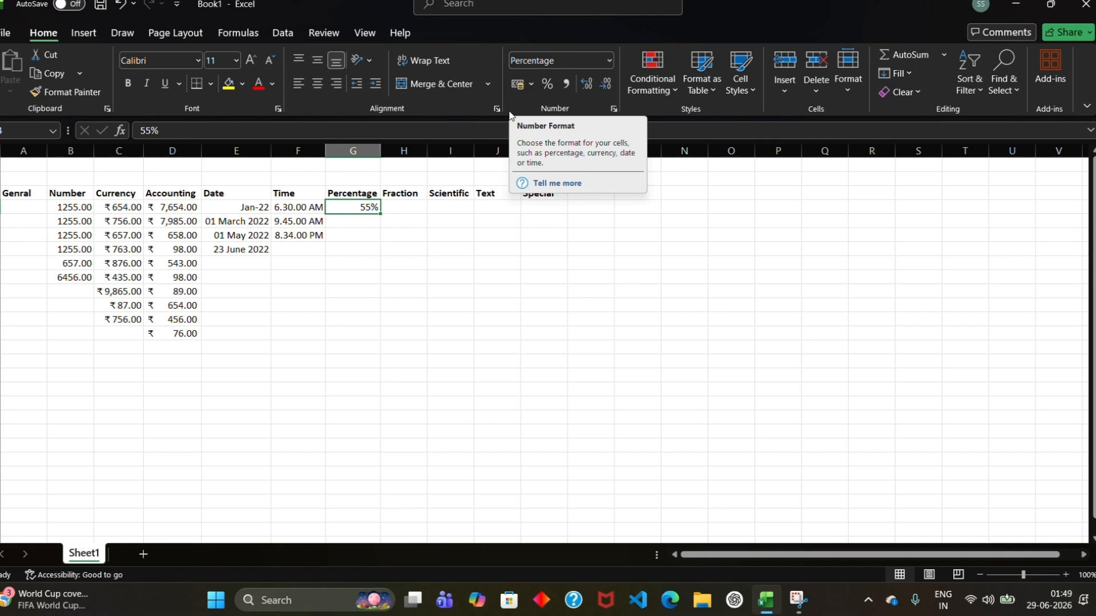
- Apply the Percentage format with 2 decimal places to the empty Percentage column cells G5 to G11
click(374, 220)
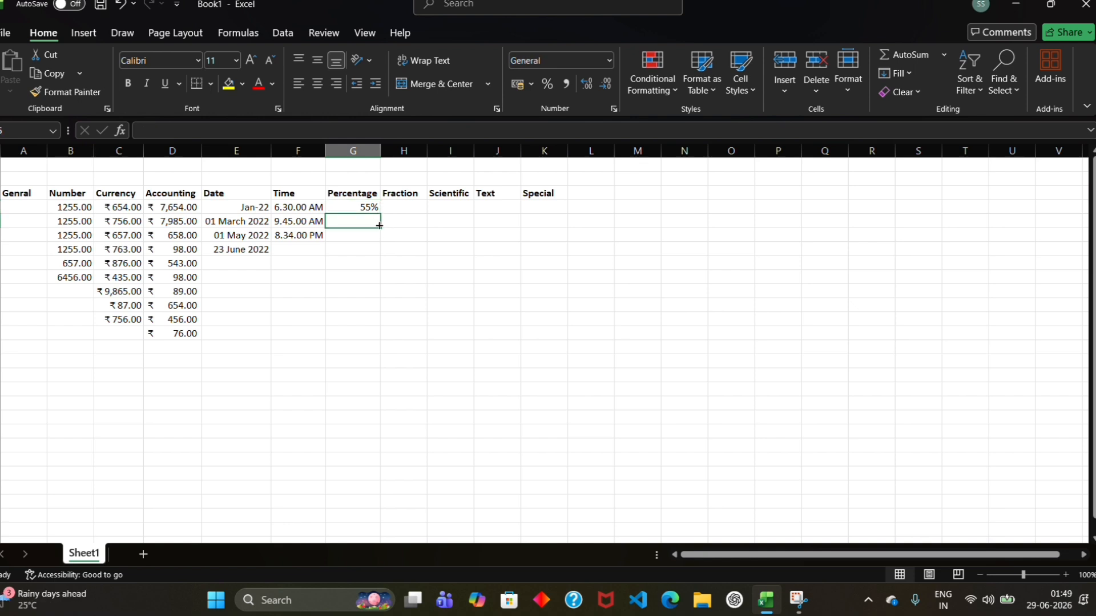
drag(380, 226, 389, 313)
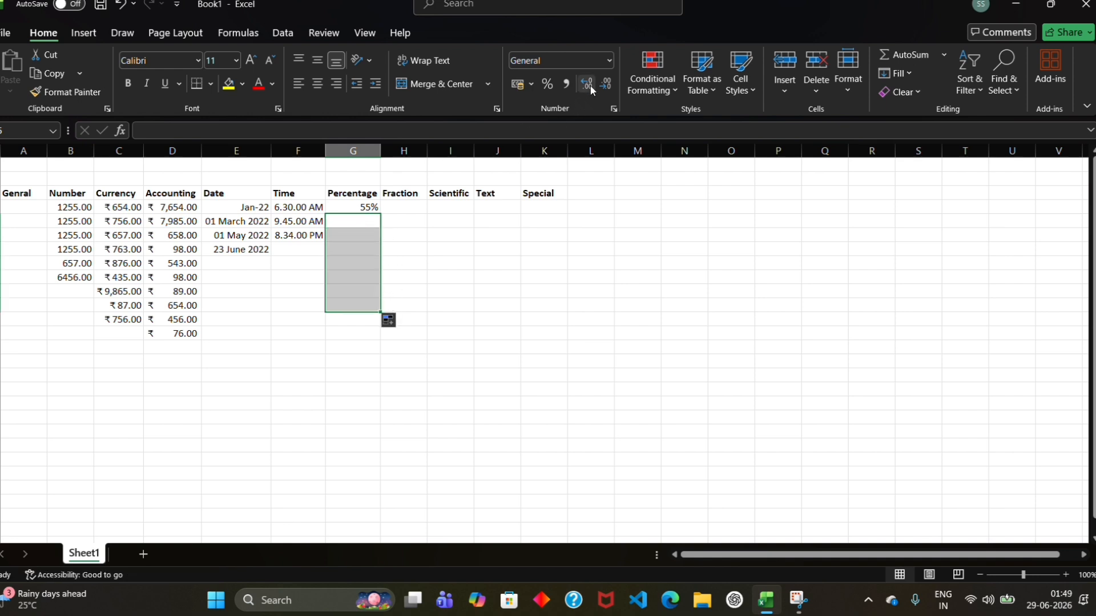
click(609, 61)
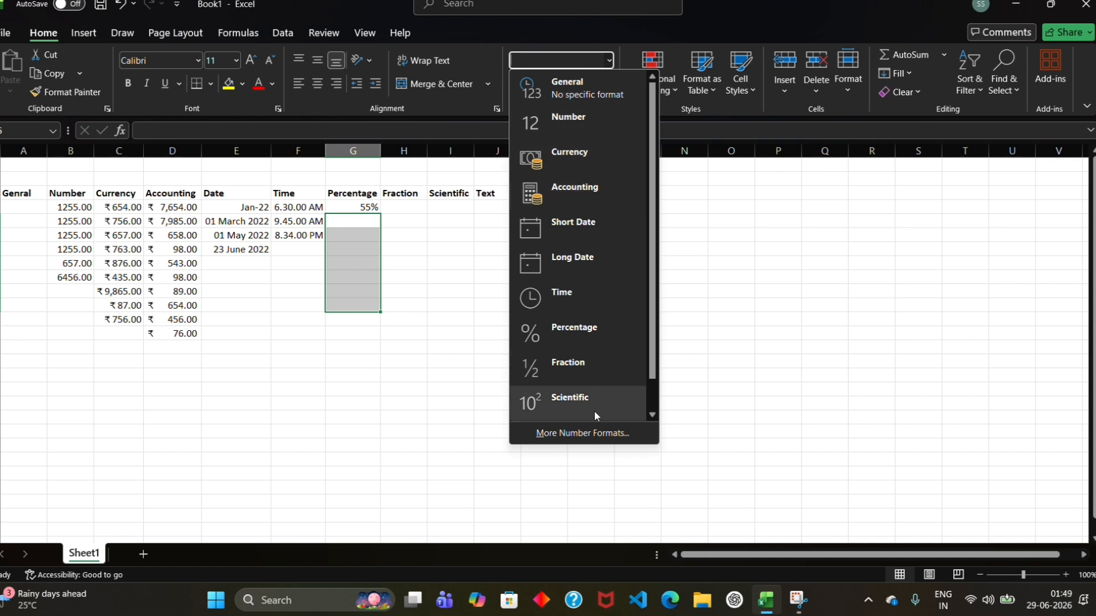
click(593, 441)
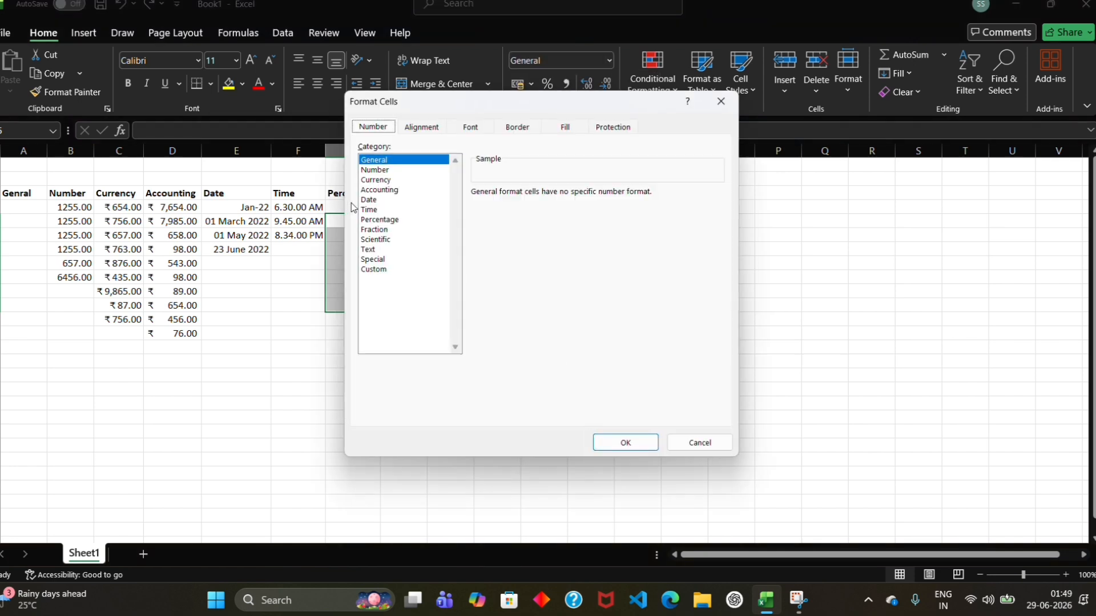
click(382, 220)
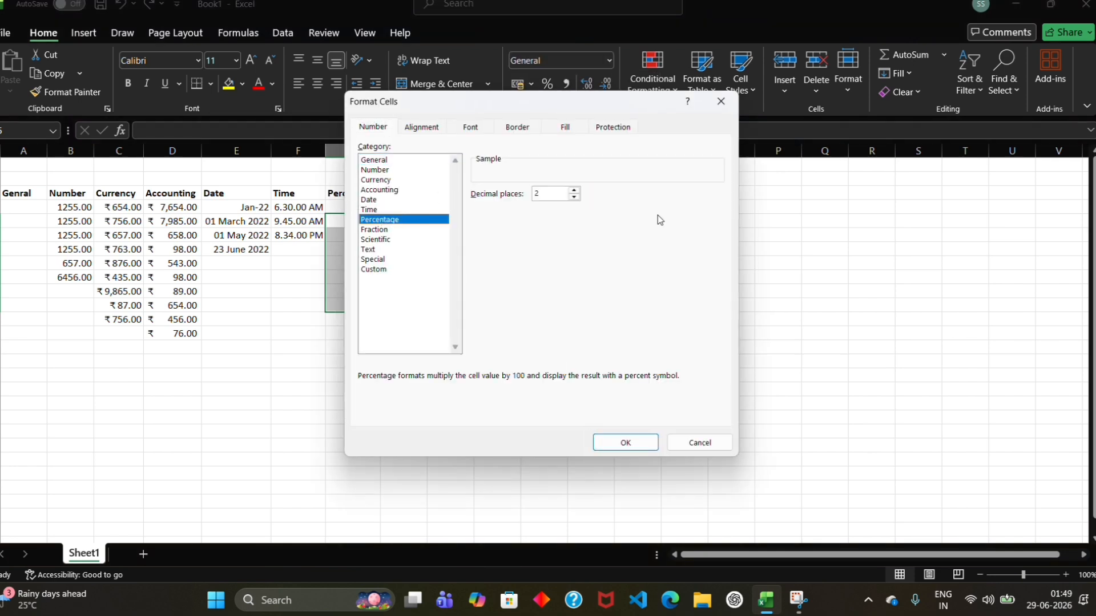
click(627, 442)
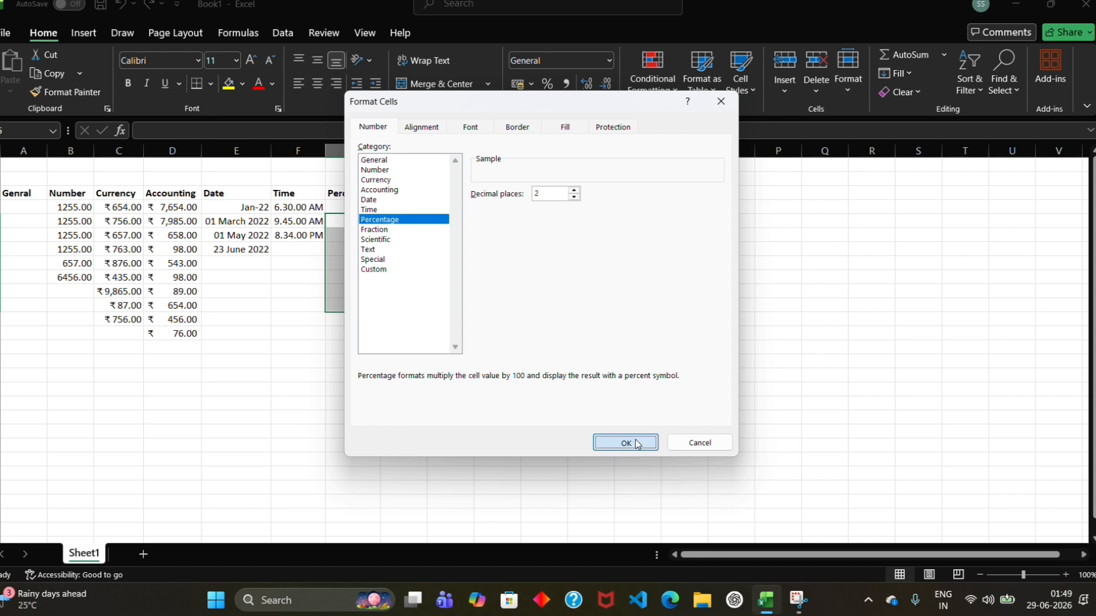
- Enter 86%, 65%, 56%, 43% and 98% in Percentage column cells G5 to G9
click(365, 223)
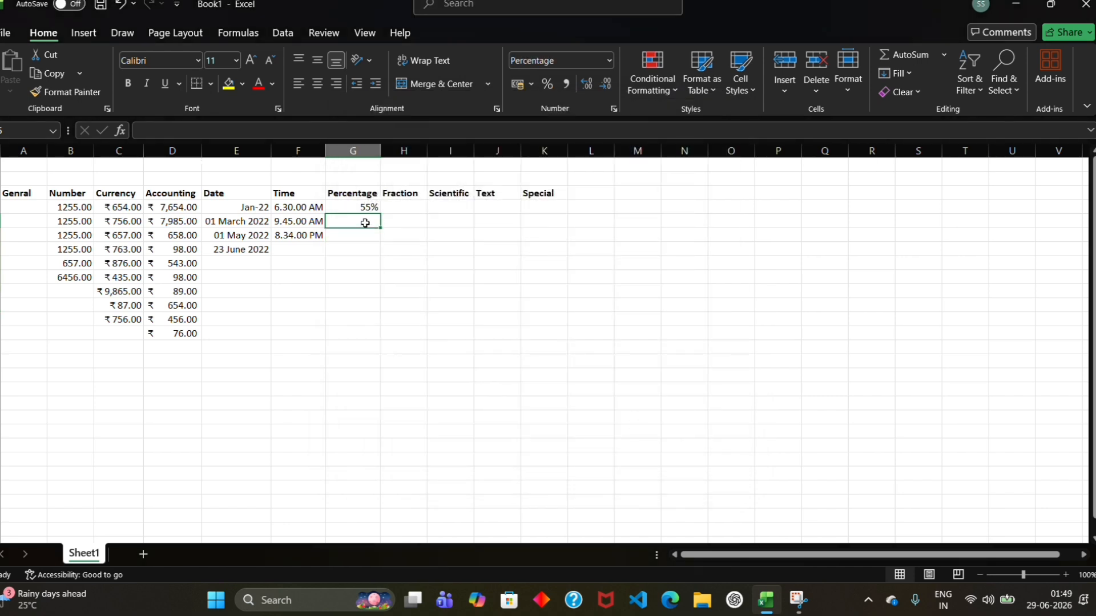
text(86)
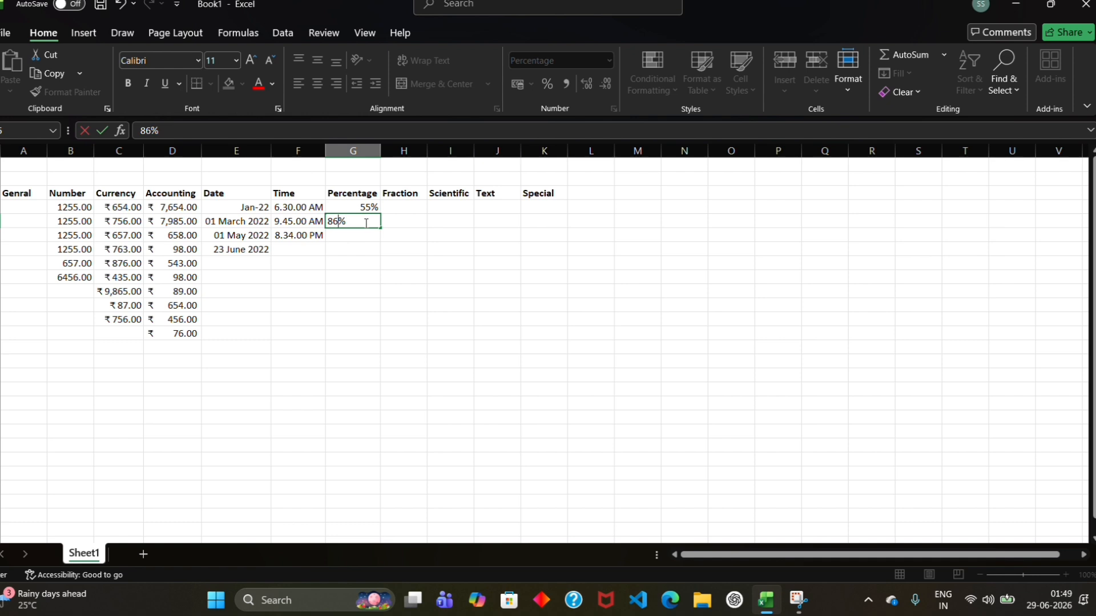
key(Return)
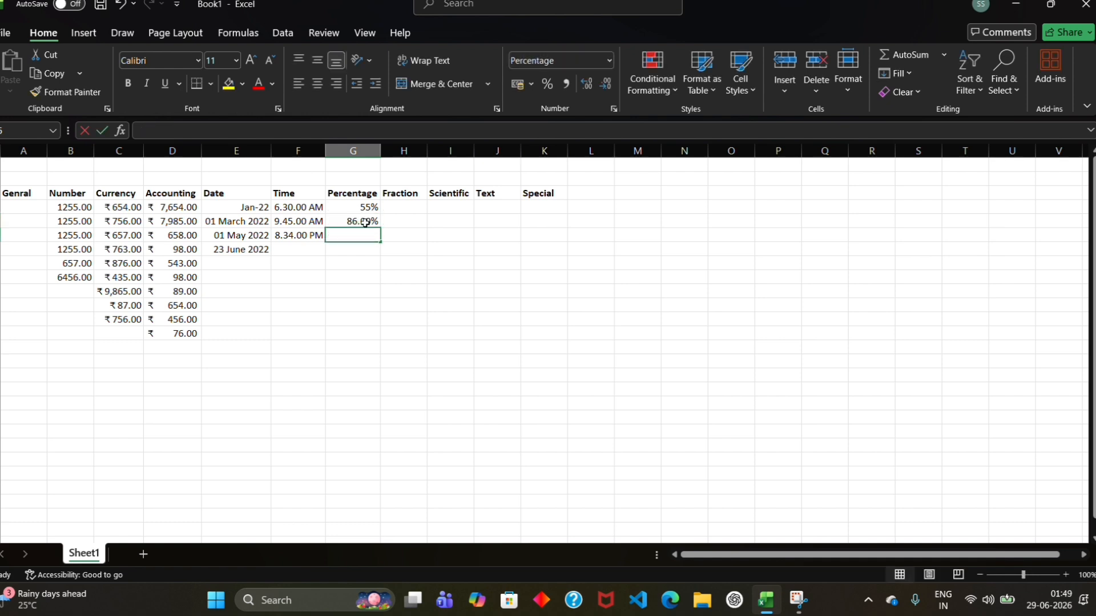
text(65)
key(Return)
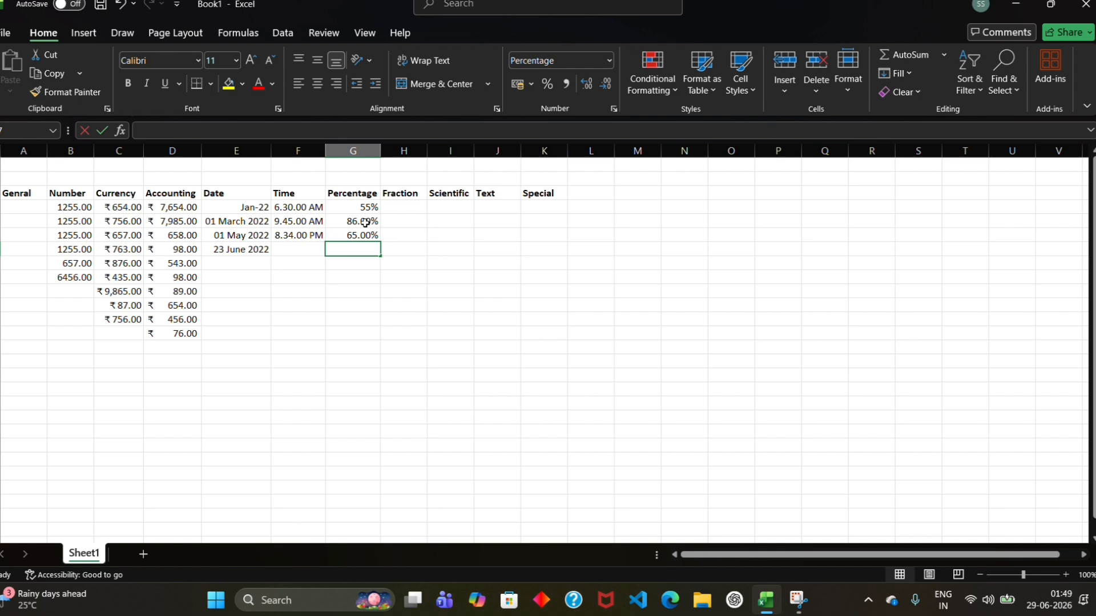
text(56)
key(Return)
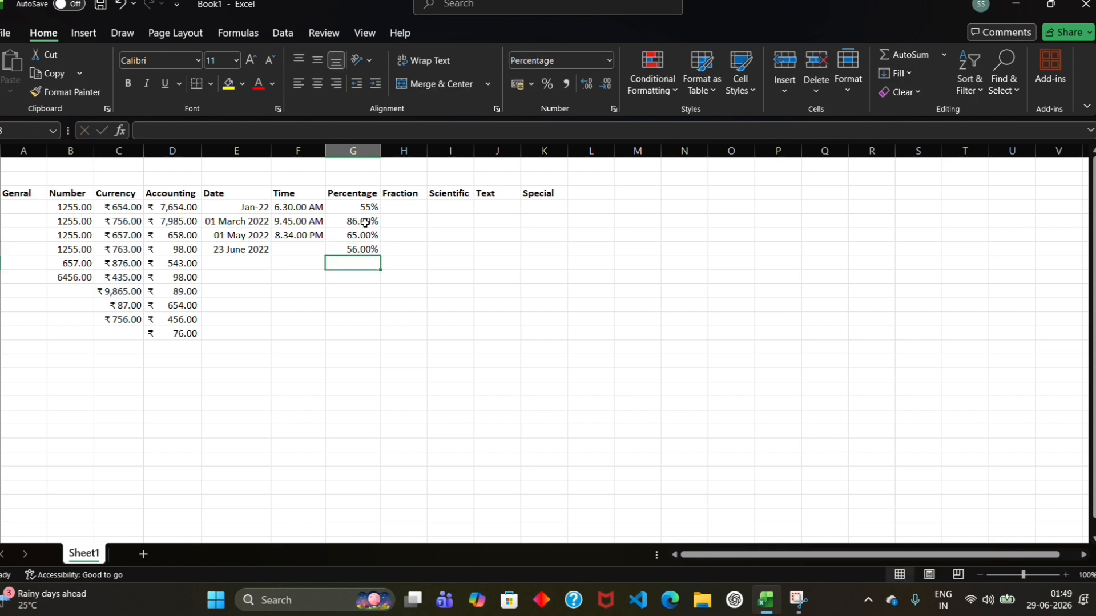
text(43)
key(Return)
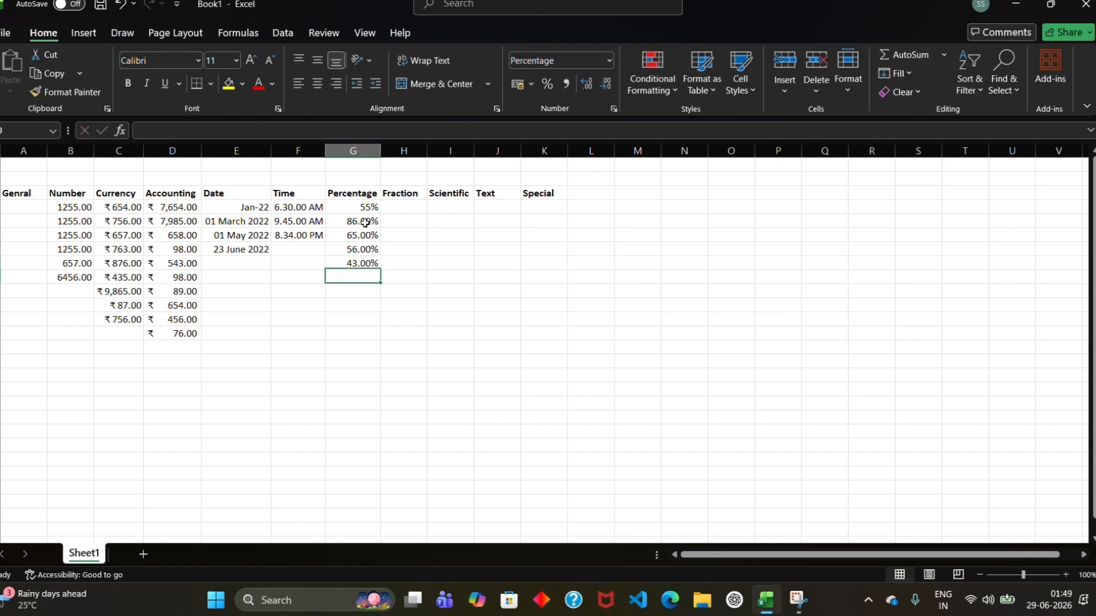
text(98)
key(Return)
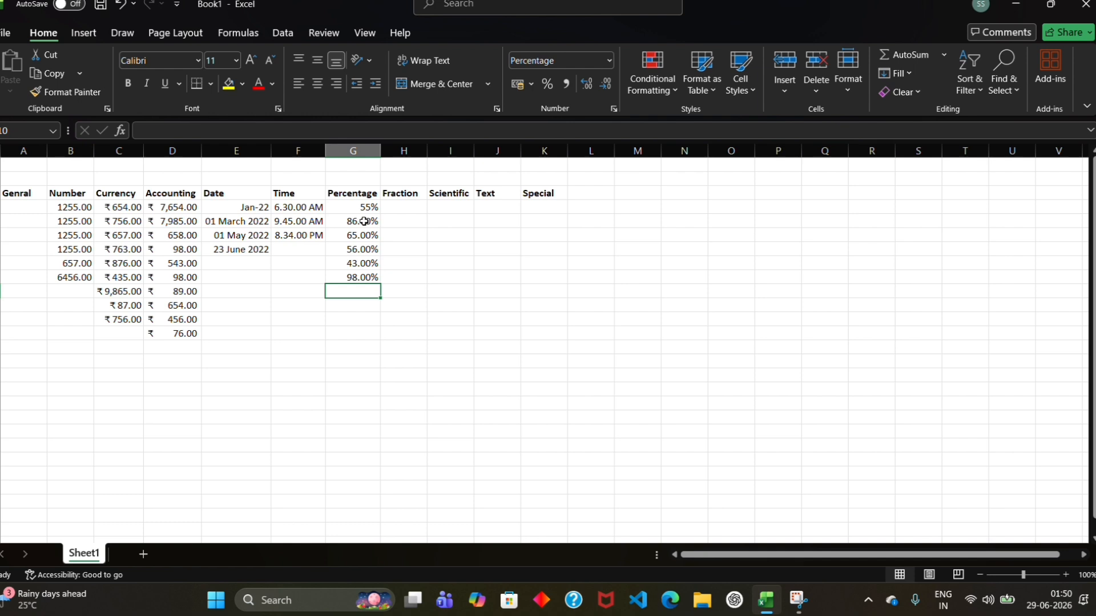
- Set the next empty Percentage cell, G10, to one decimal place and enter 76% in it
click(609, 60)
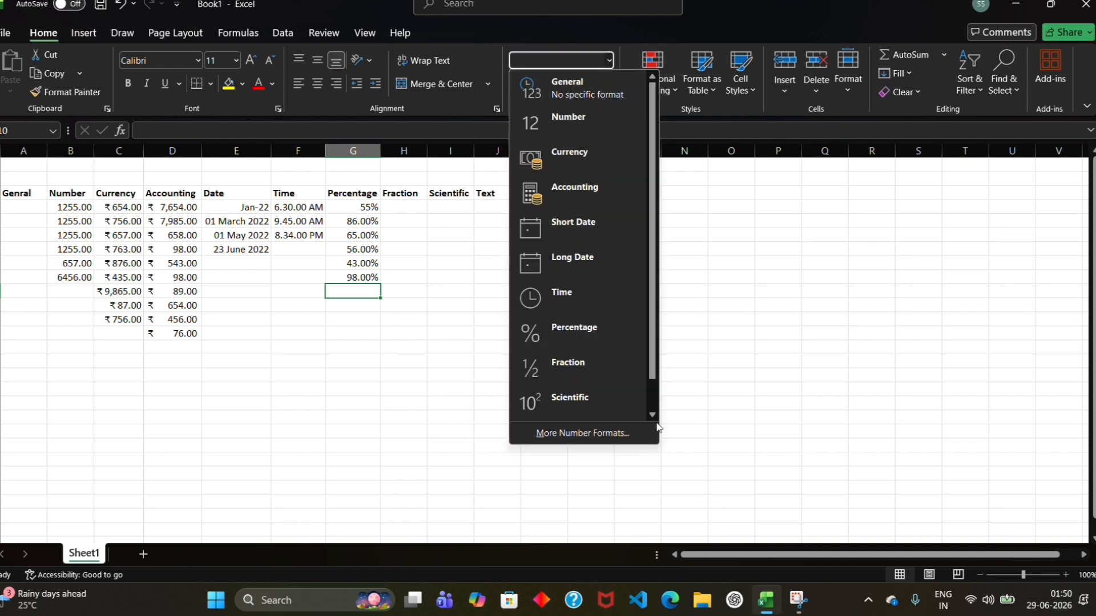
click(606, 435)
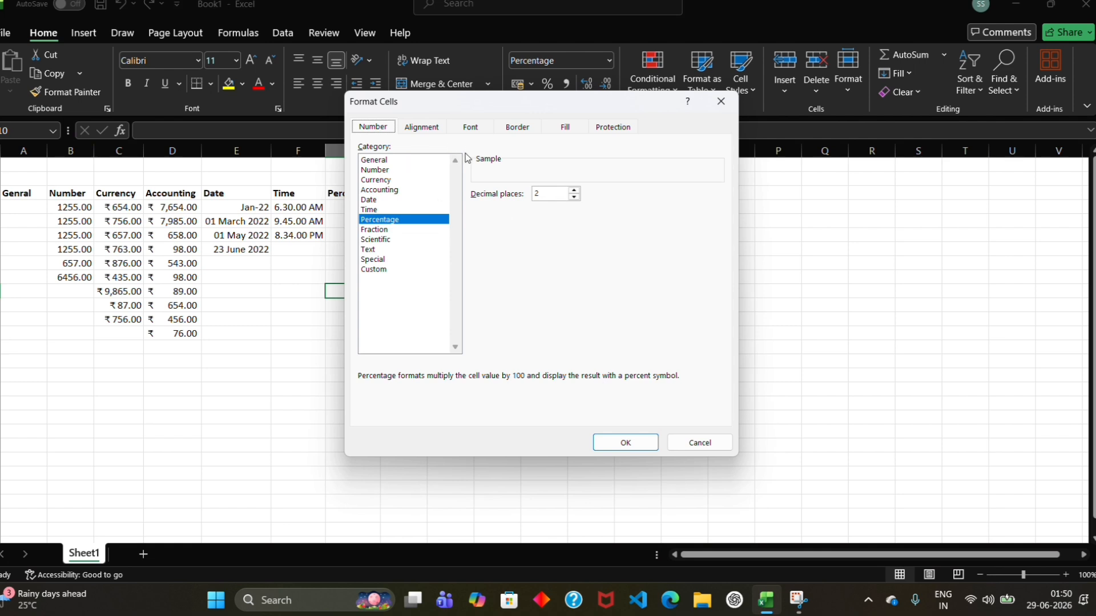
click(574, 191)
click(574, 198)
click(574, 198)
click(620, 437)
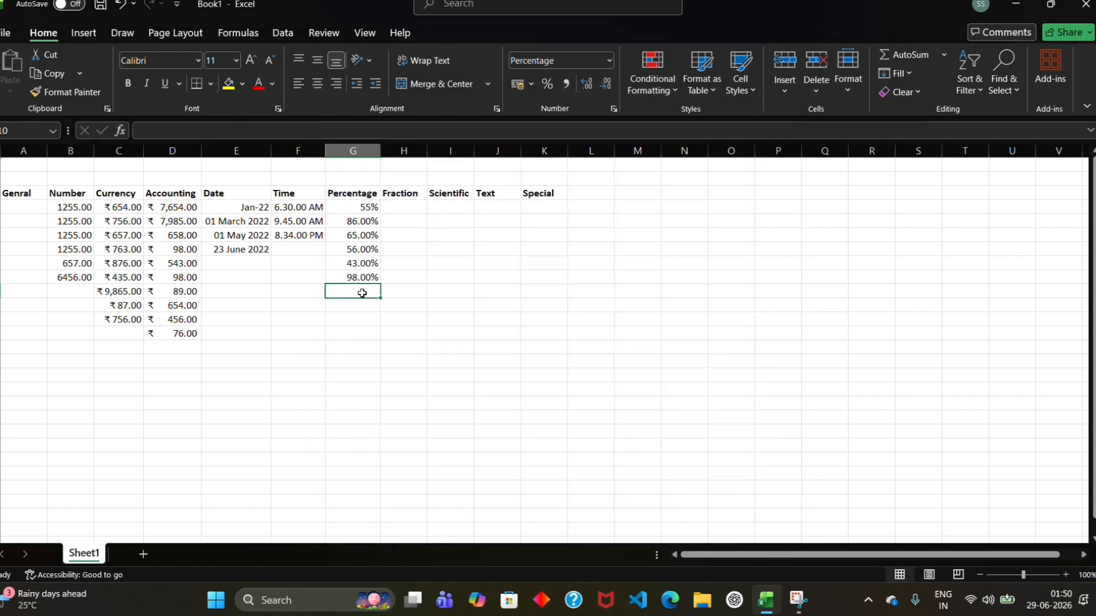
text(76)
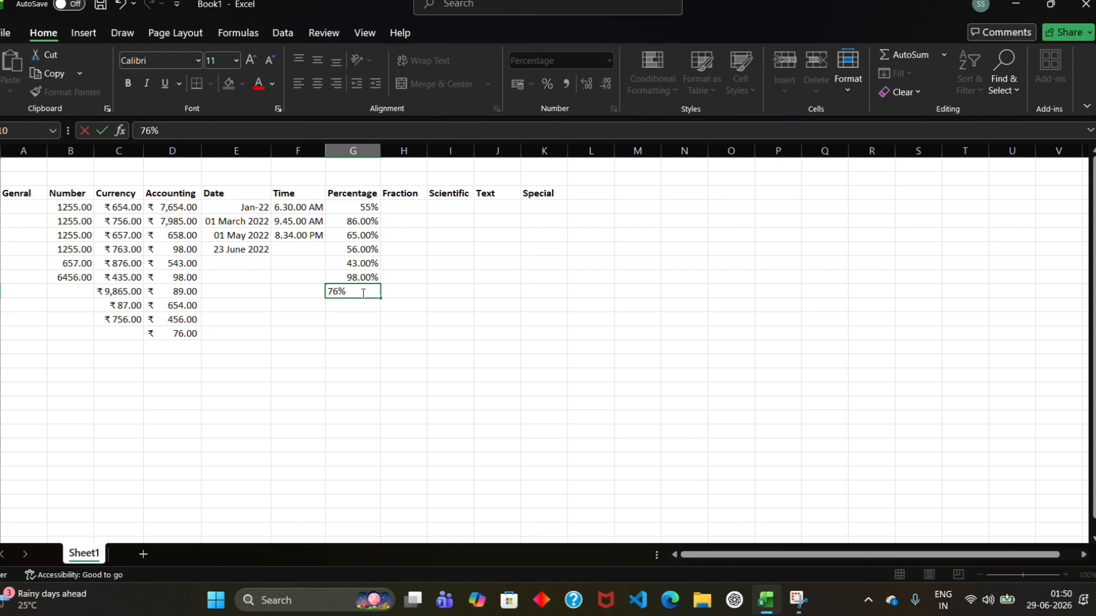
key(Return)
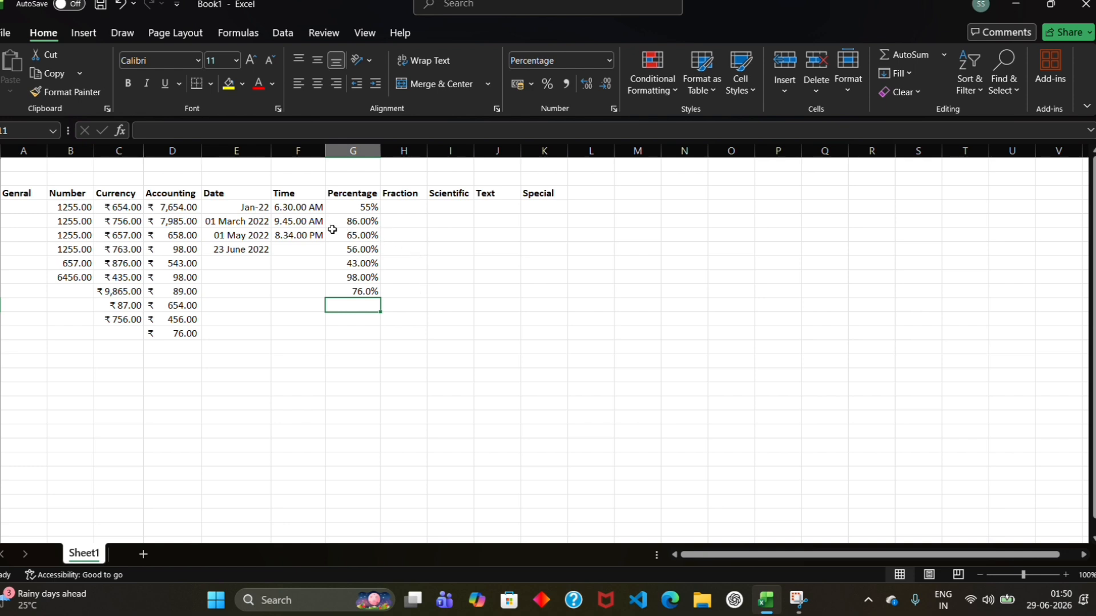
- Enter .7, .76 and 2.7 in the first three cells under the Fraction header
click(397, 207)
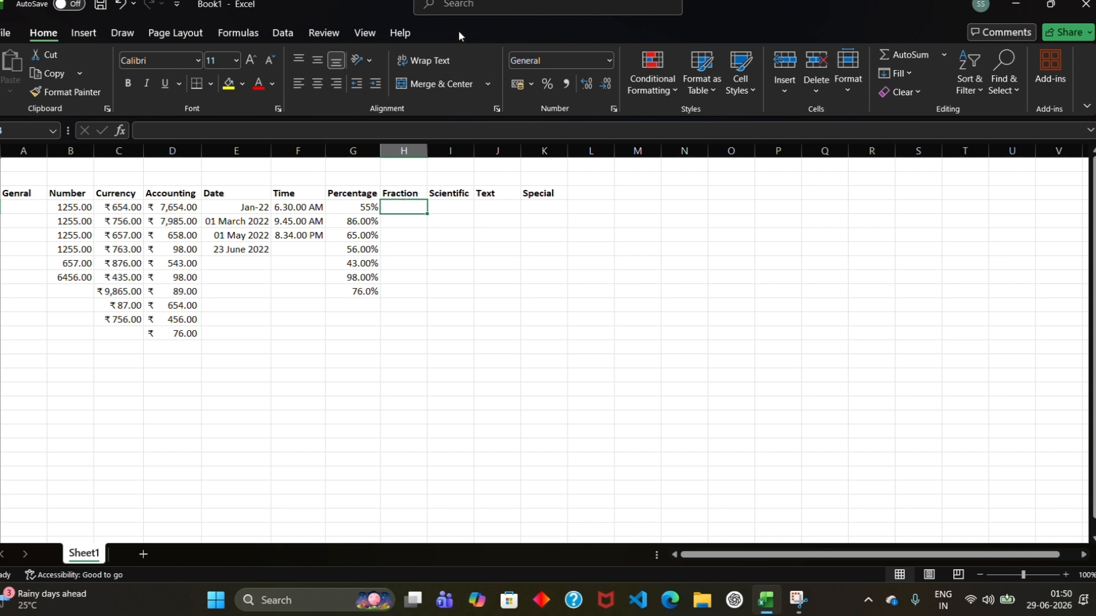
click(463, 11)
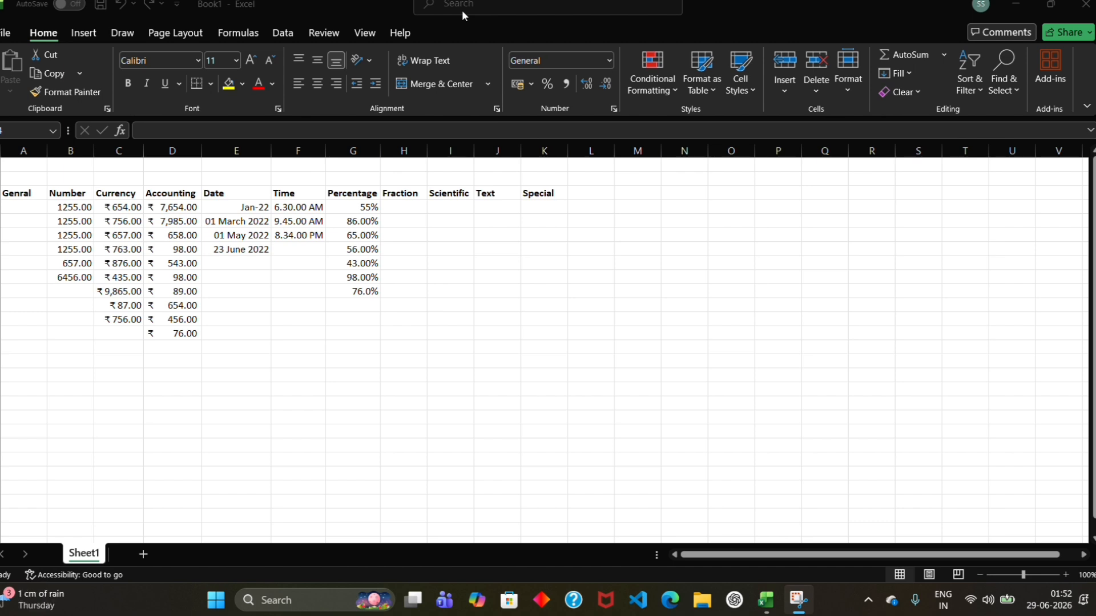
click(405, 208)
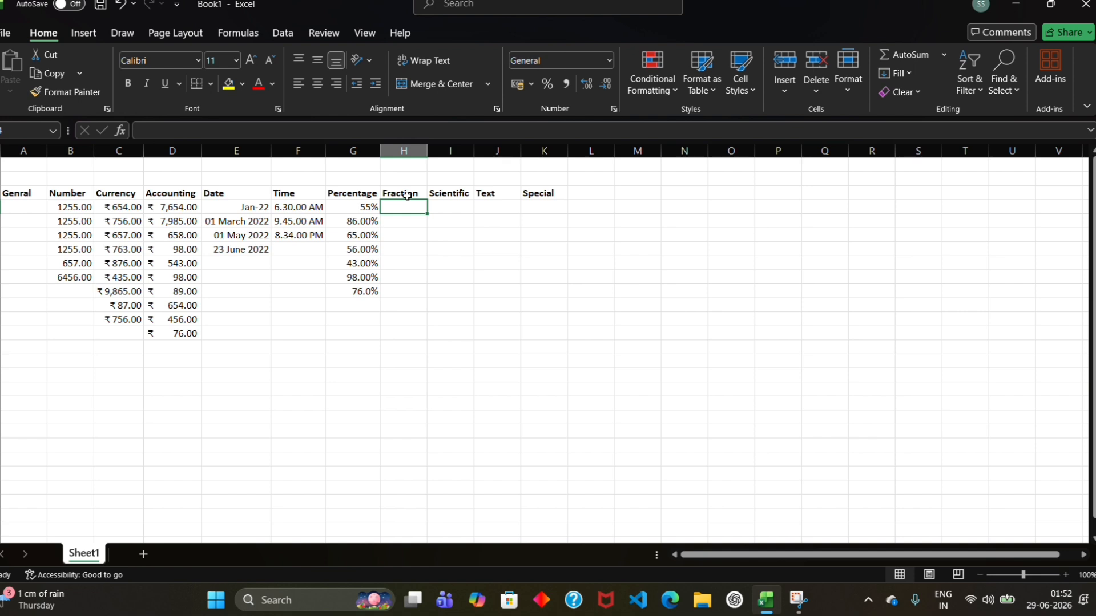
text(.)
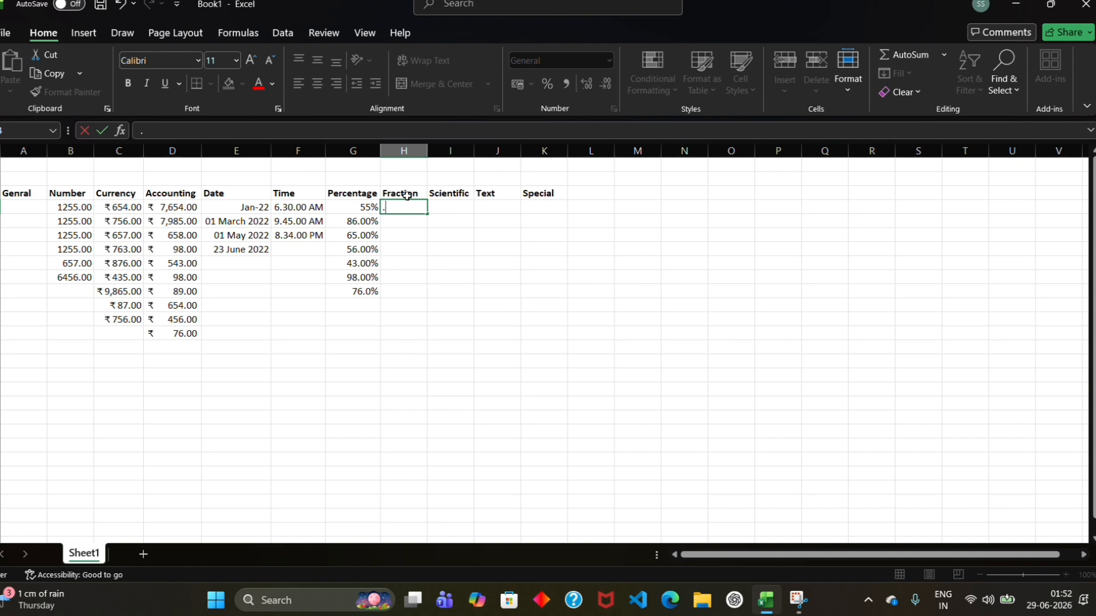
text(7)
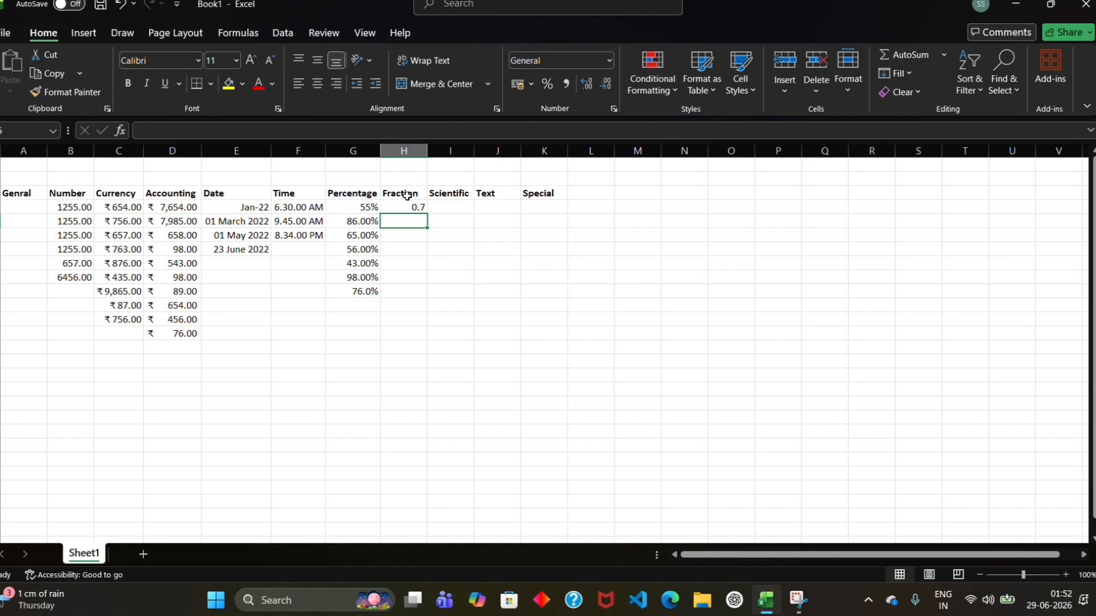
text(.)
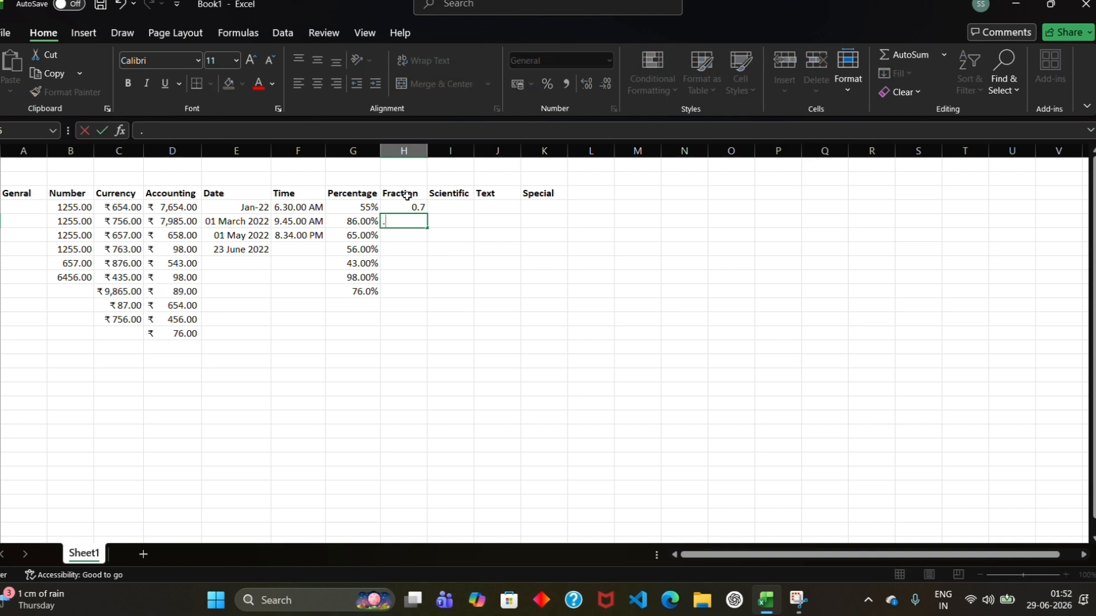
text(76)
key(Return)
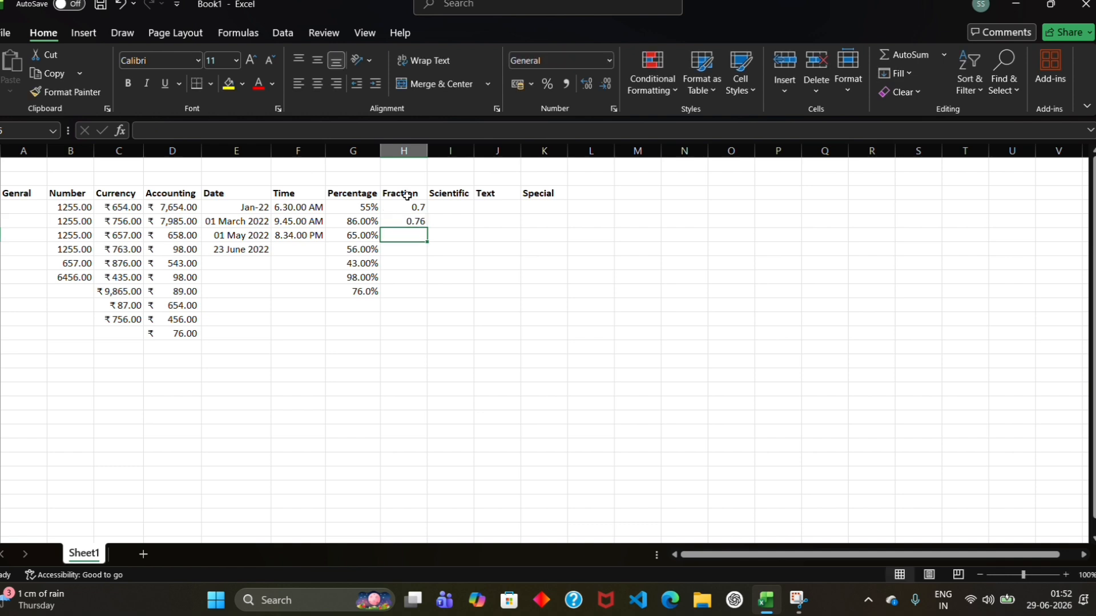
text(2)
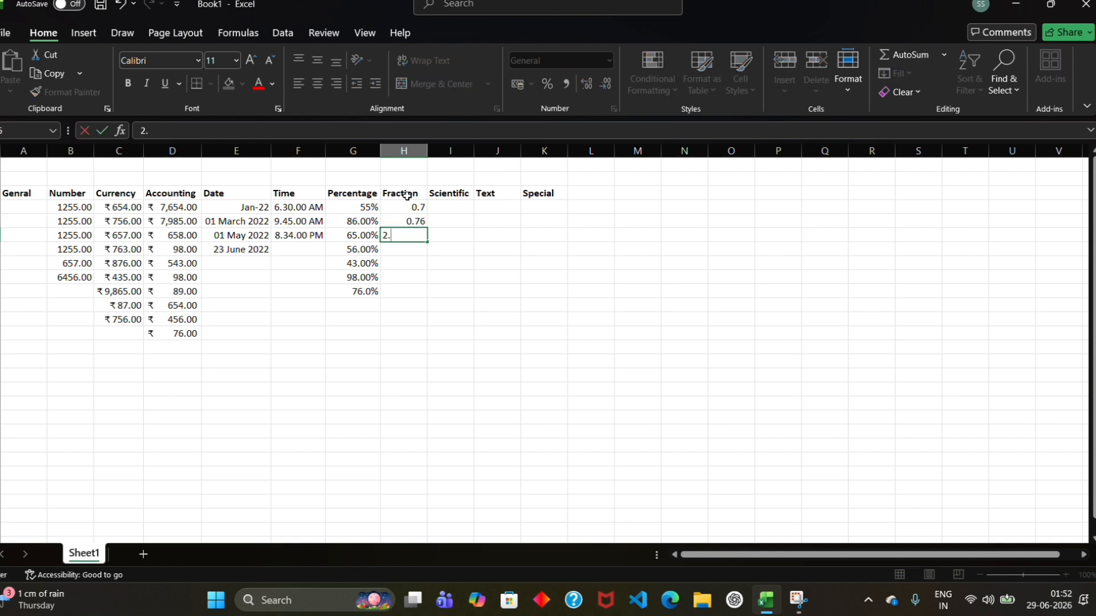
text(.7)
key(Return)
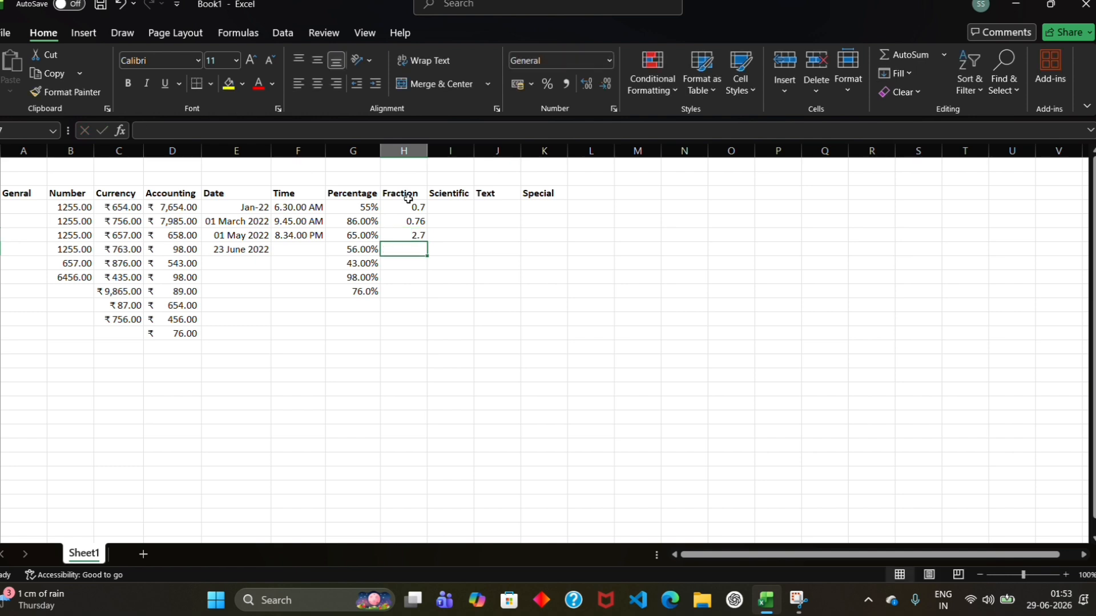
- Format the first Fraction value as a fraction of the type As halves (1/2)
click(415, 207)
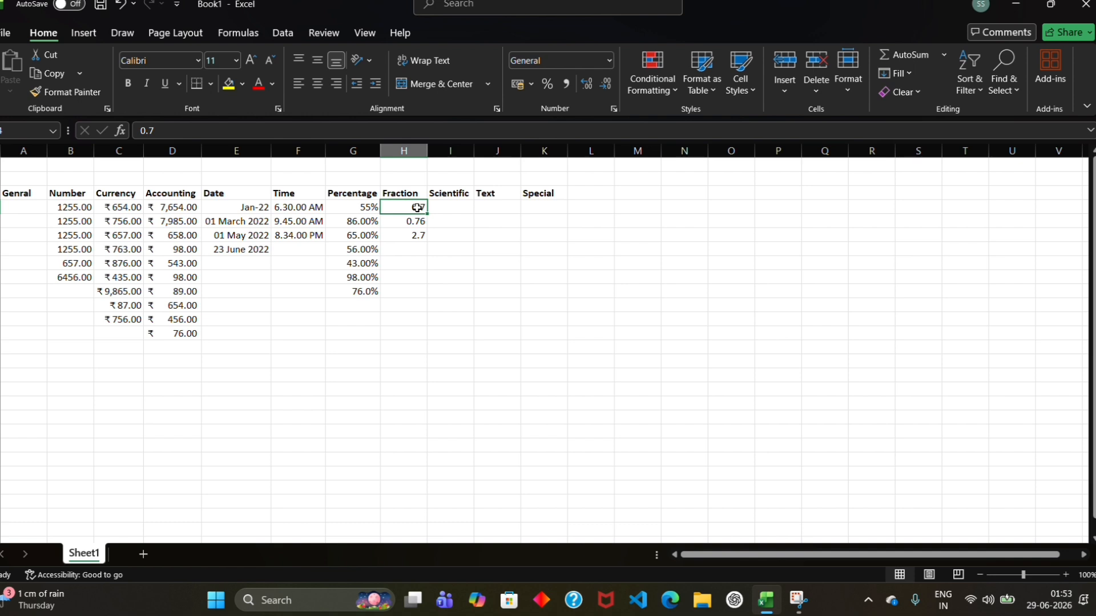
click(608, 64)
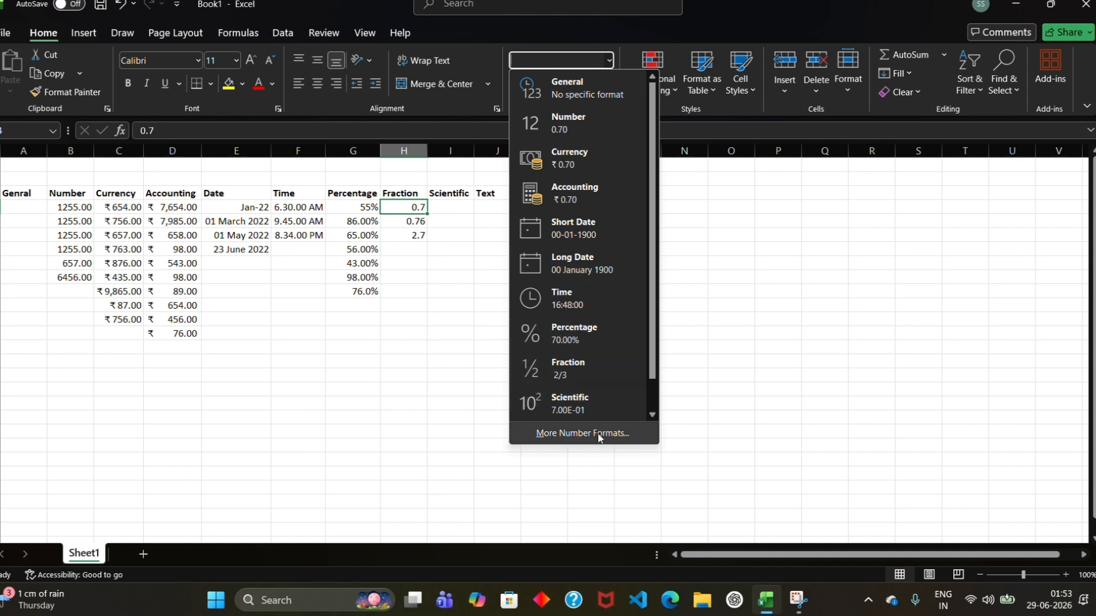
click(598, 439)
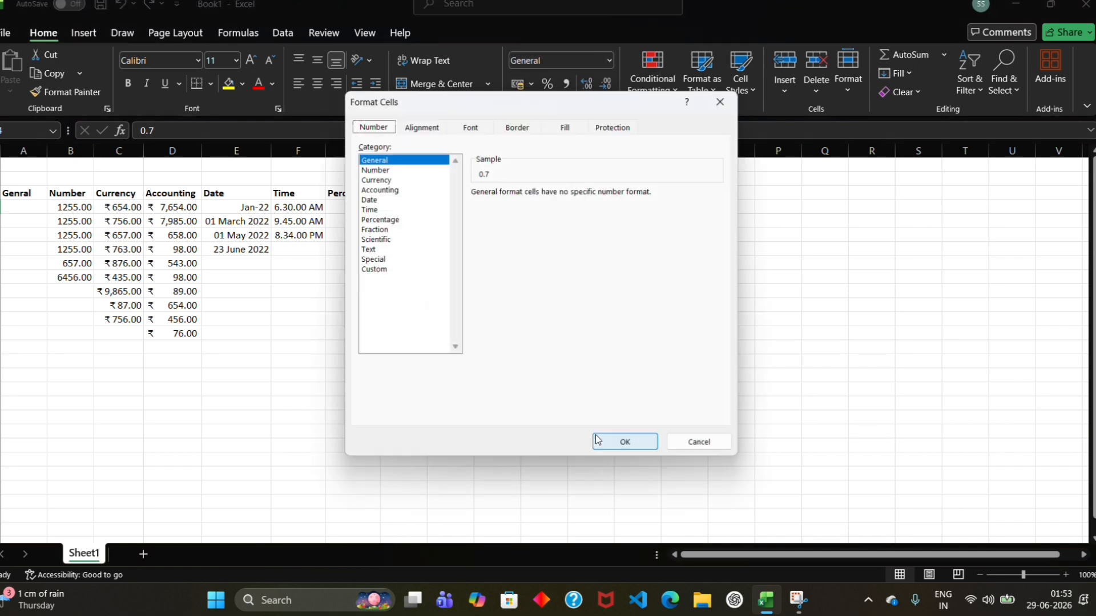
click(454, 5)
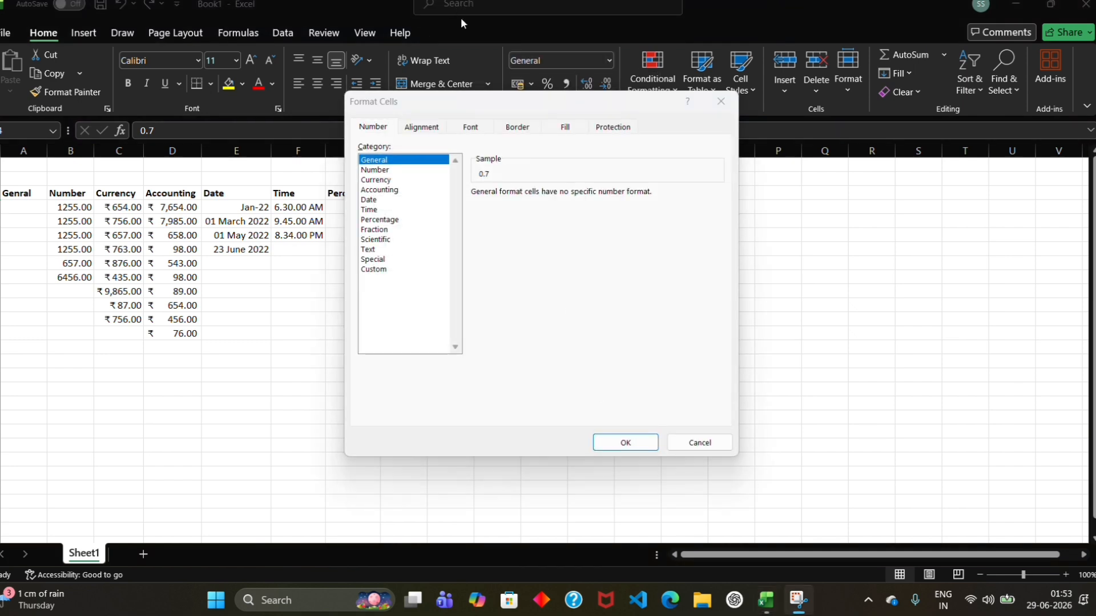
click(381, 231)
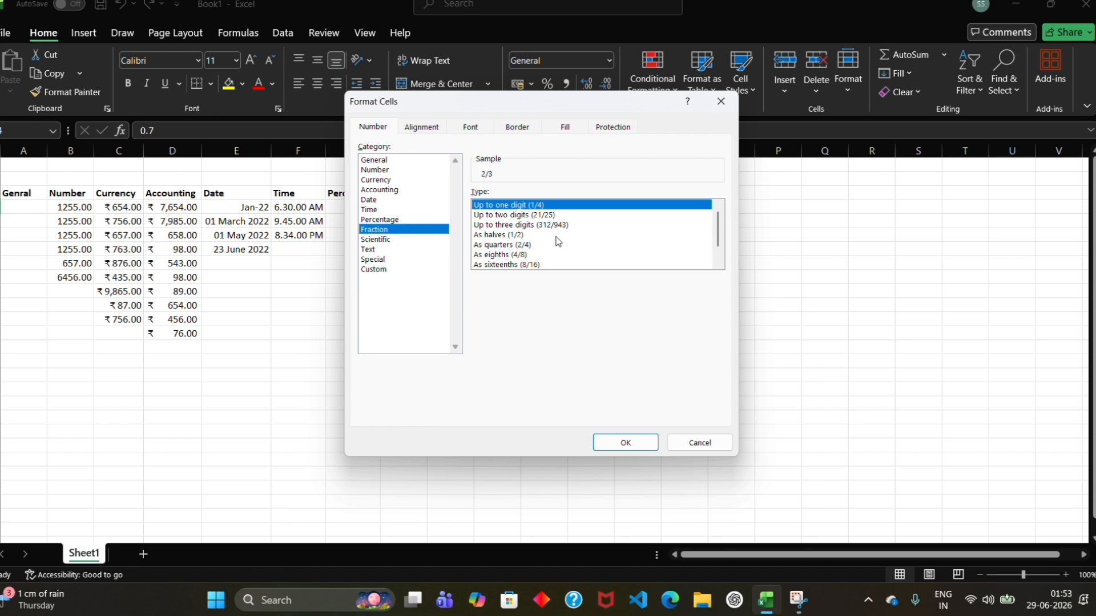
click(508, 239)
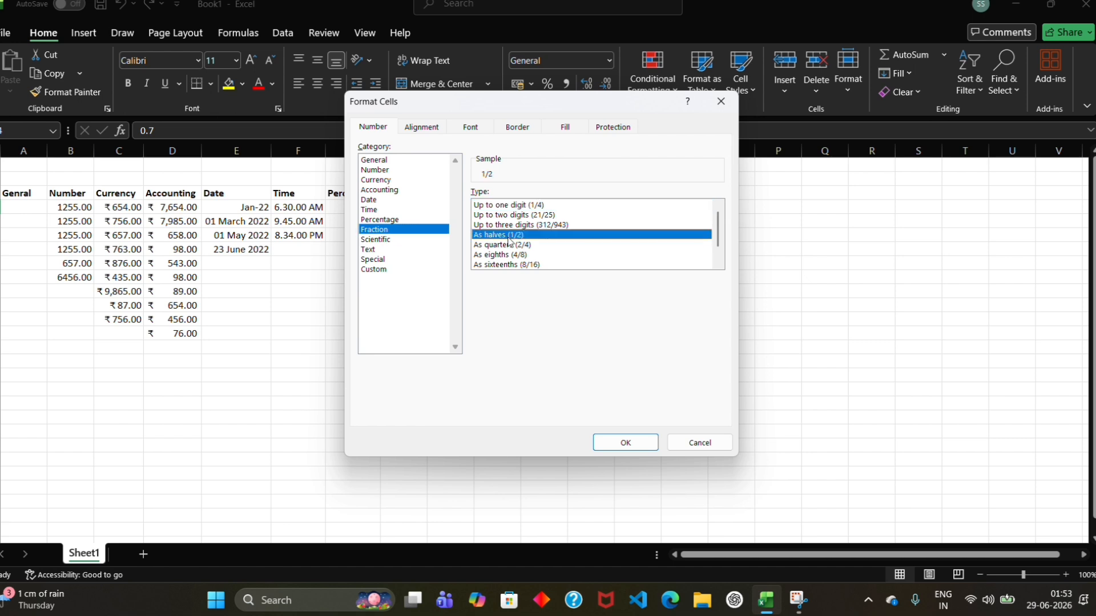
click(640, 443)
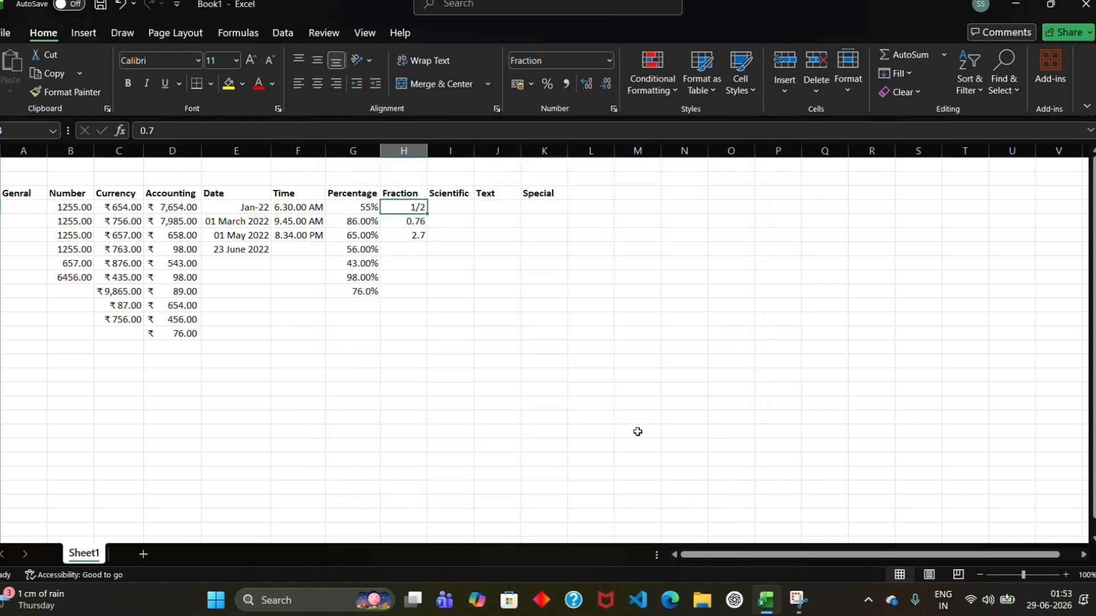
- Fill the second Fraction value from H5 down into H6 and apply the Fraction number format to both cells
click(425, 223)
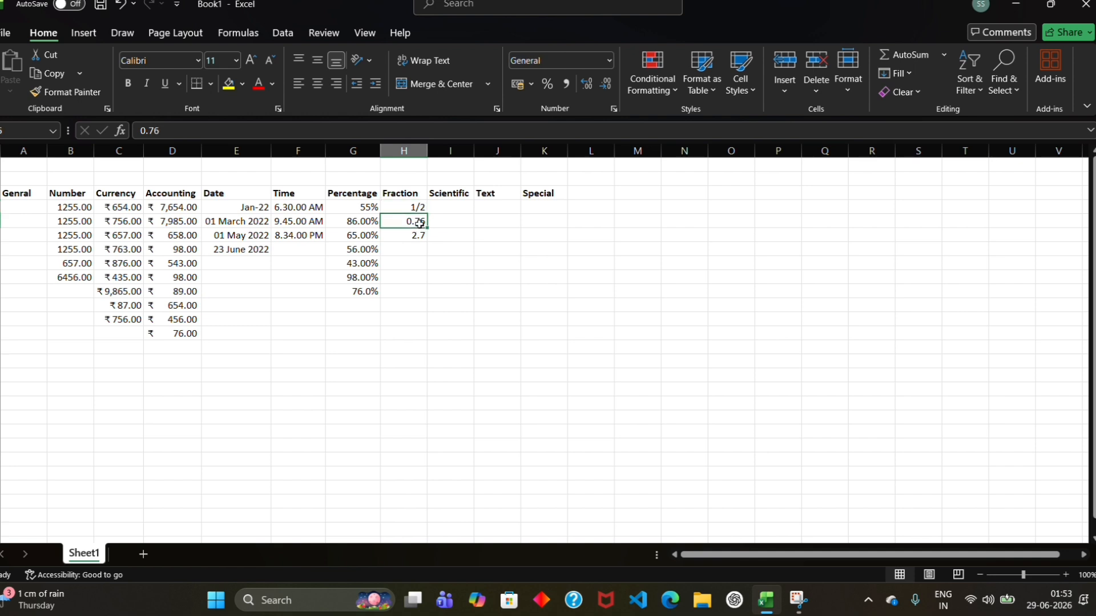
mouse_move(428, 226)
mouse_down()
mouse_move(443, 258)
mouse_move(435, 279)
mouse_move(417, 242)
mouse_up()
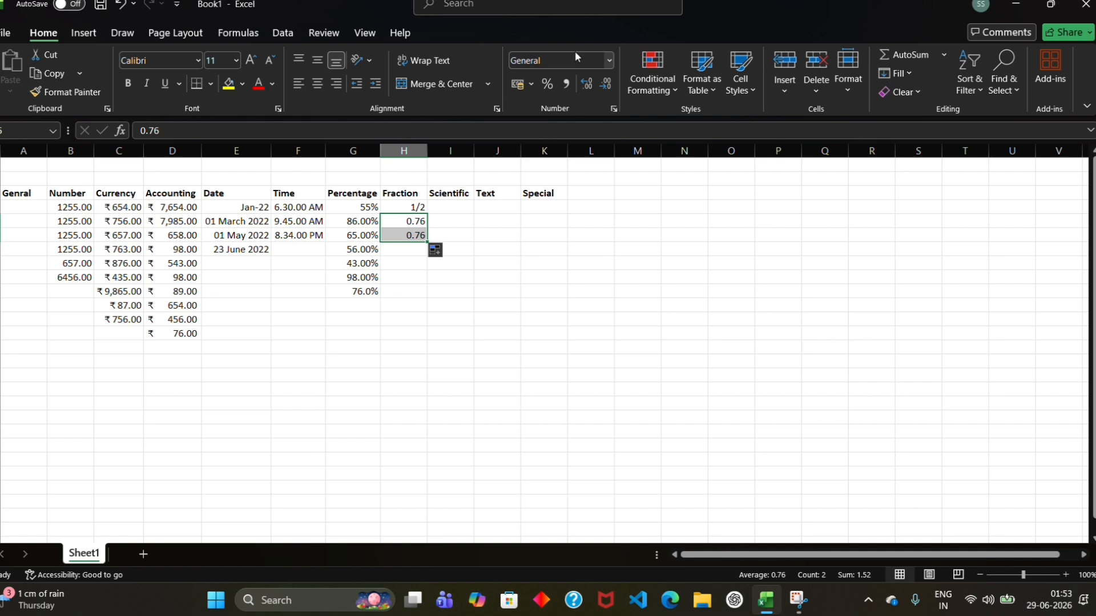
click(609, 58)
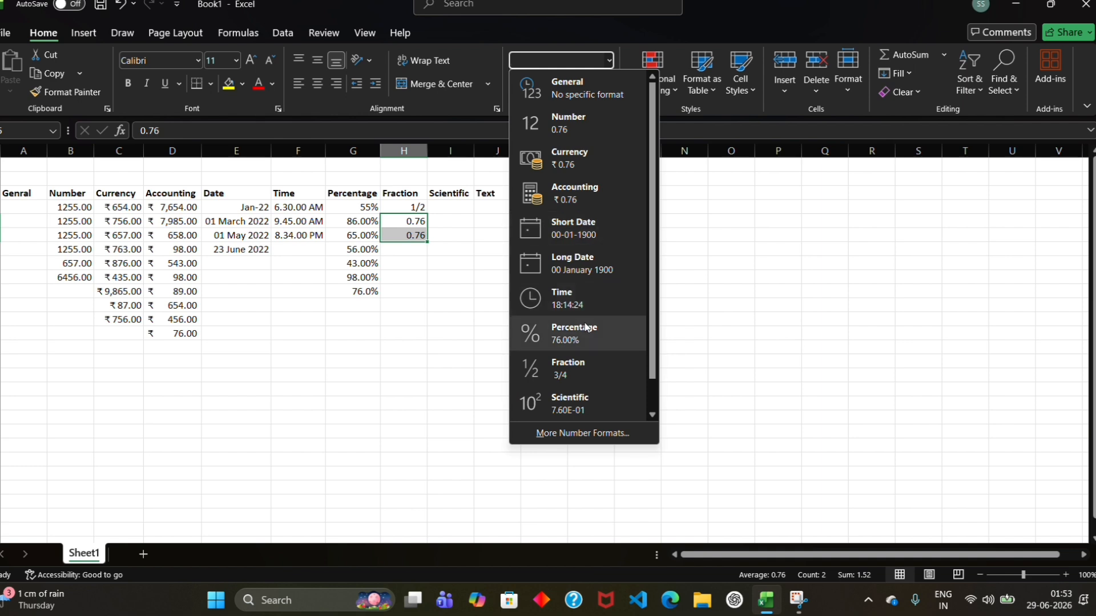
click(576, 367)
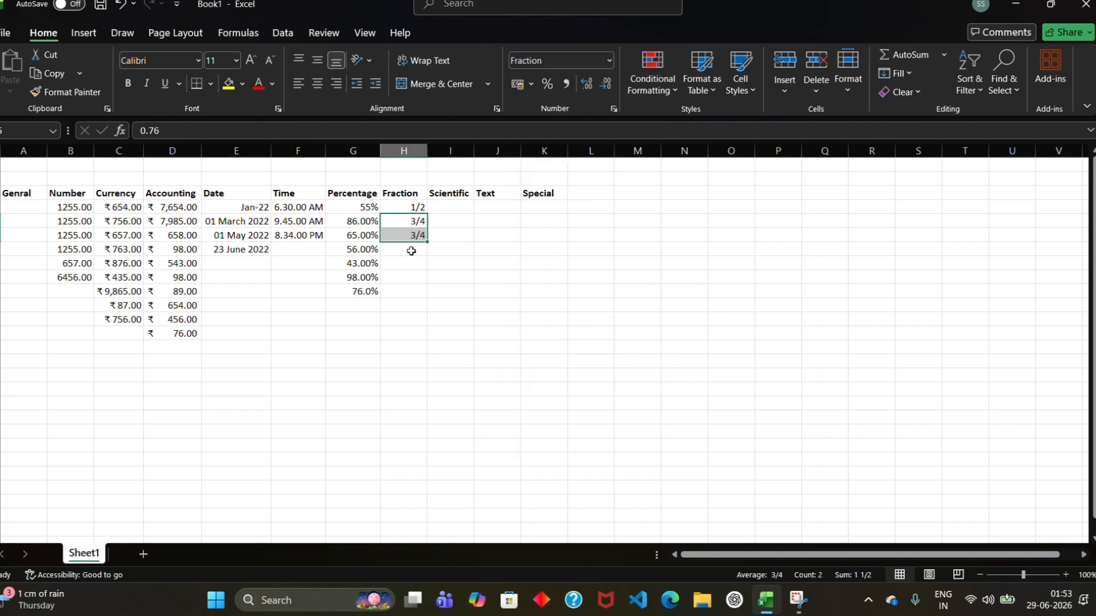
- Apply the Fraction number format to the empty cells H7 to H11 of the Fraction column
click(411, 249)
click(428, 257)
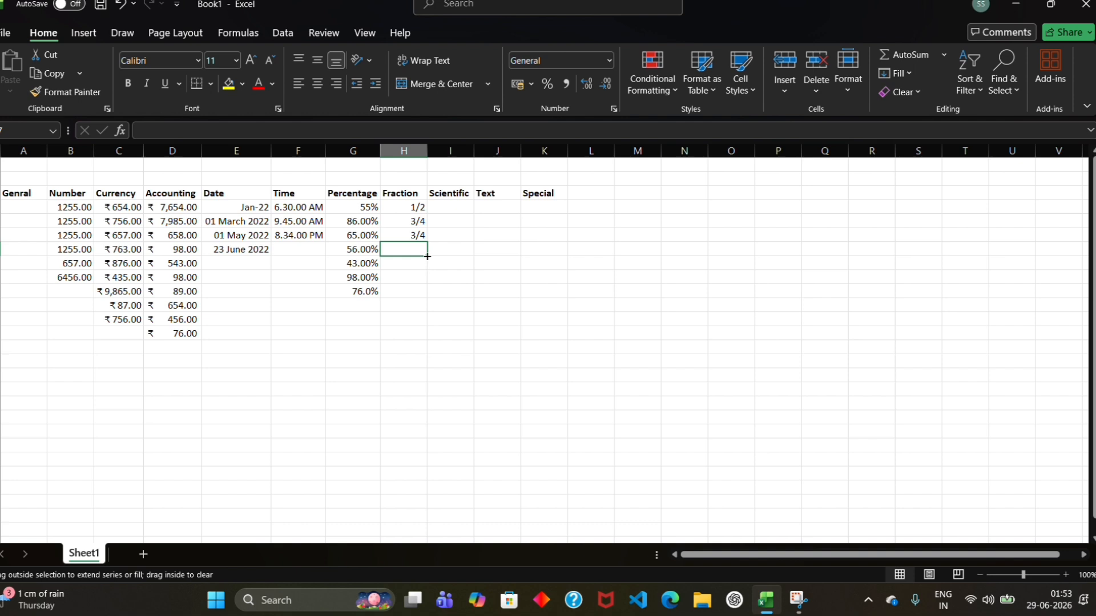
drag(428, 254, 432, 311)
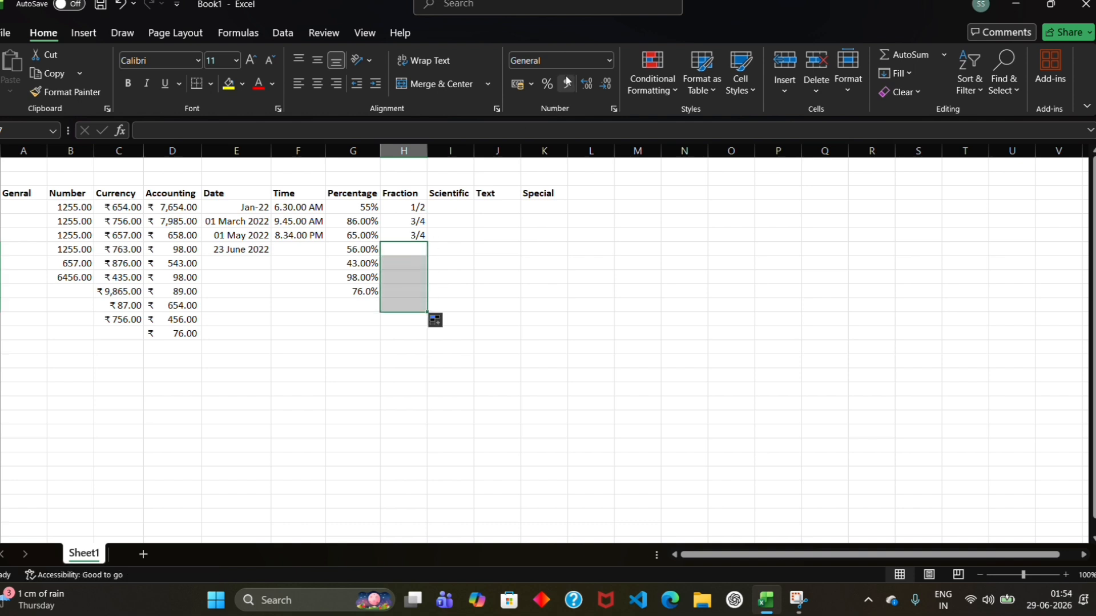
click(608, 61)
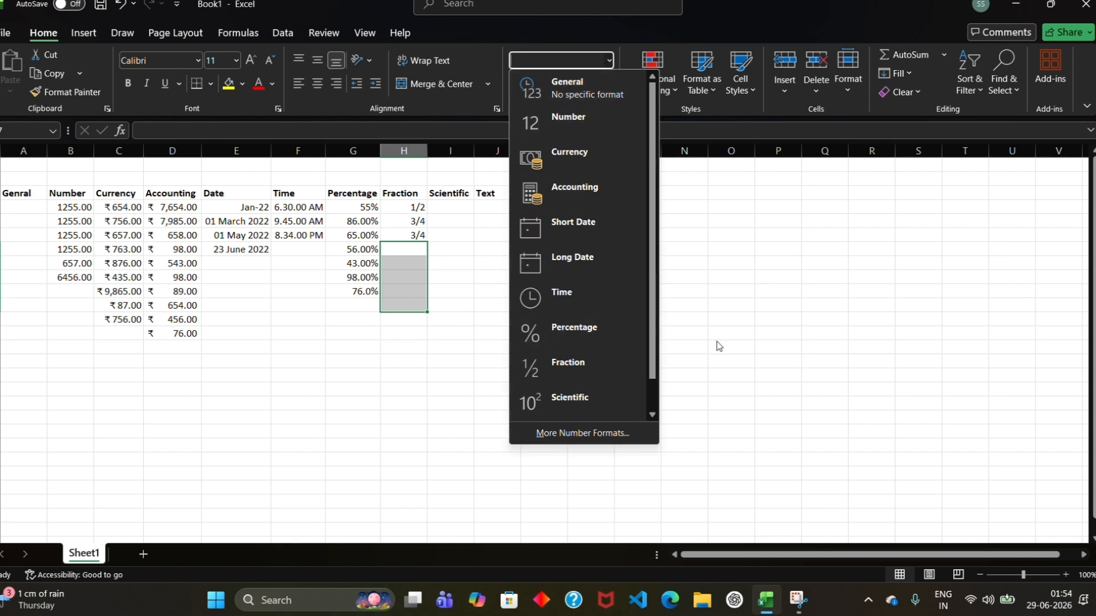
click(584, 360)
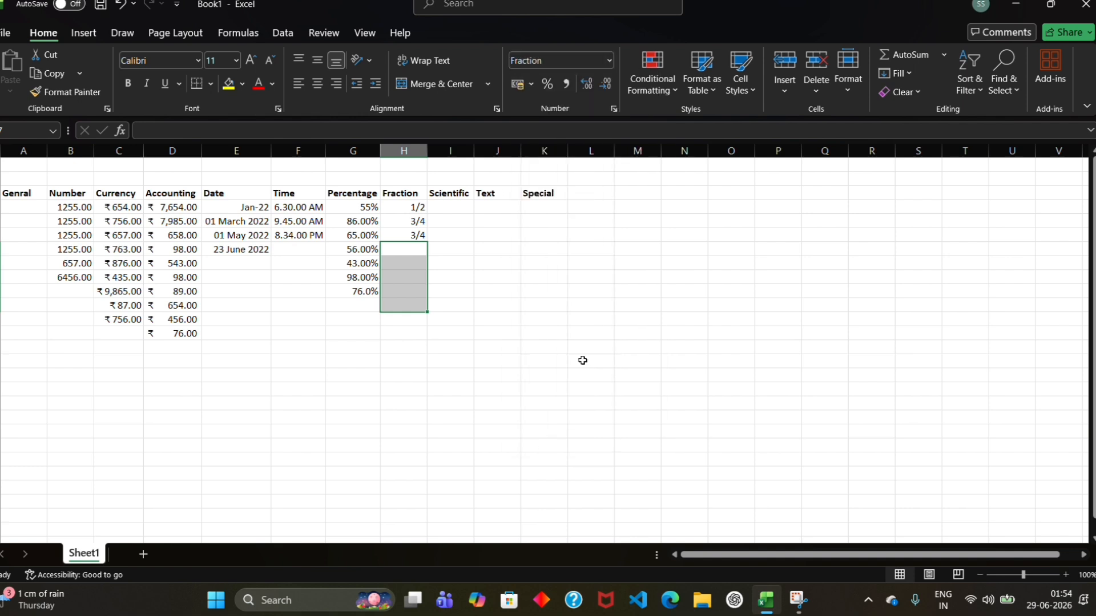
click(406, 262)
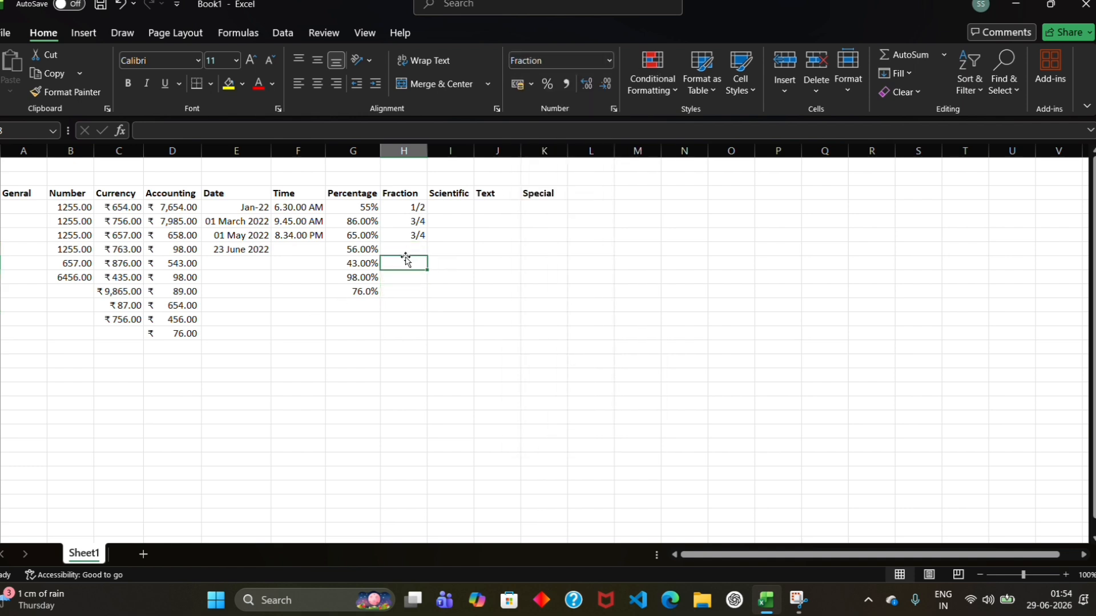
text(87)
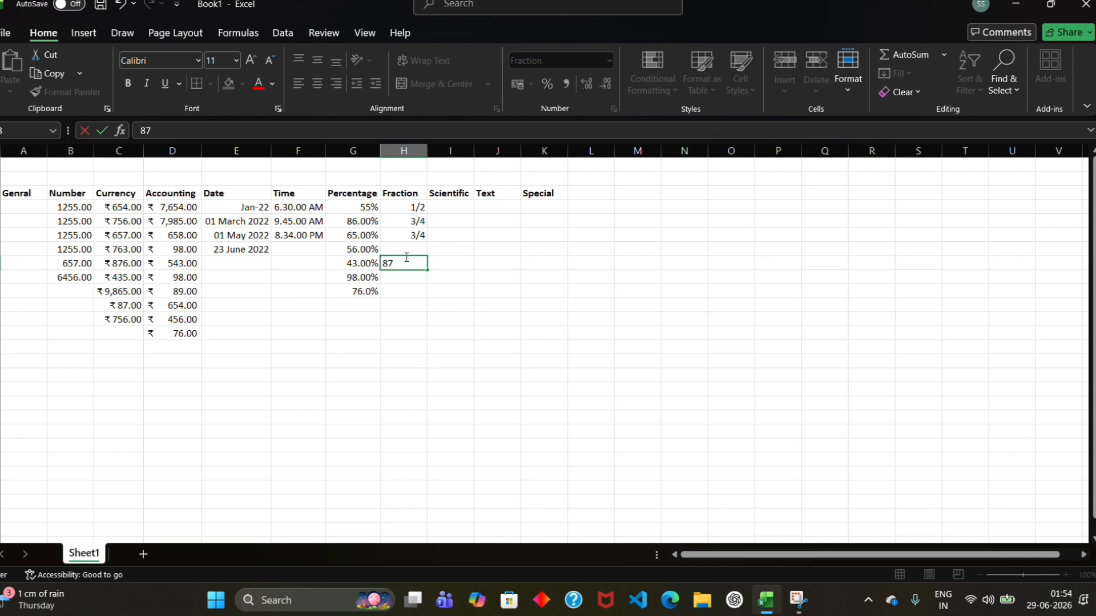
key(Return)
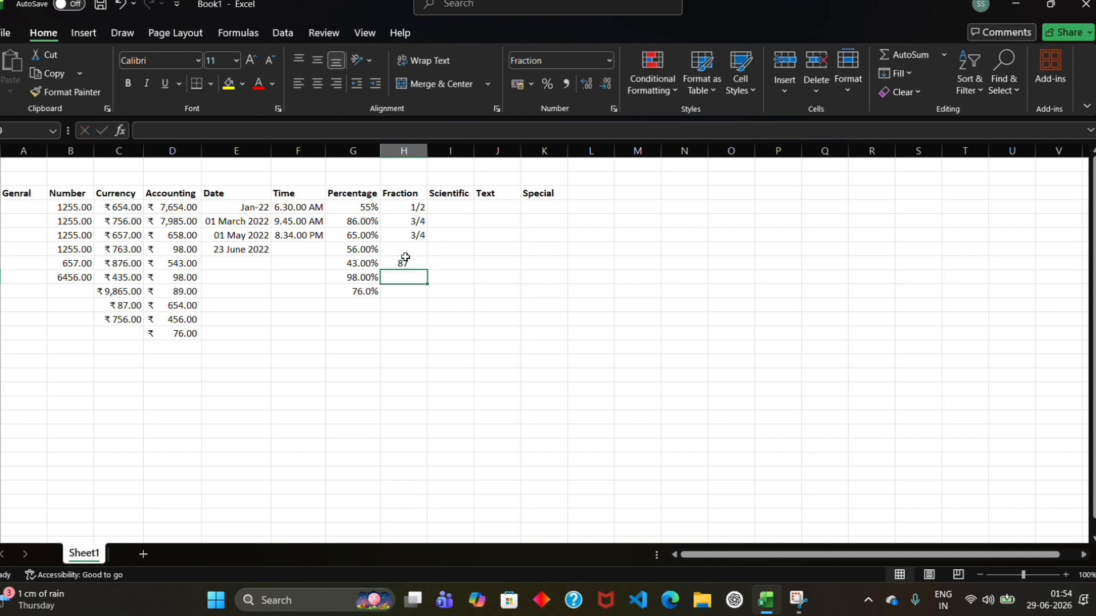
- In the Fraction column, replace the value in H8 with .34, and enter .45 in H7 and .87 in H9
click(402, 263)
key(BackSpace)
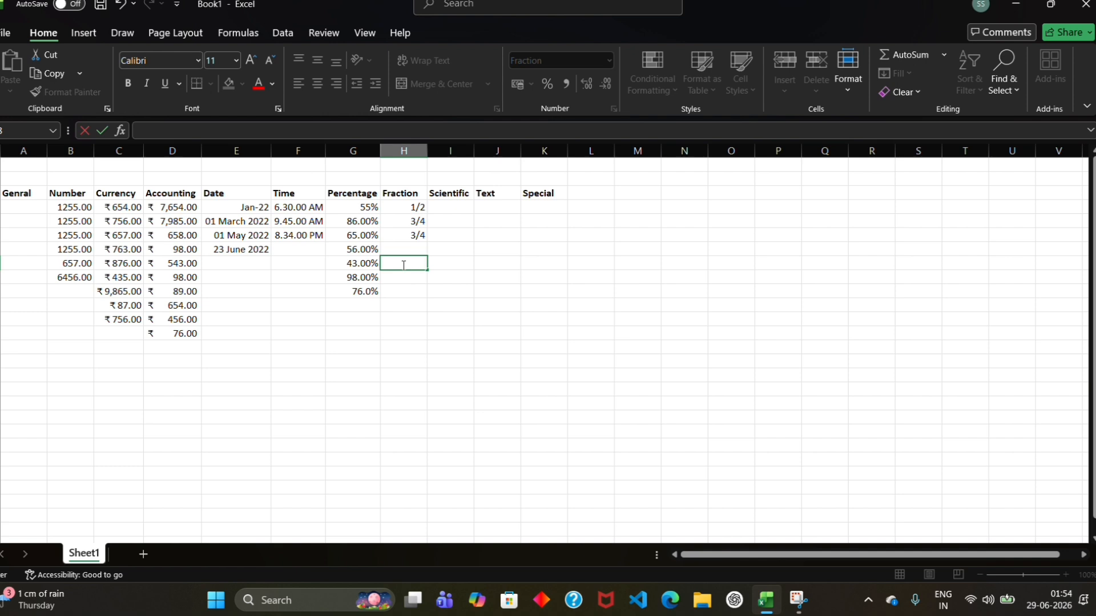
text(.34)
key(Return)
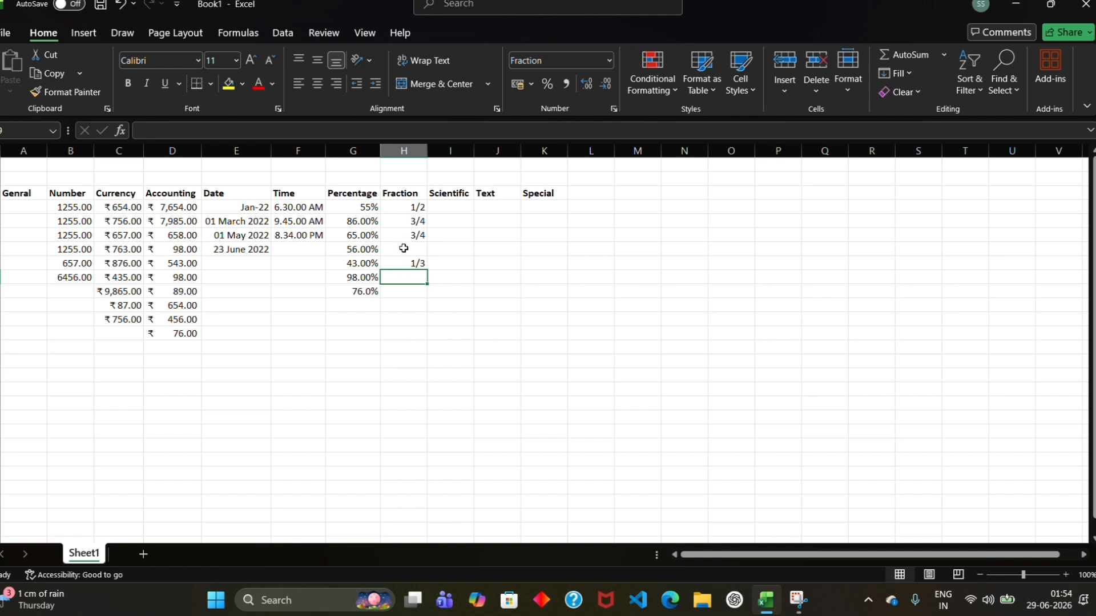
click(403, 249)
text(.45)
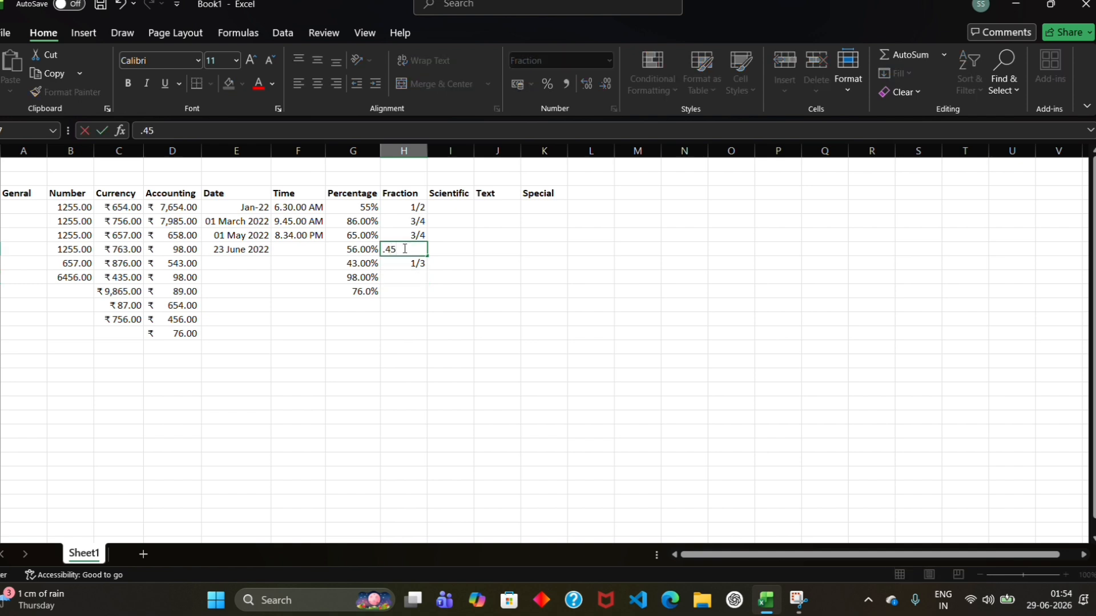
key(Return)
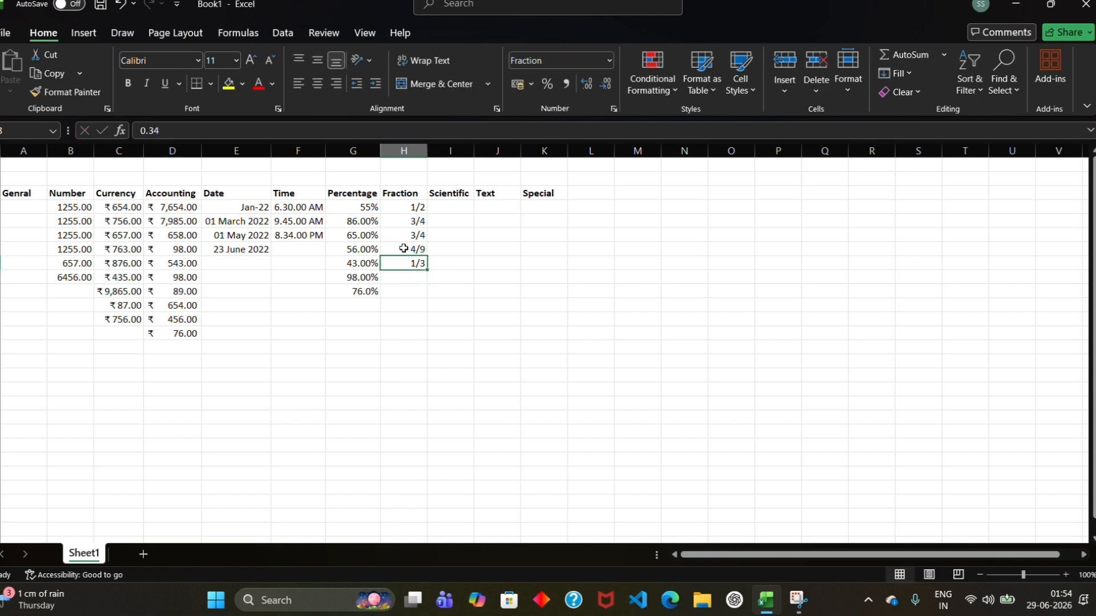
click(397, 278)
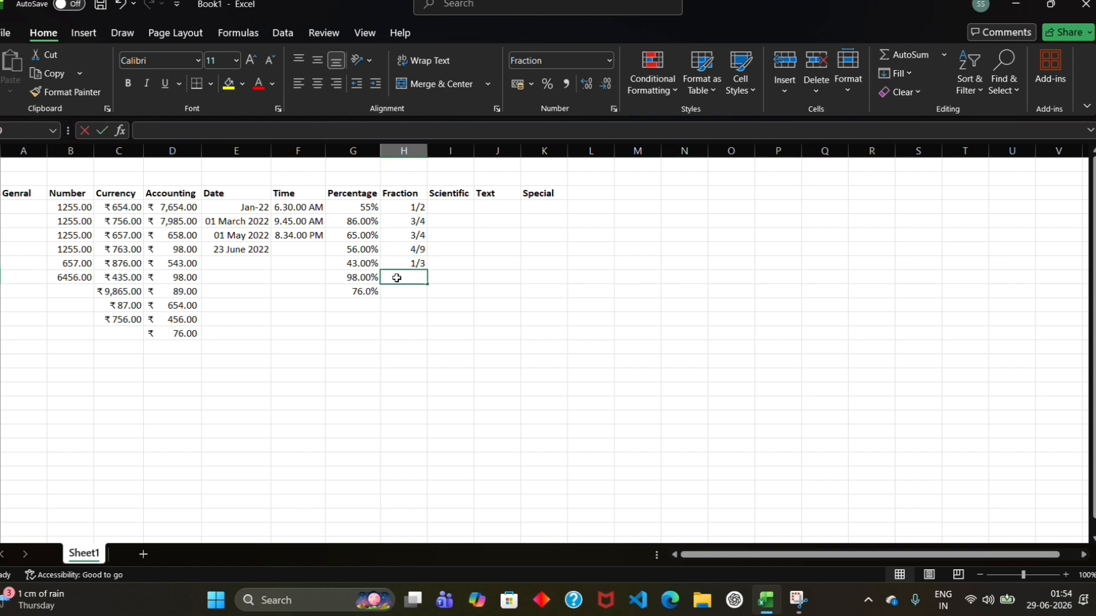
text(.)
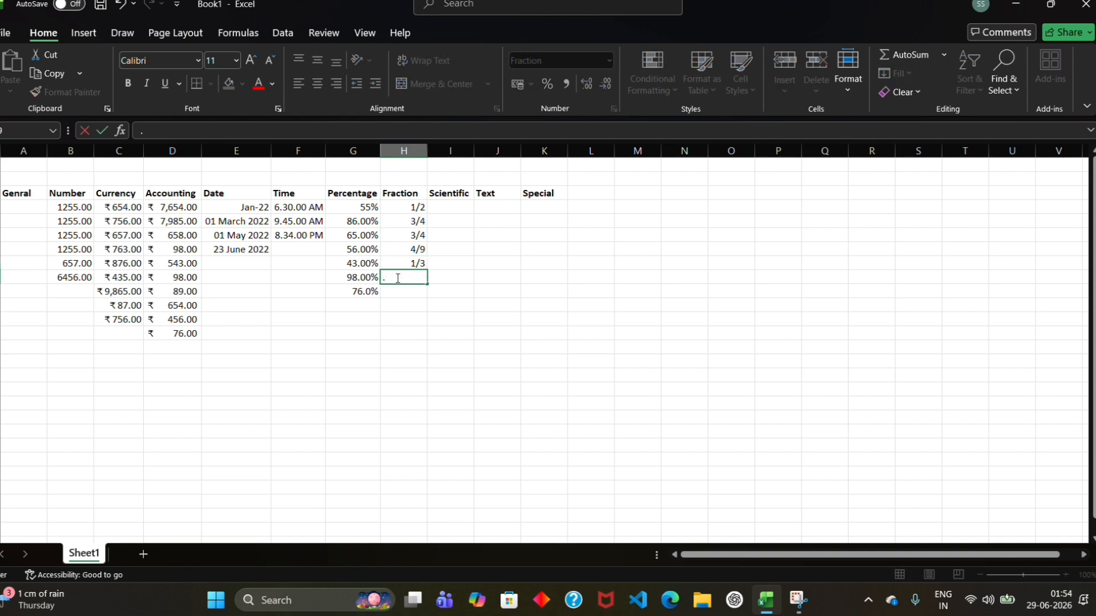
text(87)
key(Return)
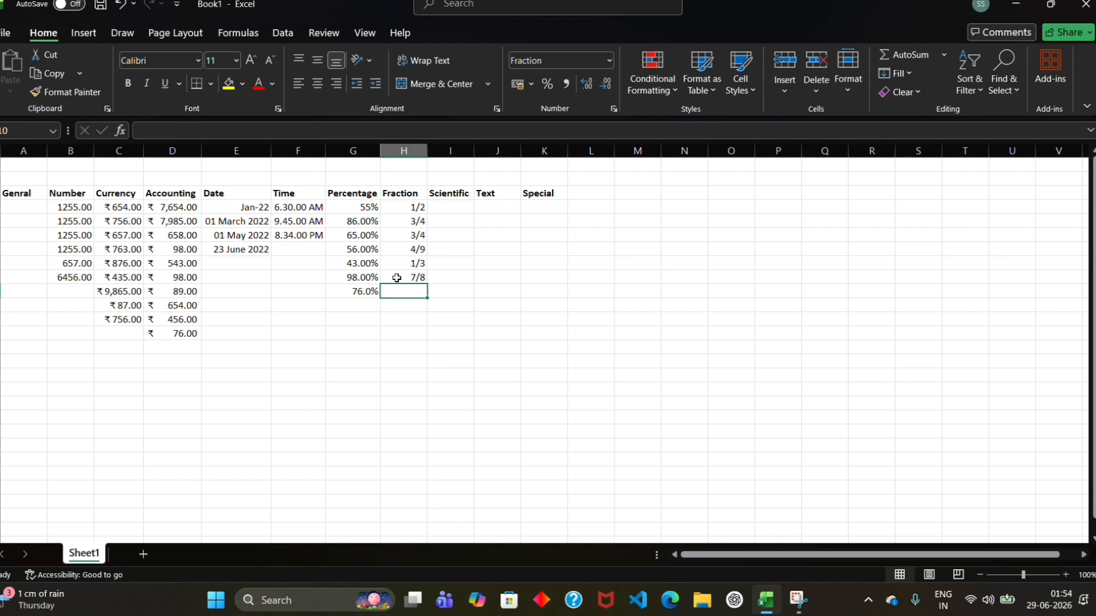
- Enter 6574798 in the first cell under the Scientific header, I4
click(450, 205)
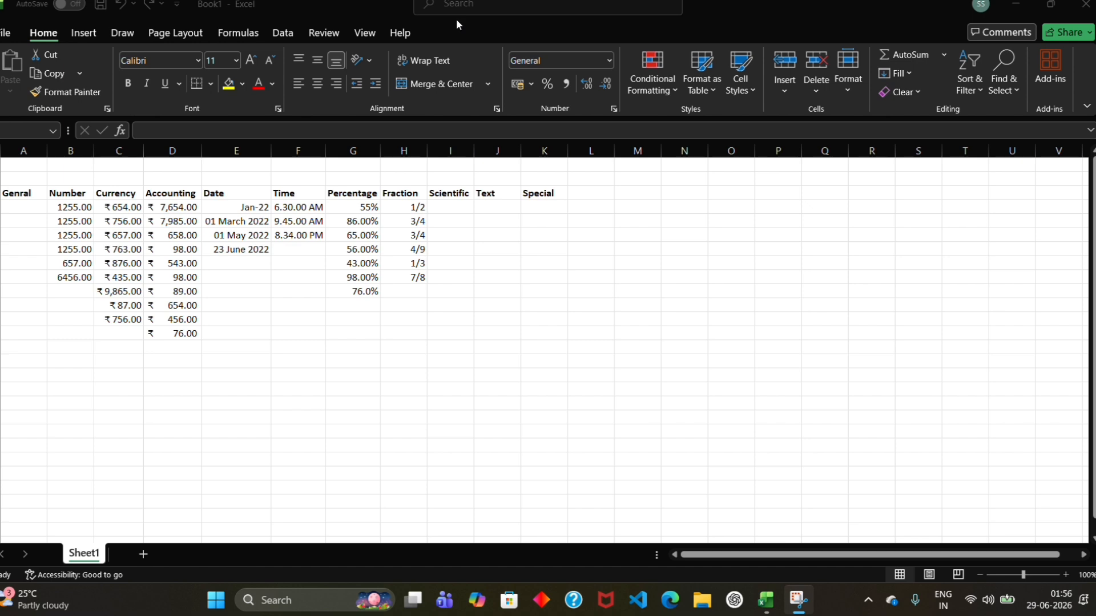
click(442, 206)
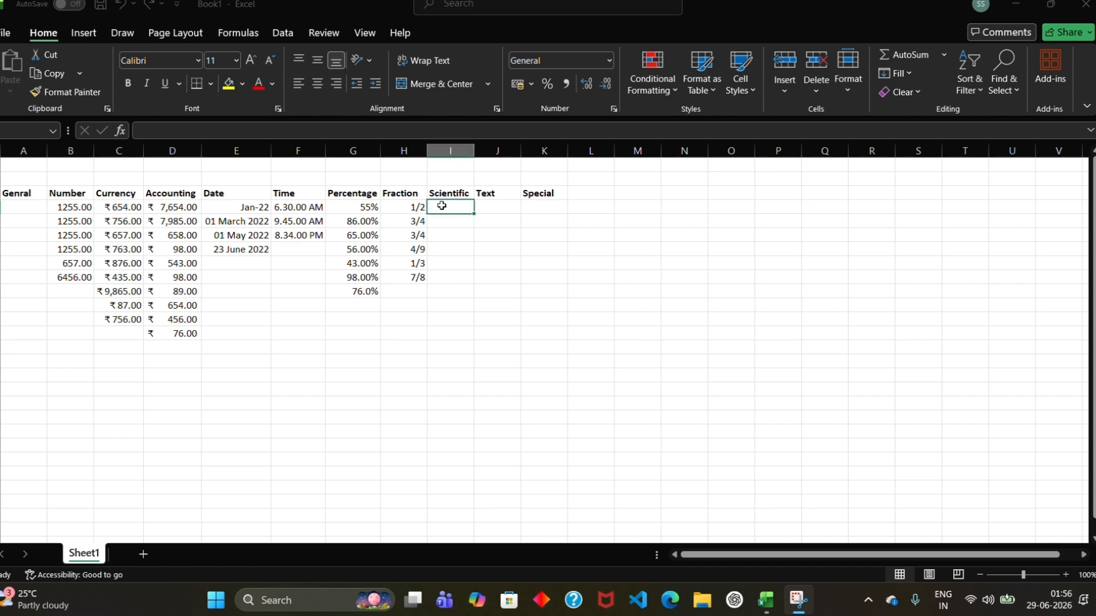
text(65)
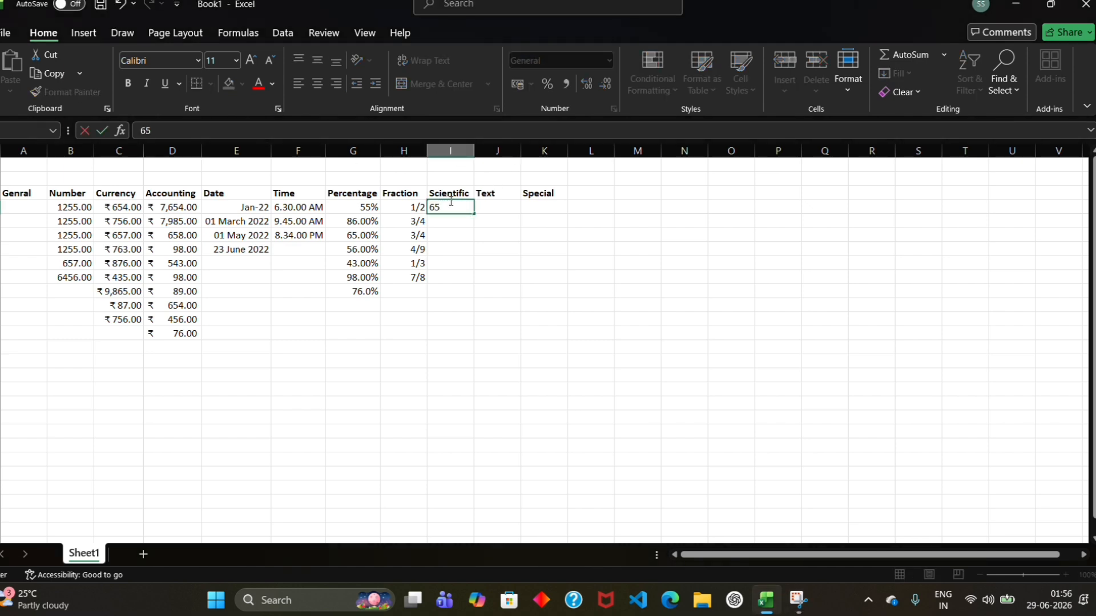
text(74798)
click(540, 207)
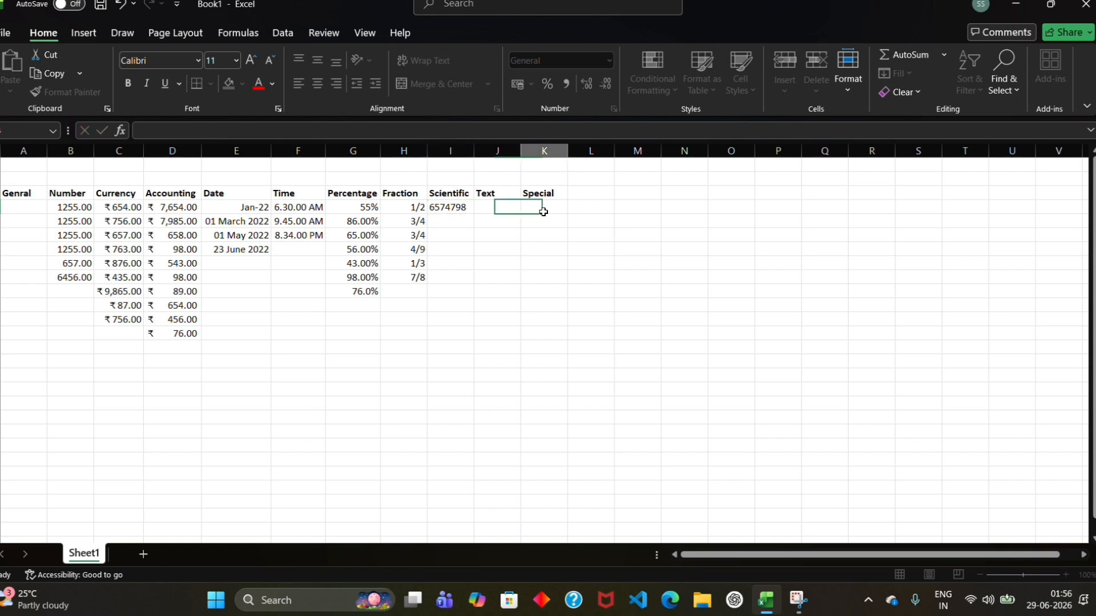
- Format the first value in the Scientific column with the Scientific category and 2 decimal places
click(464, 210)
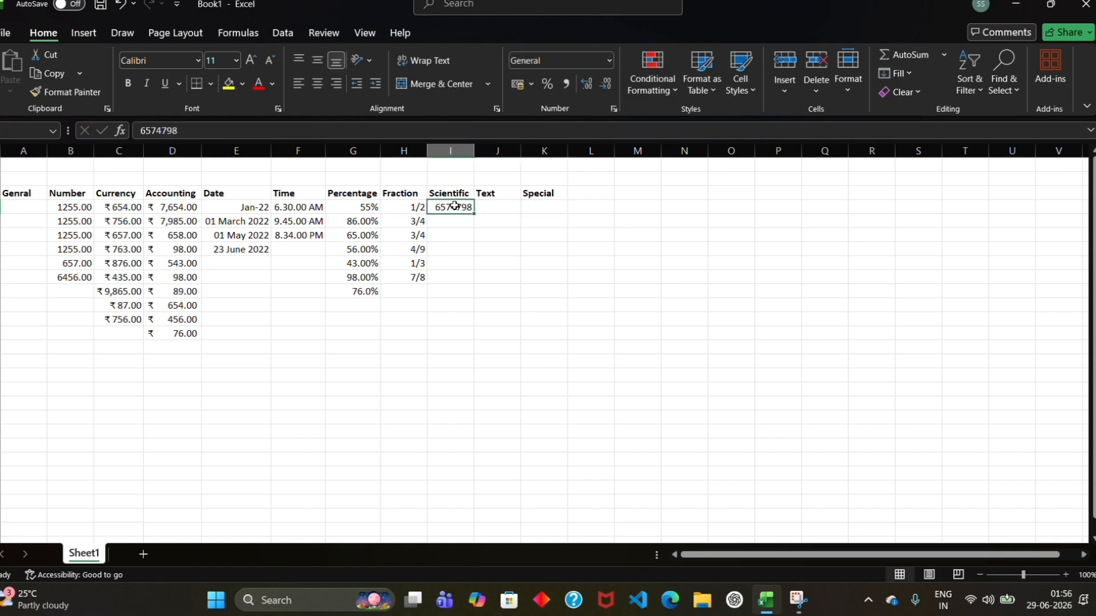
click(607, 64)
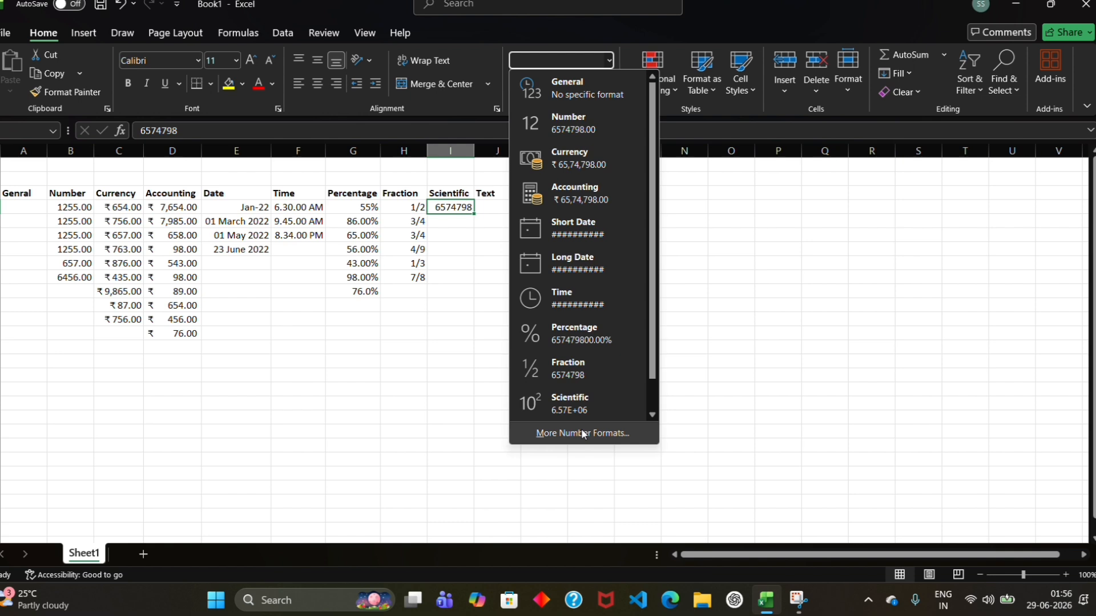
click(582, 434)
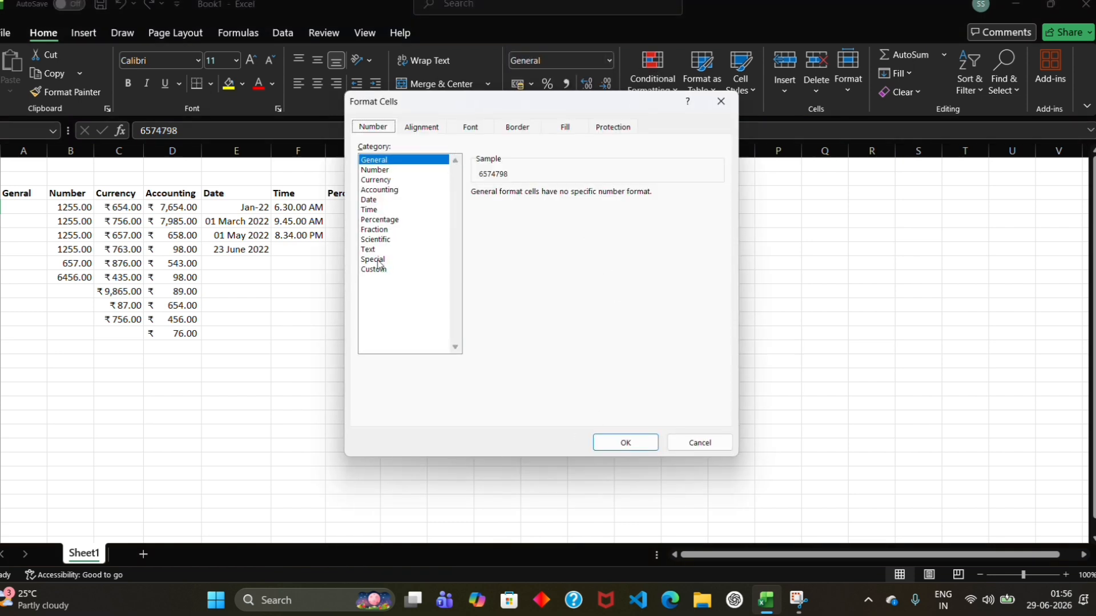
click(379, 239)
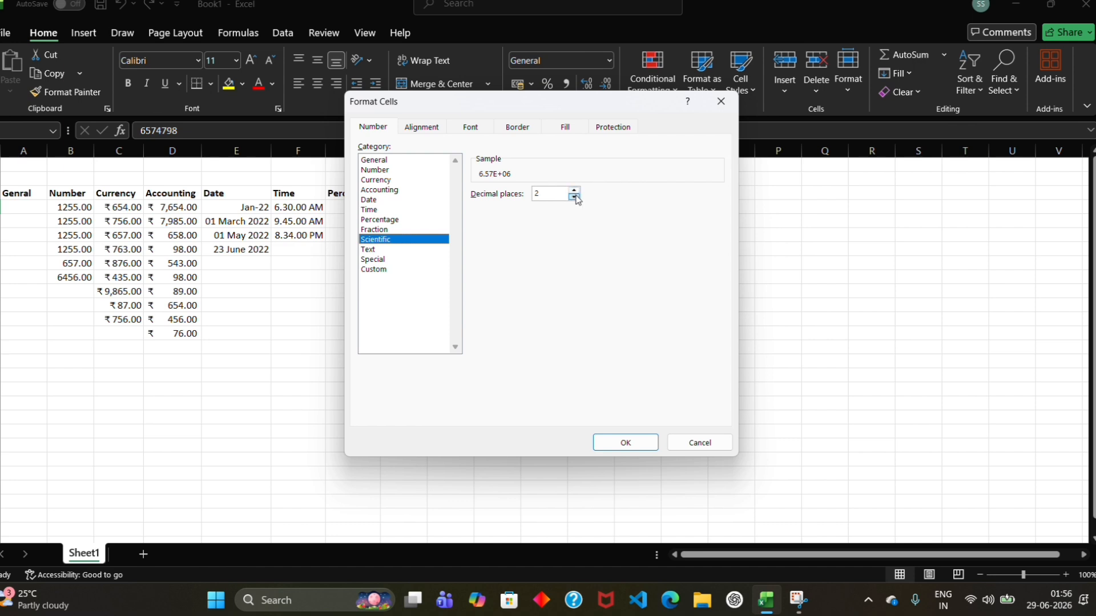
click(612, 445)
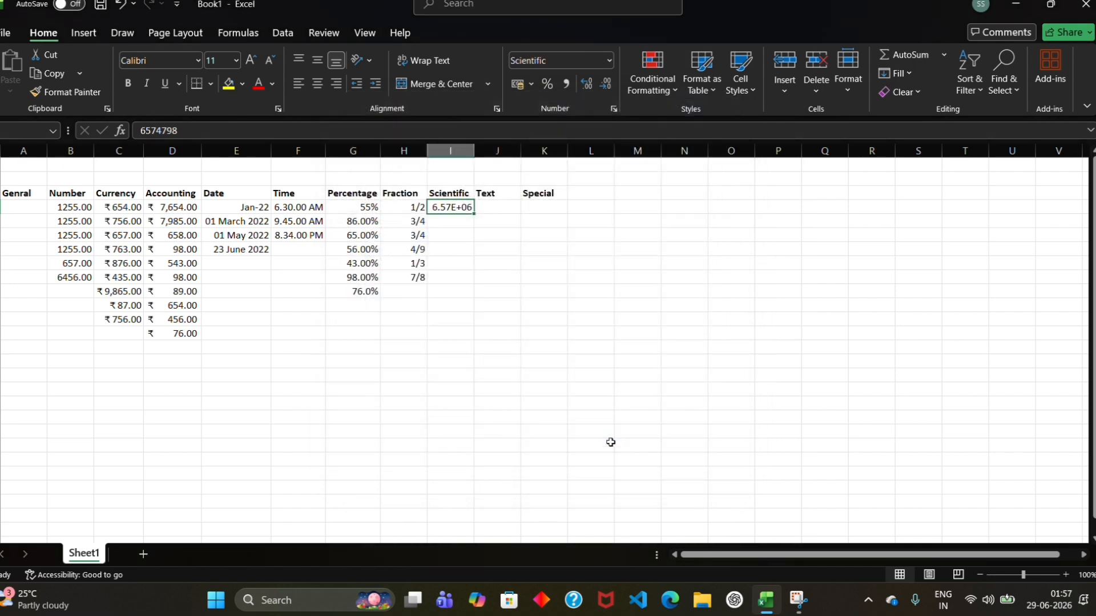
- Apply the Scientific number format to the empty cells I5 to I9 below the first Scientific value
click(449, 222)
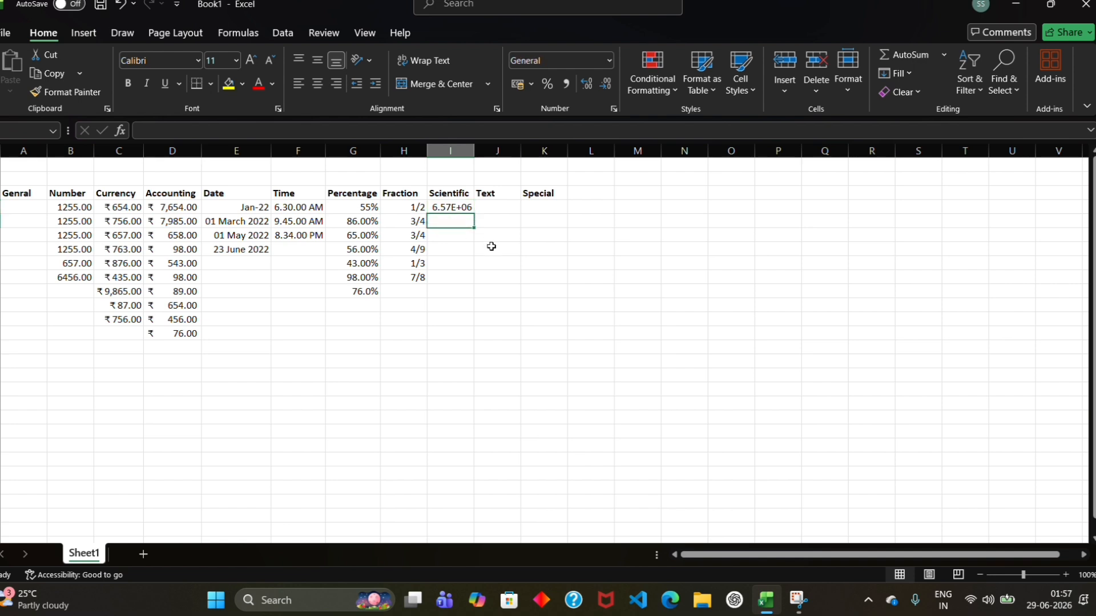
drag(477, 227, 474, 279)
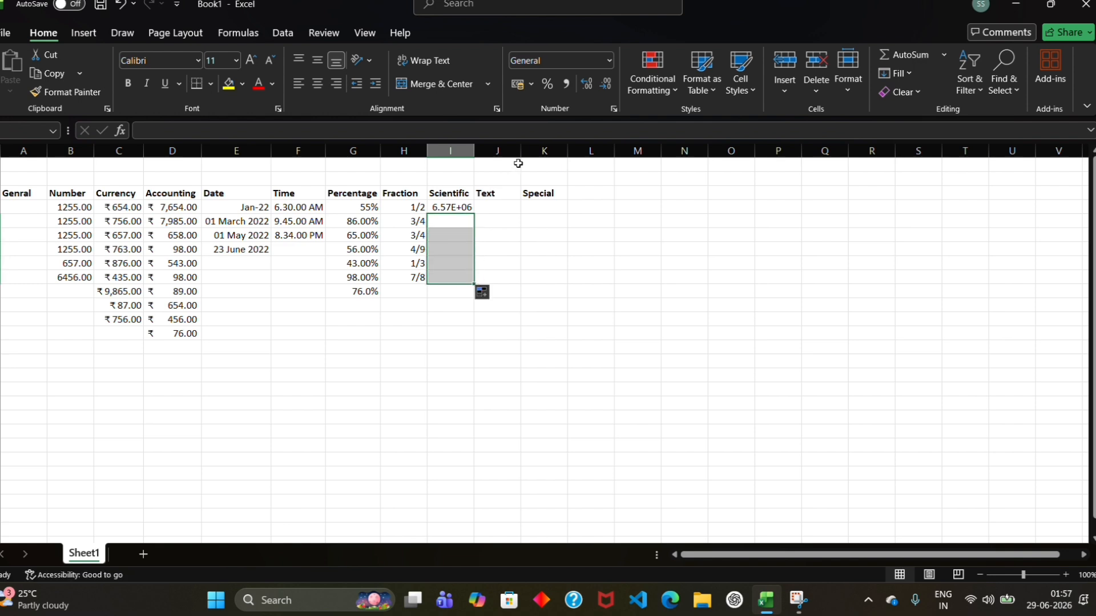
click(608, 63)
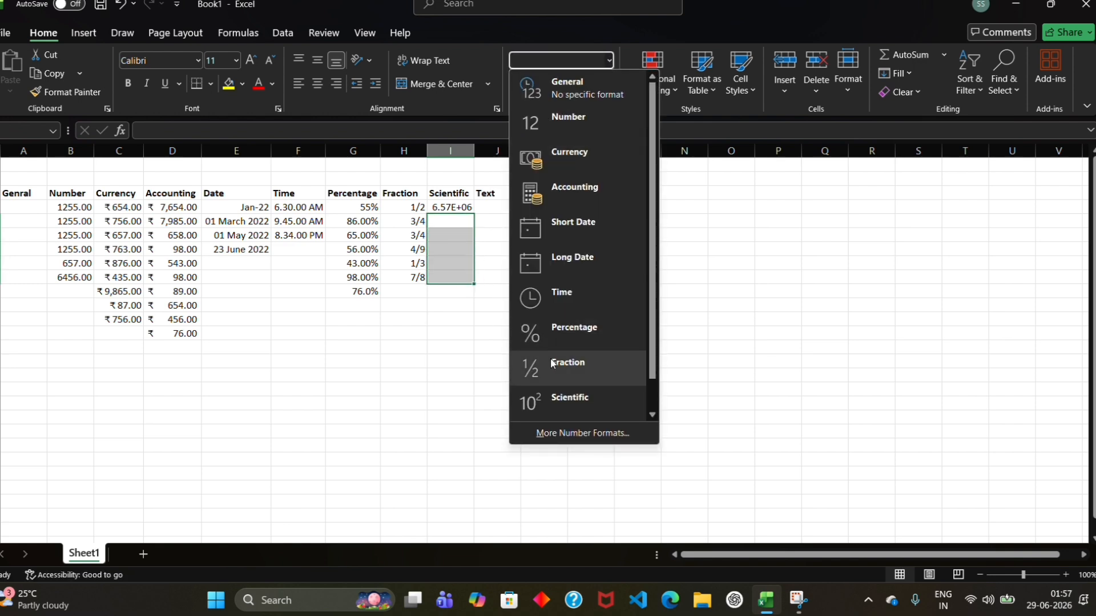
click(570, 400)
- Enter 75646, 87654, 98744 and 9875 in cells I5 to I8 of the Scientific column
click(443, 221)
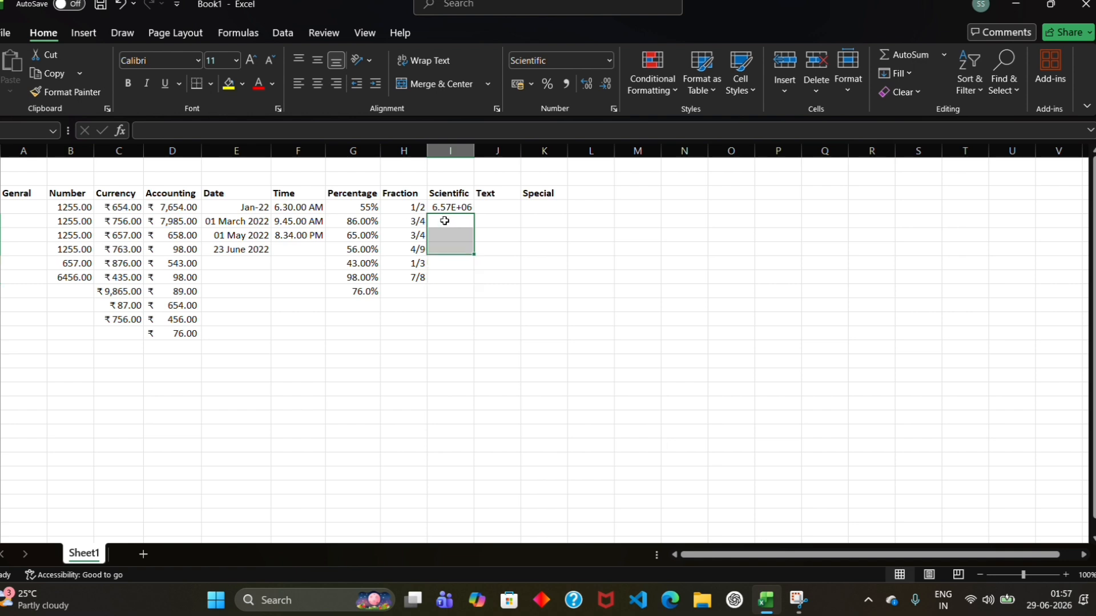
text(75646)
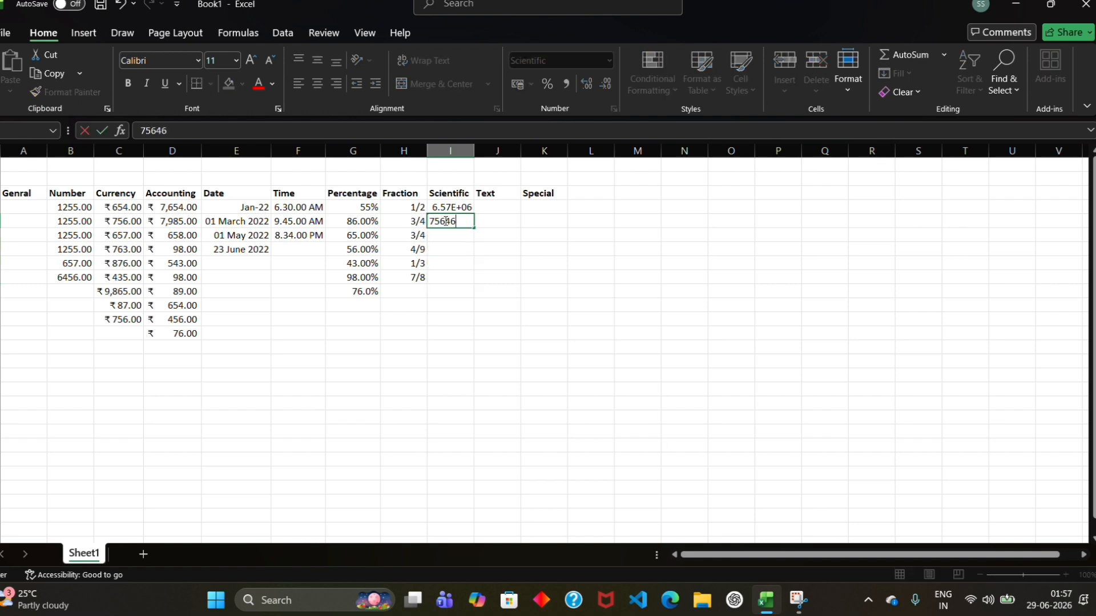
key(Return)
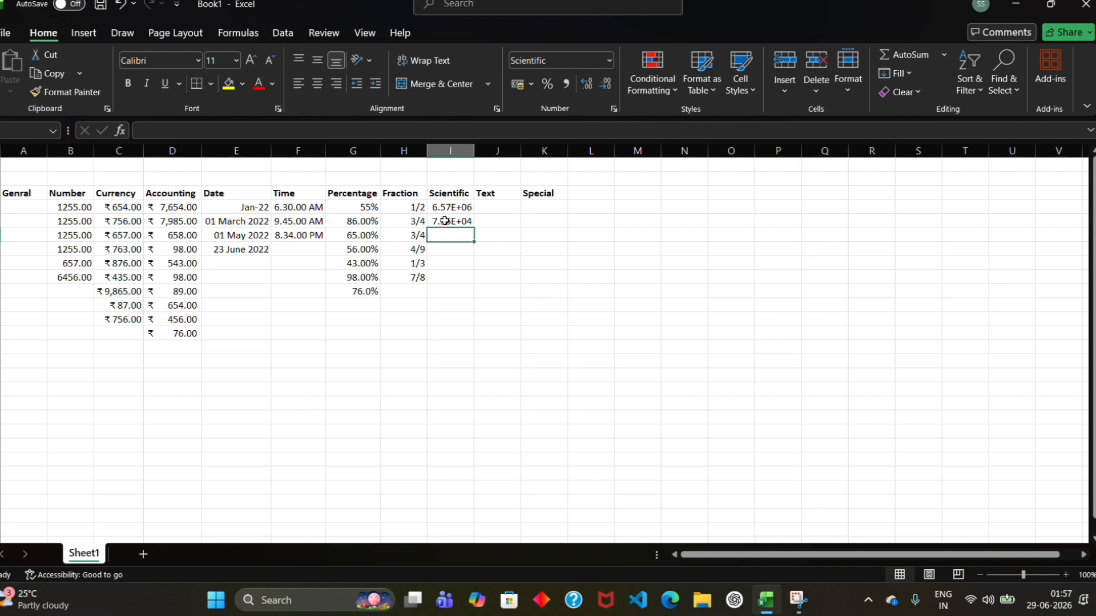
text(87654)
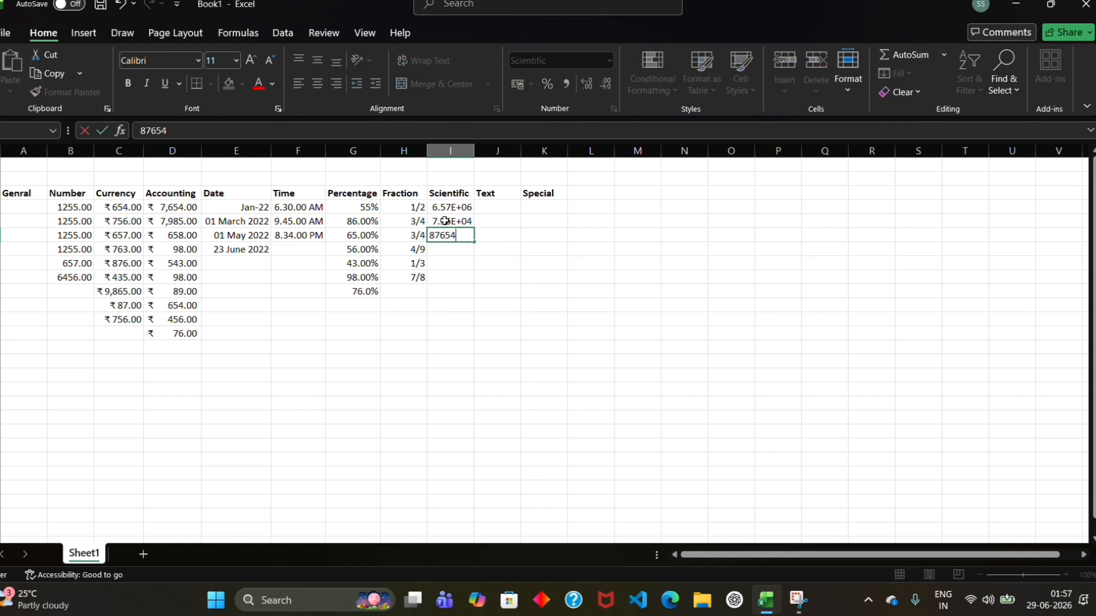
key(Return)
text(98744)
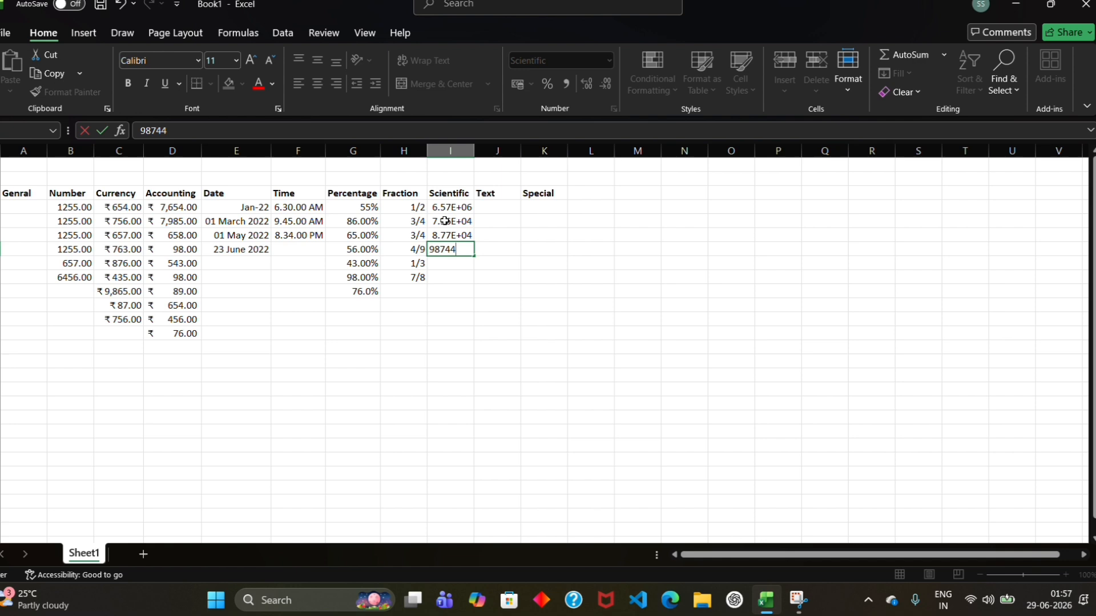
key(Return)
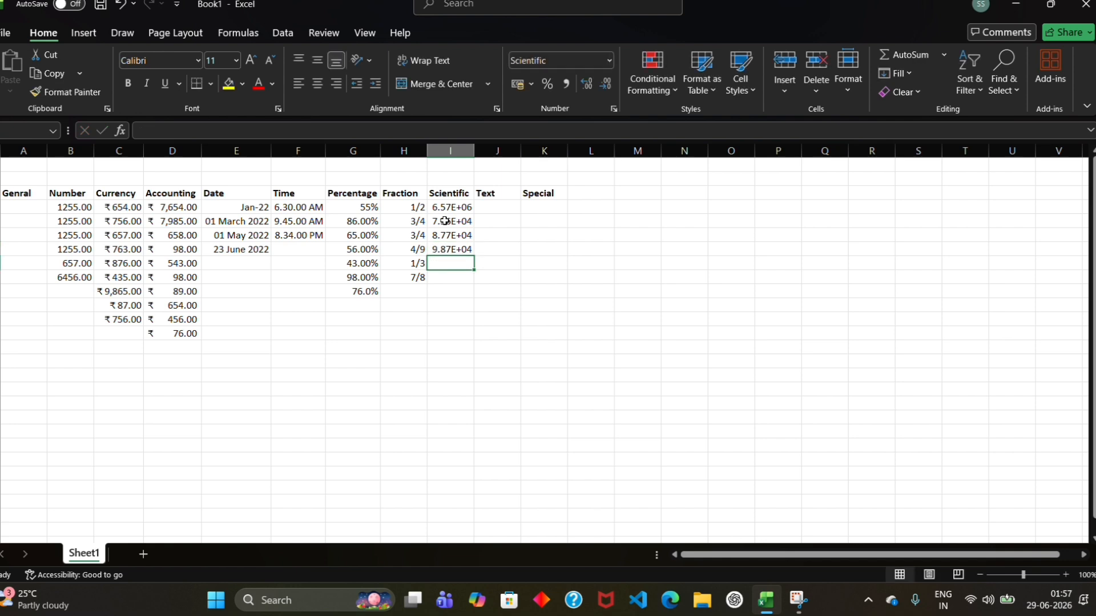
text(9875)
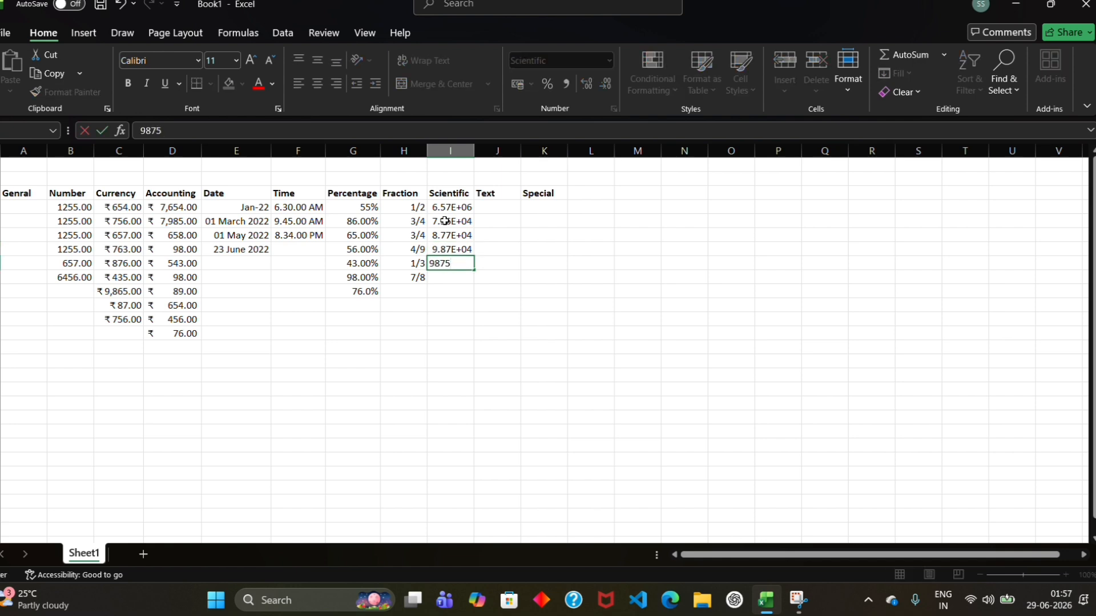
key(Return)
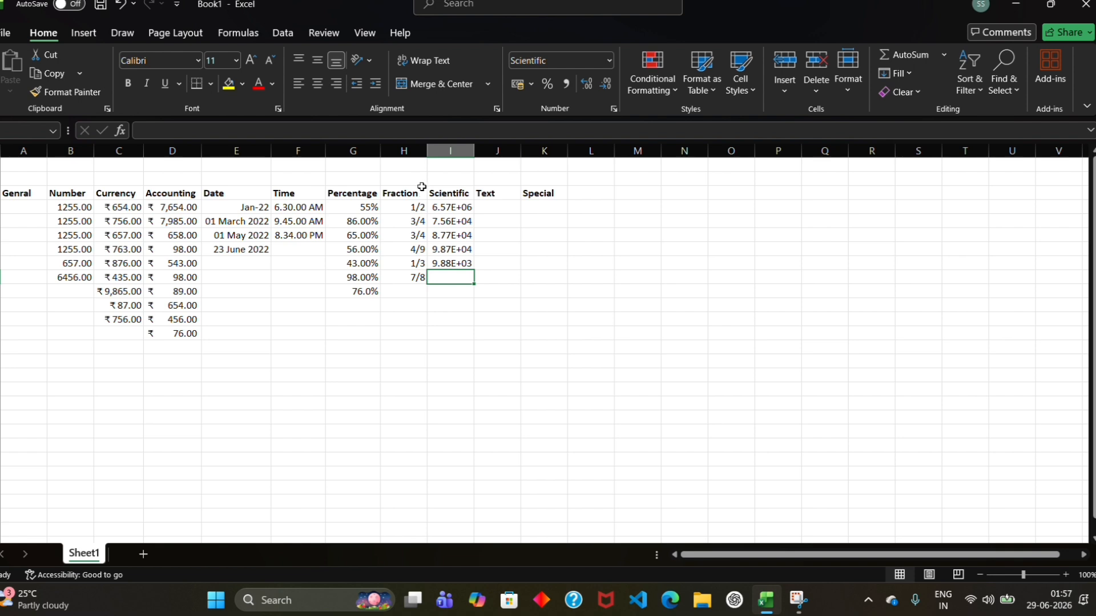
- Widen the Text column J and the Special column K, making the Special column the wider of the two
click(488, 206)
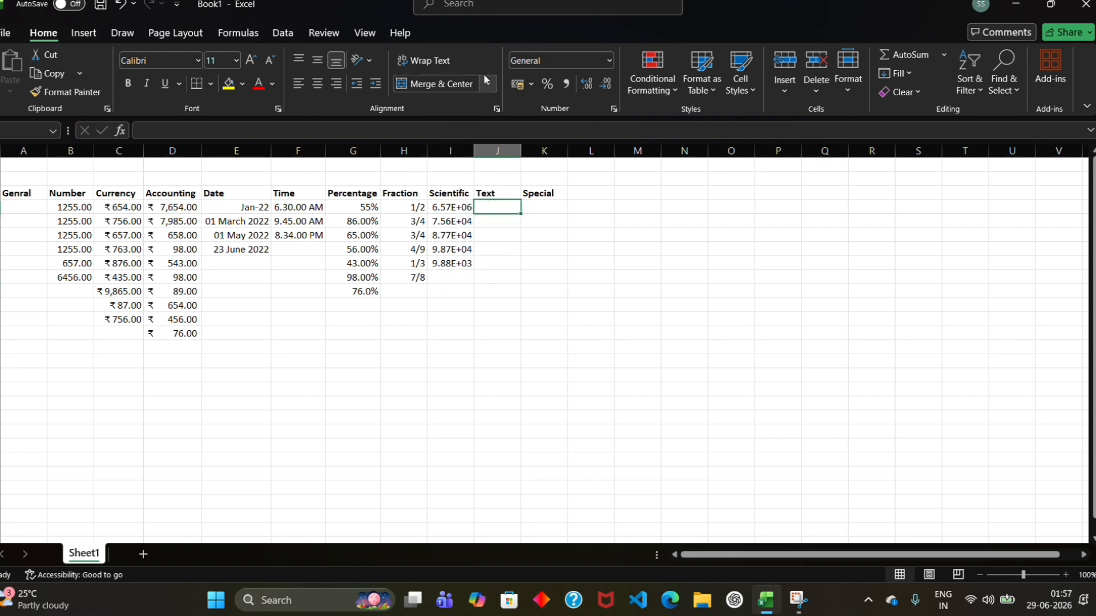
click(462, 10)
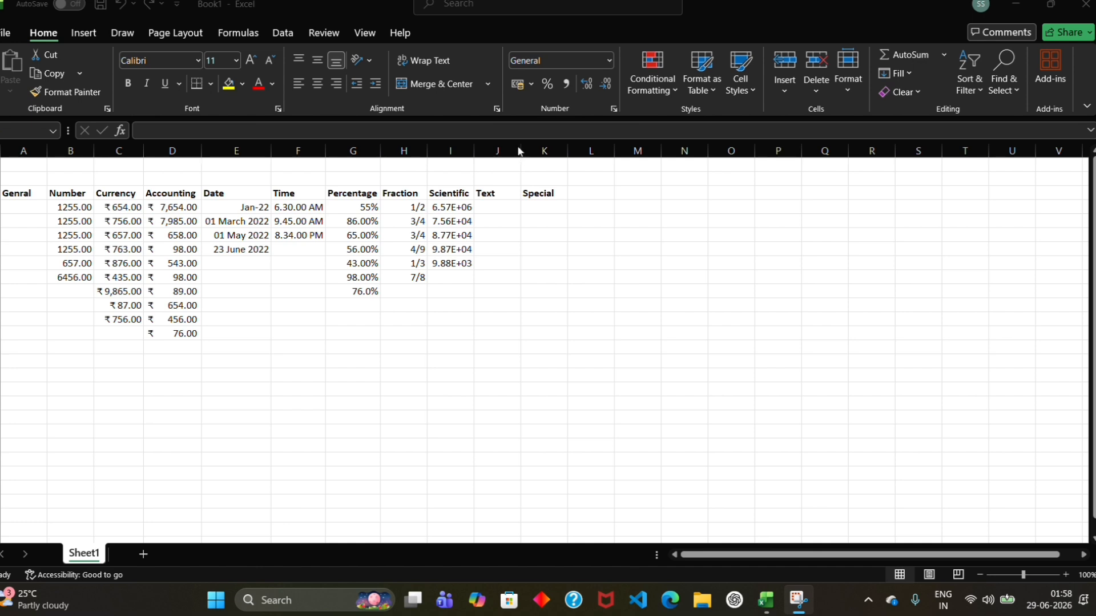
click(502, 193)
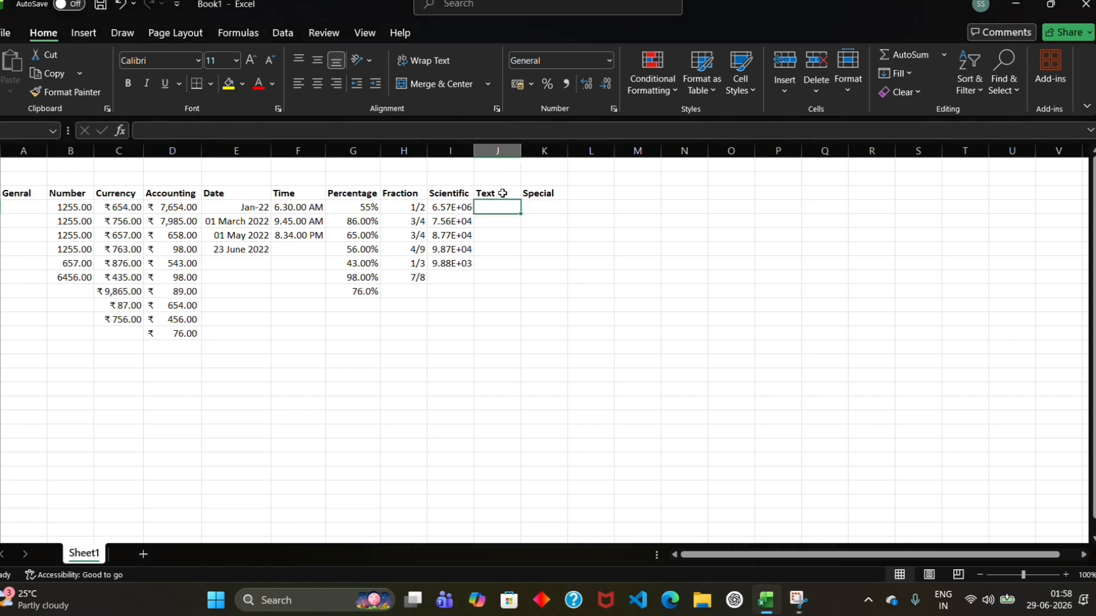
drag(521, 153, 559, 151)
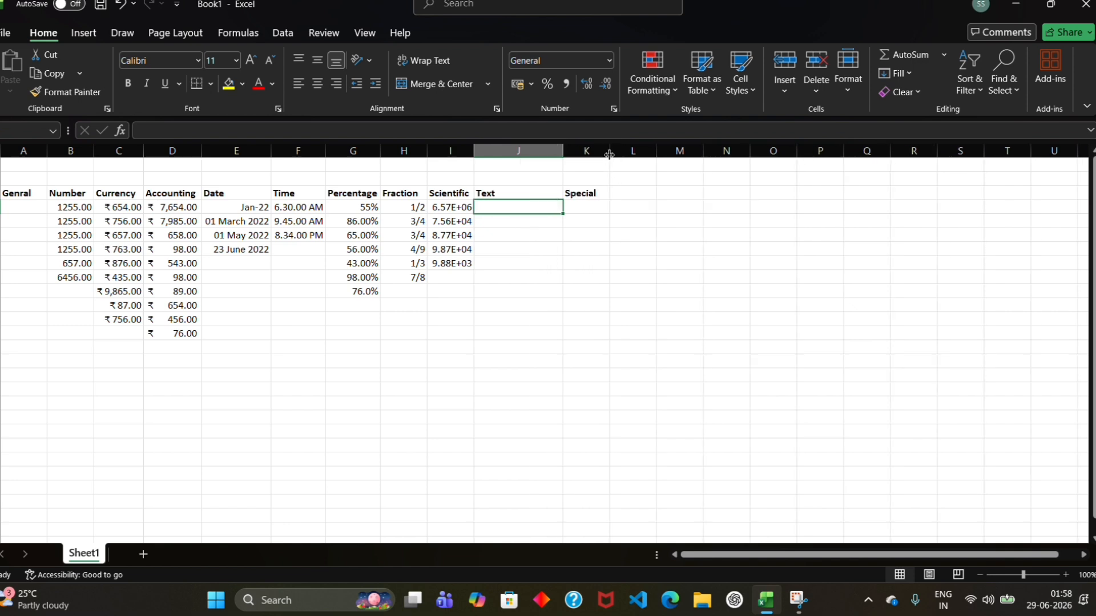
drag(609, 154, 699, 157)
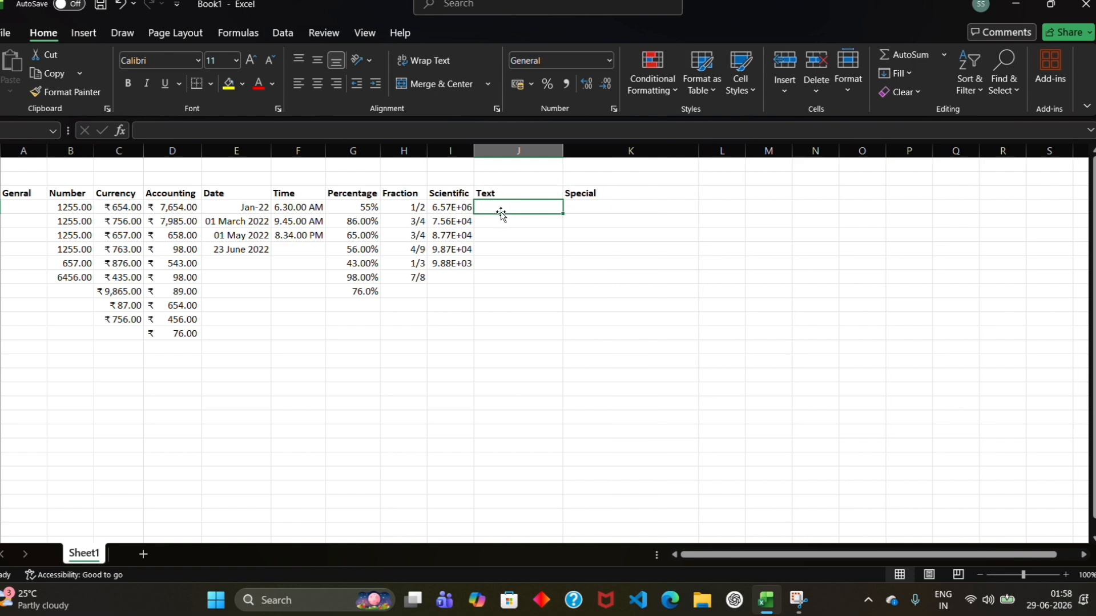
- Enter a person's first name in lowercase in J4, the first cell under the Text header
click(501, 262)
click(501, 237)
click(491, 208)
click(670, 169)
click(484, 206)
text(v)
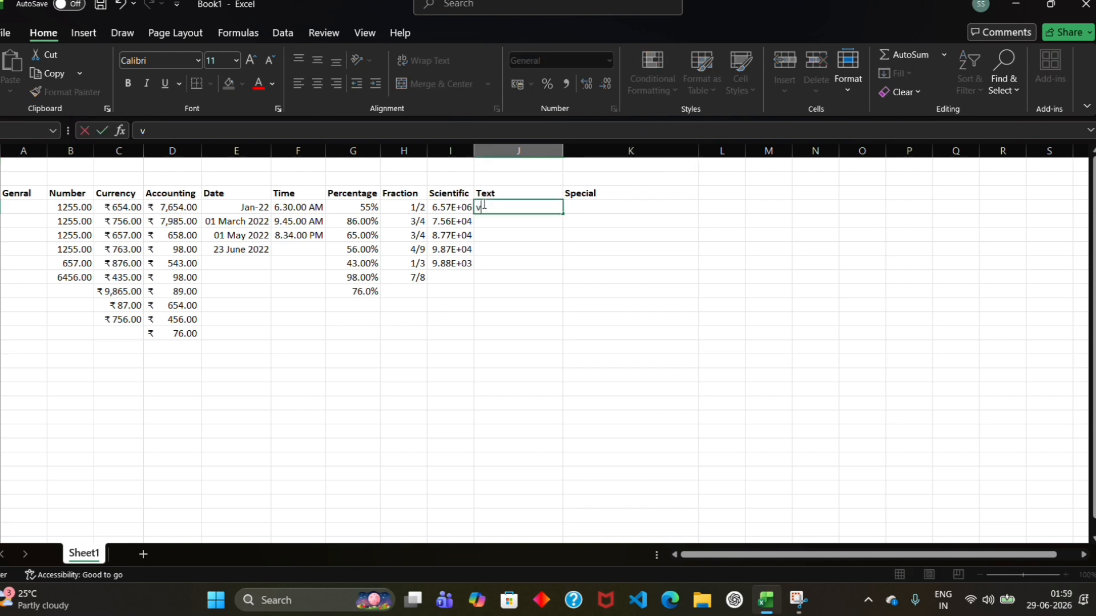
text(ishal)
key(Tab)
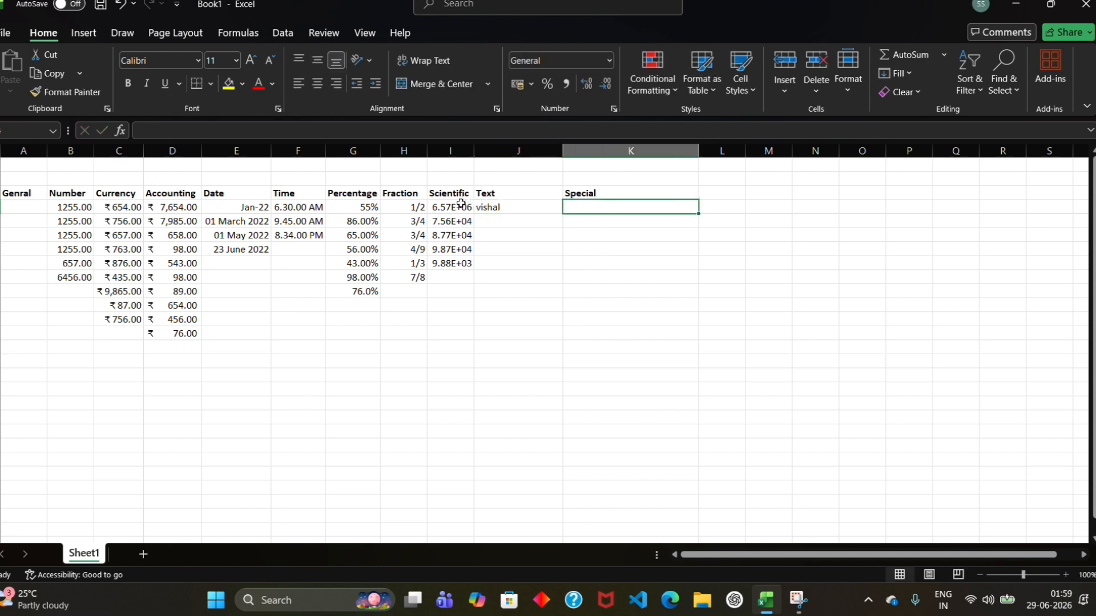
- Enter the number 5468 in J5 of the Text column, keeping the cell's General format
click(489, 222)
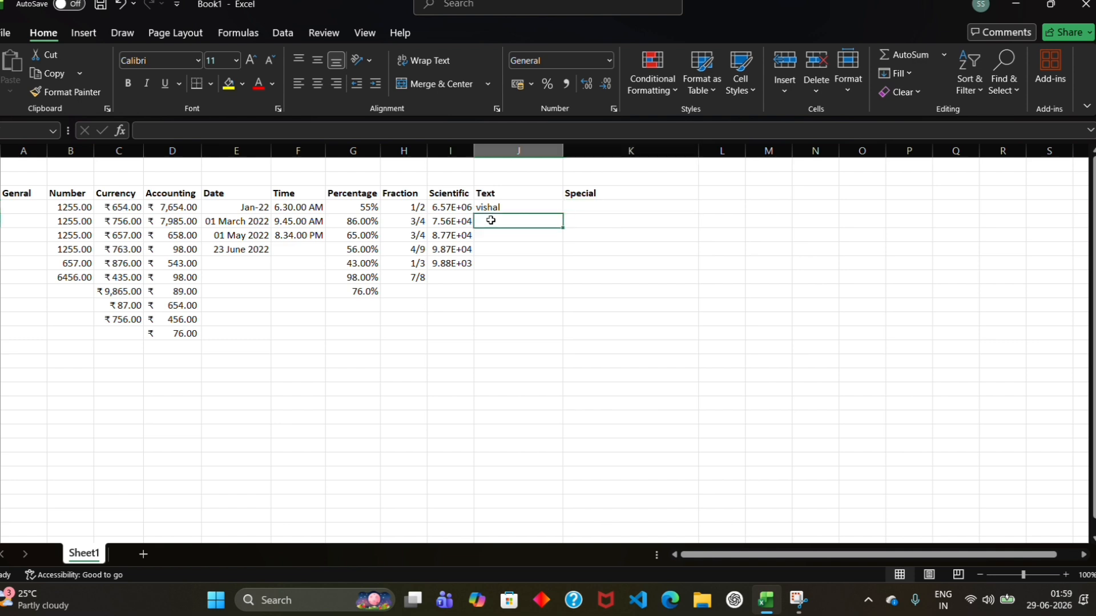
text(5468)
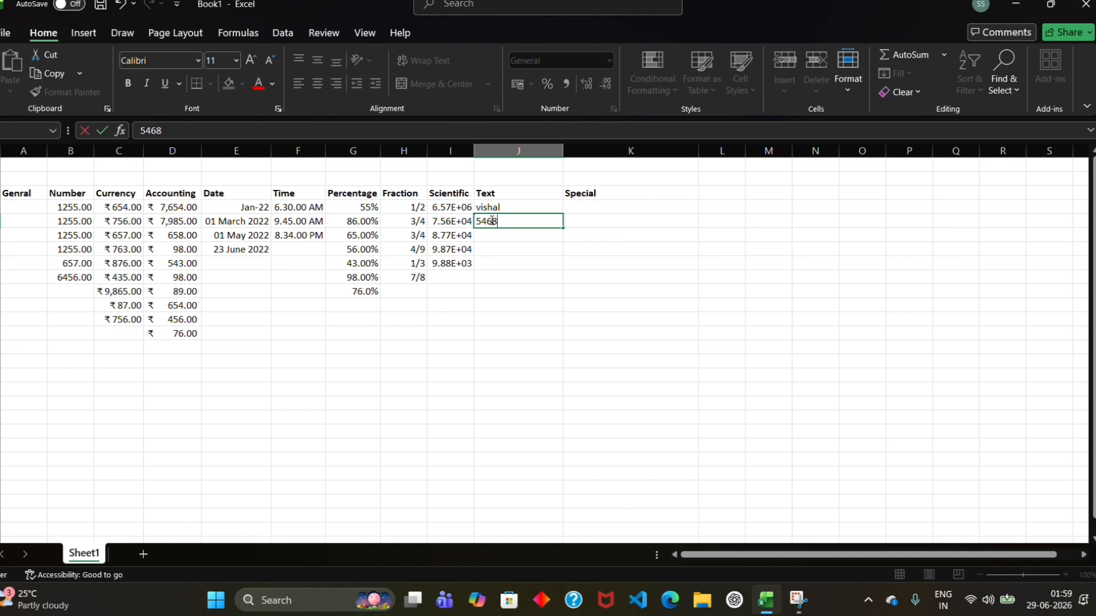
key(Tab)
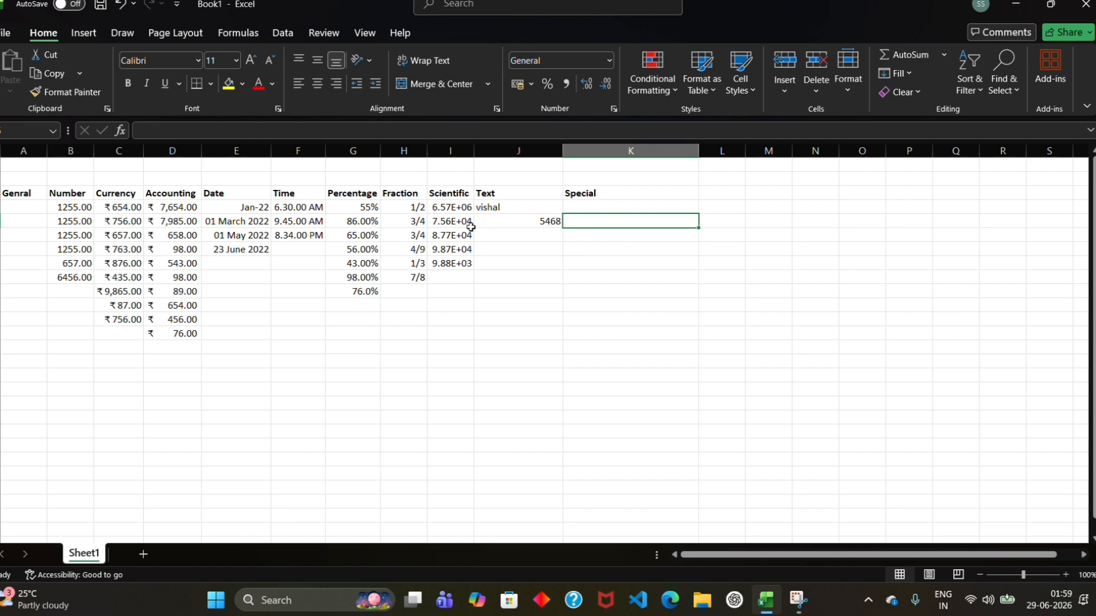
- Format cell J6 with the Text category and enter 876 in it
click(502, 237)
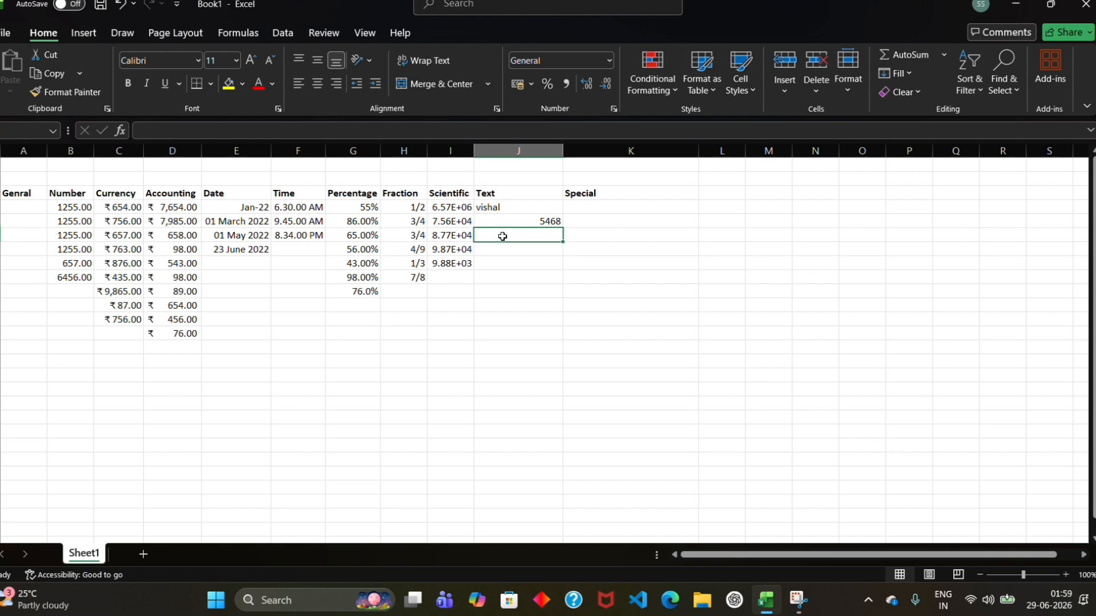
click(609, 59)
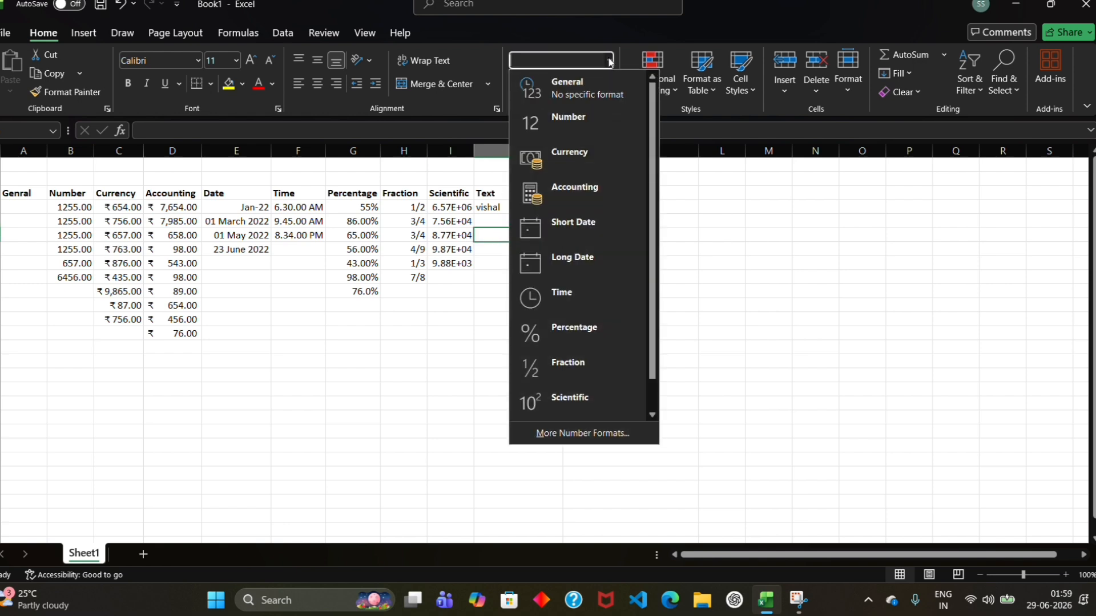
click(587, 434)
click(388, 249)
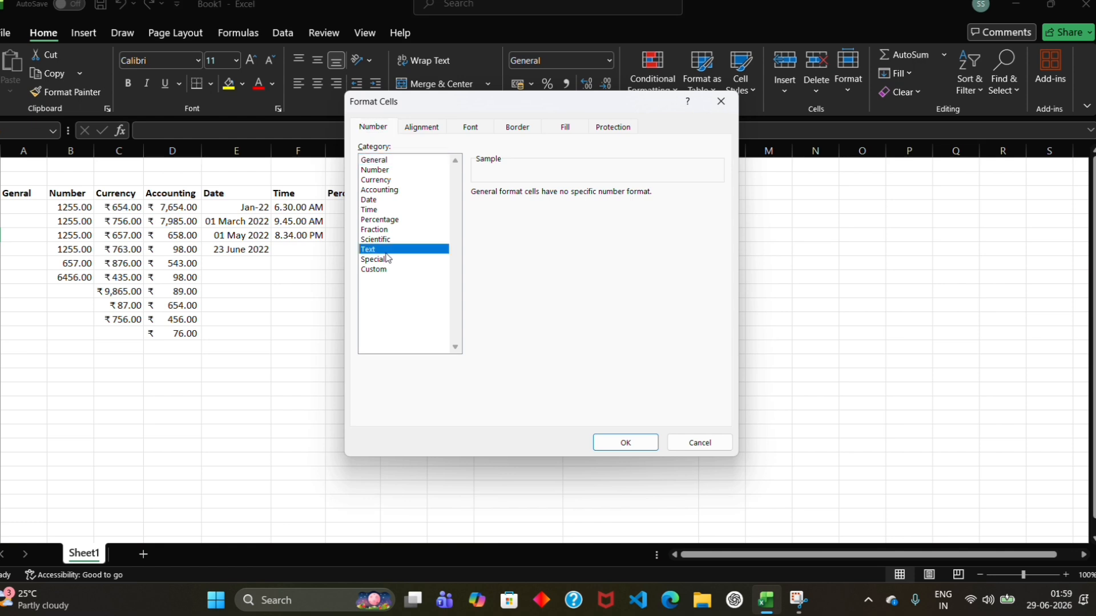
click(626, 443)
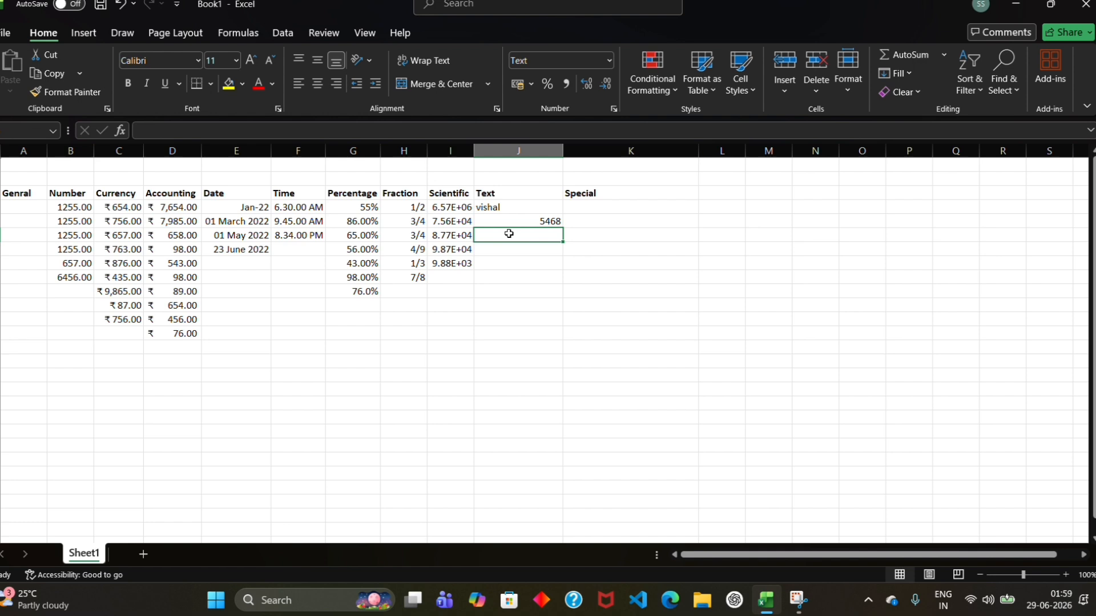
text(876)
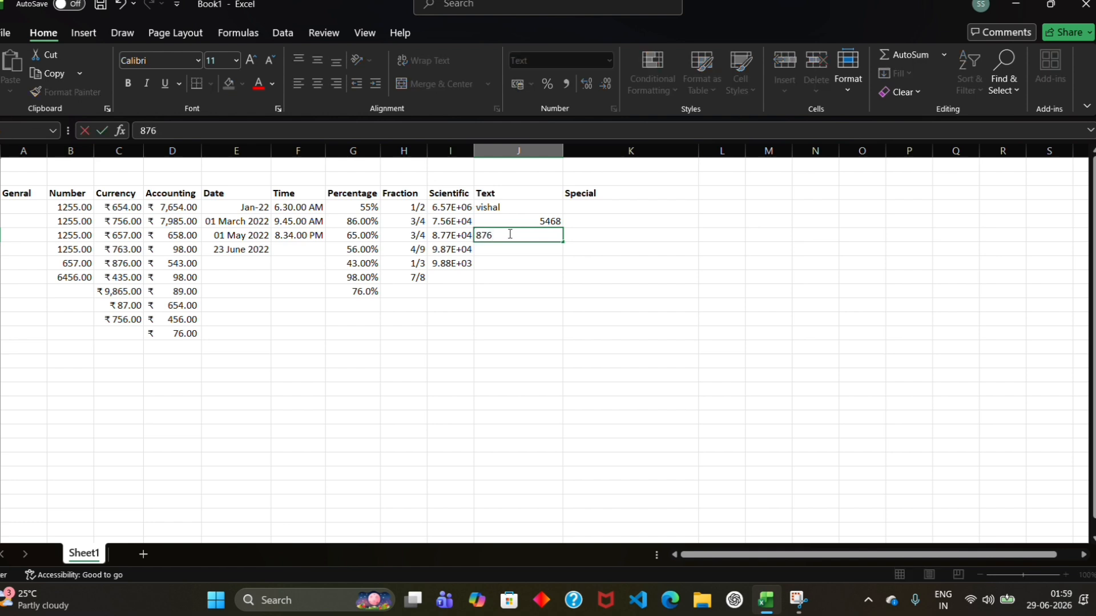
key(Tab)
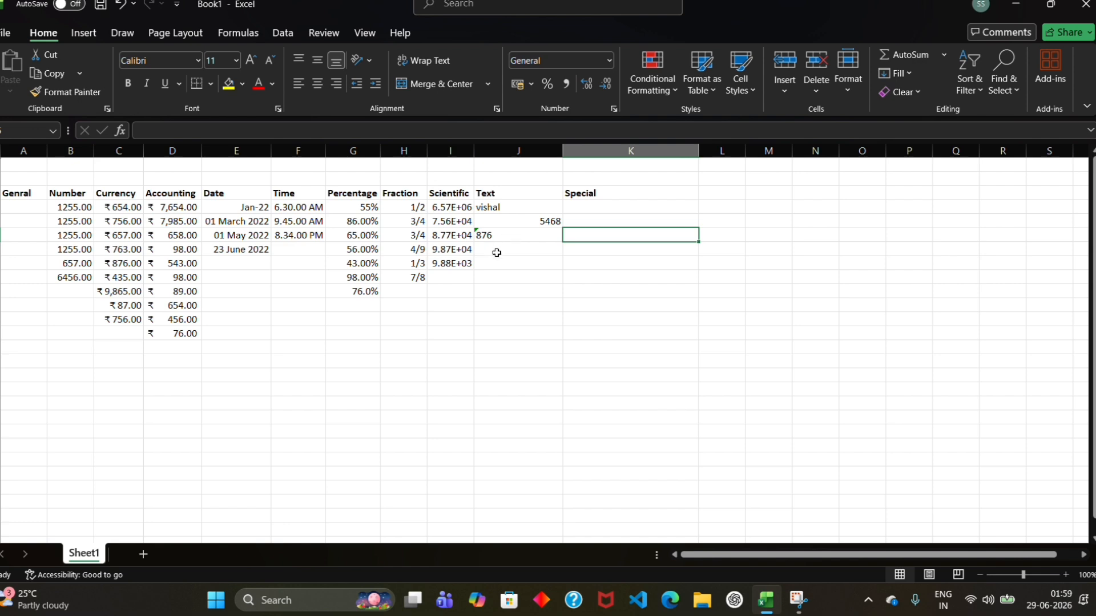
- Examine the error-checking options offered for the 876 stored as text in J6, then dismiss them
click(463, 9)
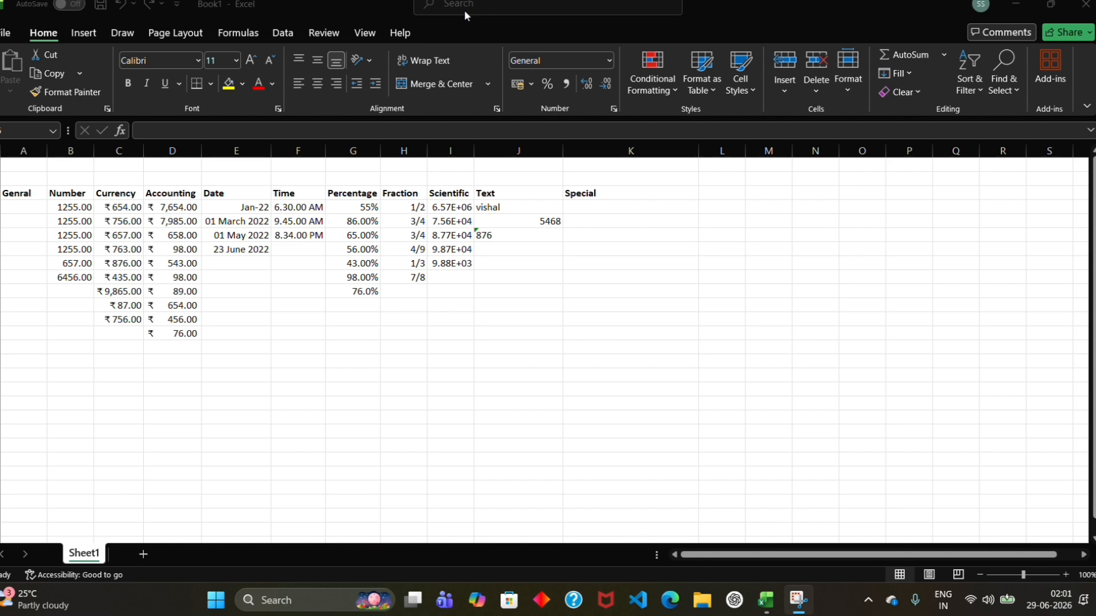
click(477, 232)
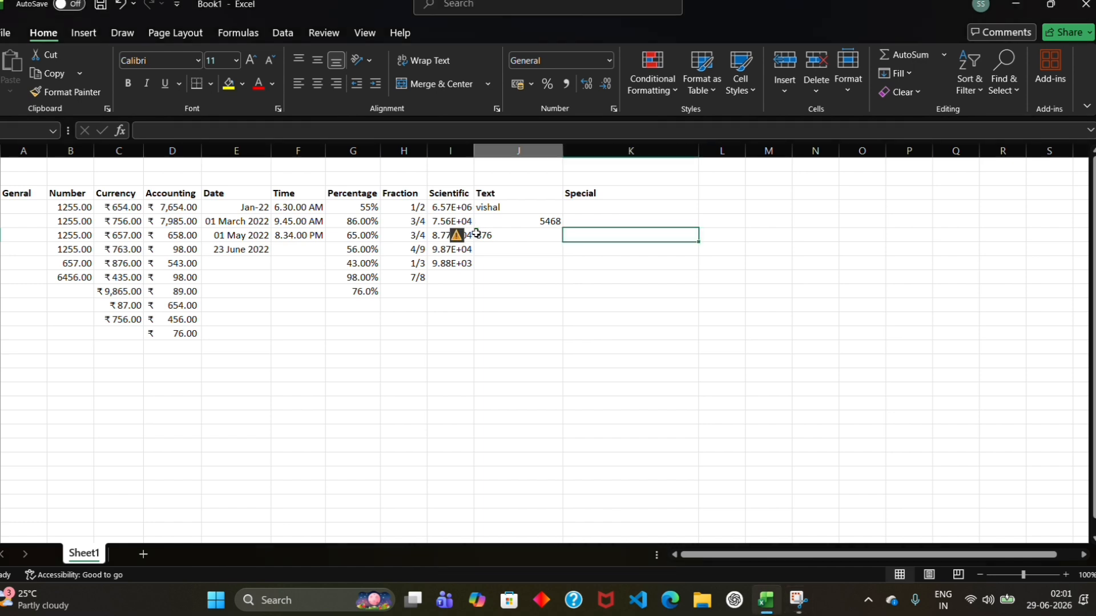
click(477, 233)
click(464, 330)
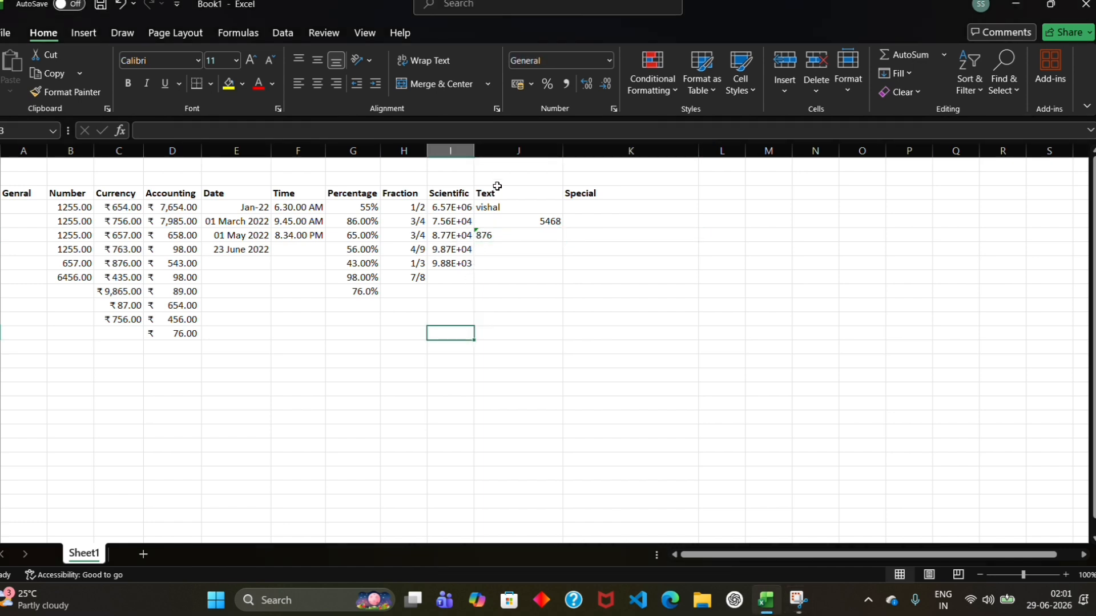
click(478, 235)
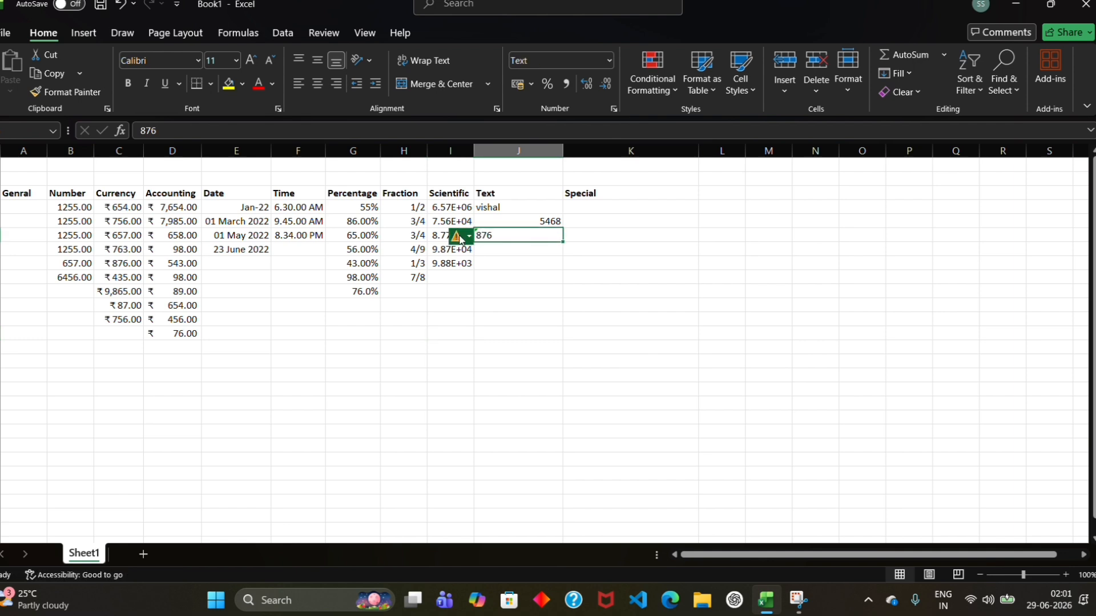
click(460, 238)
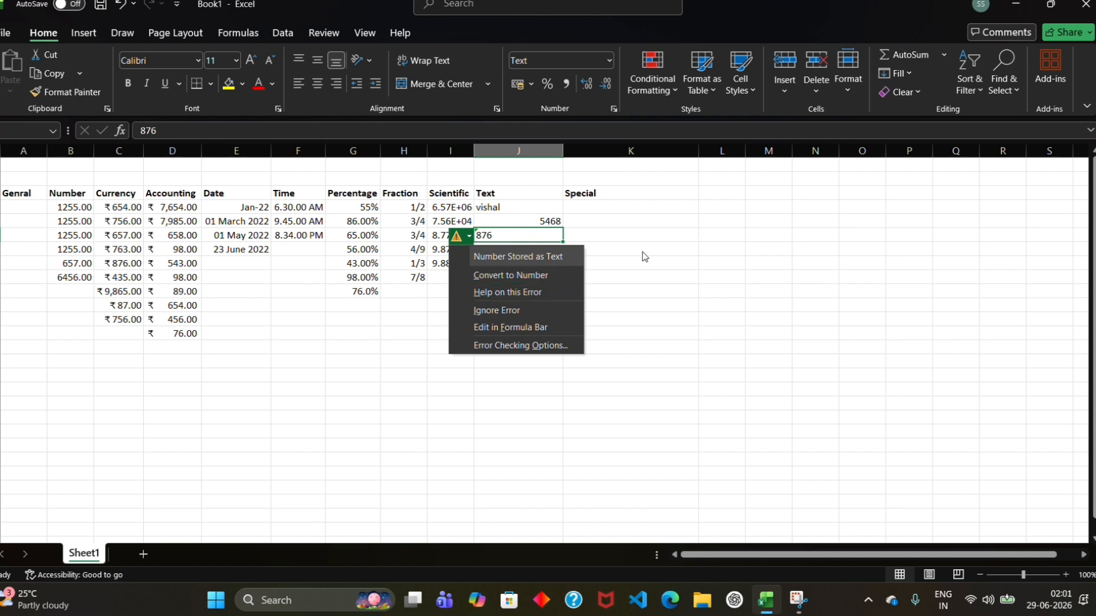
click(614, 255)
- Enter 0655, with its leading zero, in the General-formatted cell K7 of the Special column
click(613, 252)
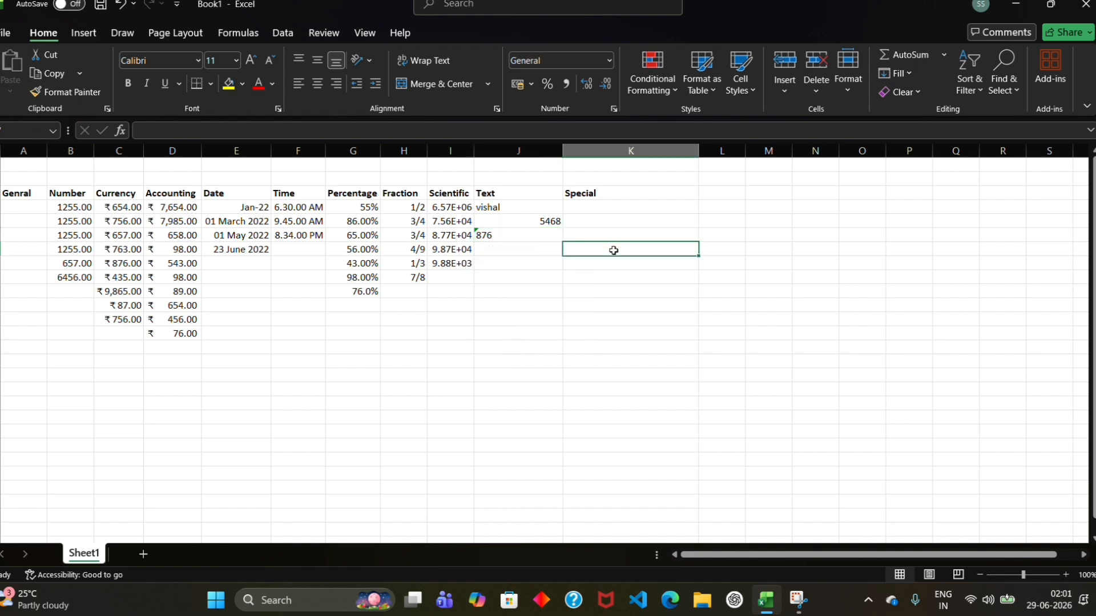
text(065)
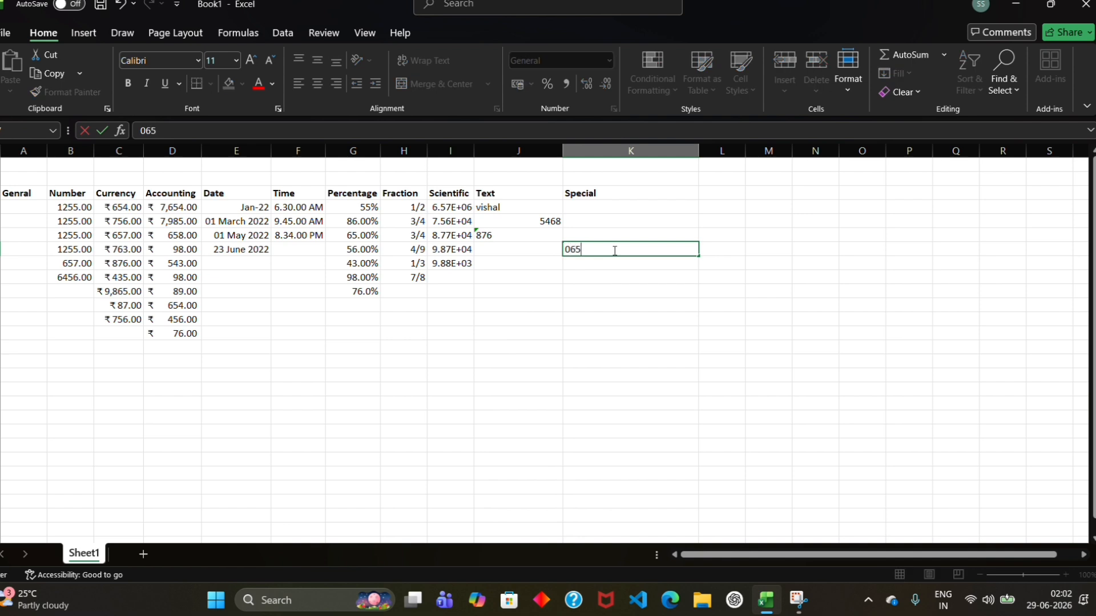
text(5)
key(Tab)
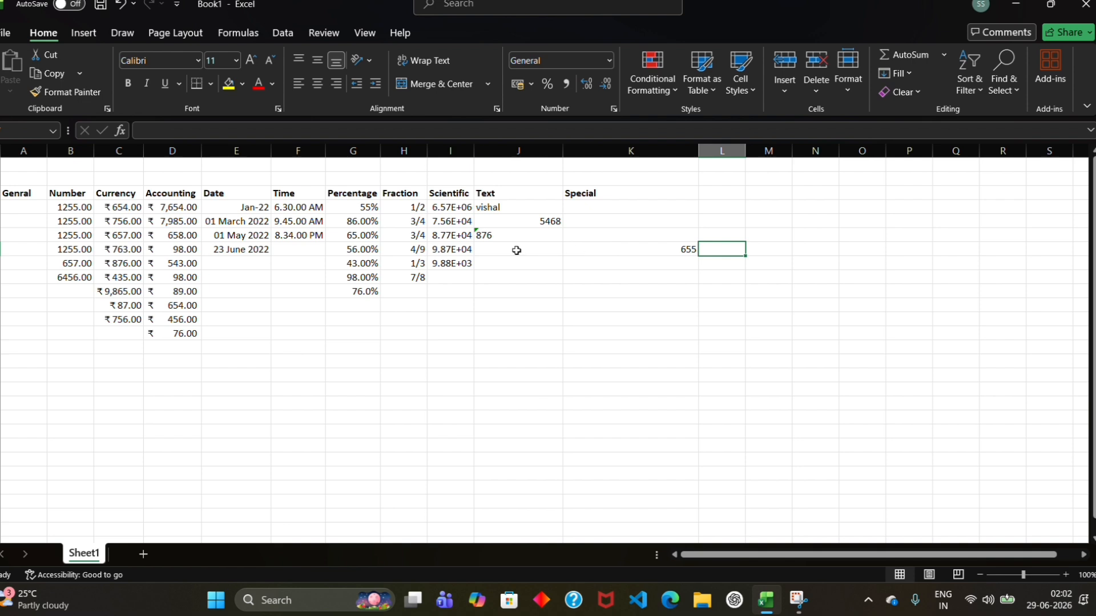
- Enter 0876, with its leading zero, in the General-formatted cell J7 of the Text column
click(515, 249)
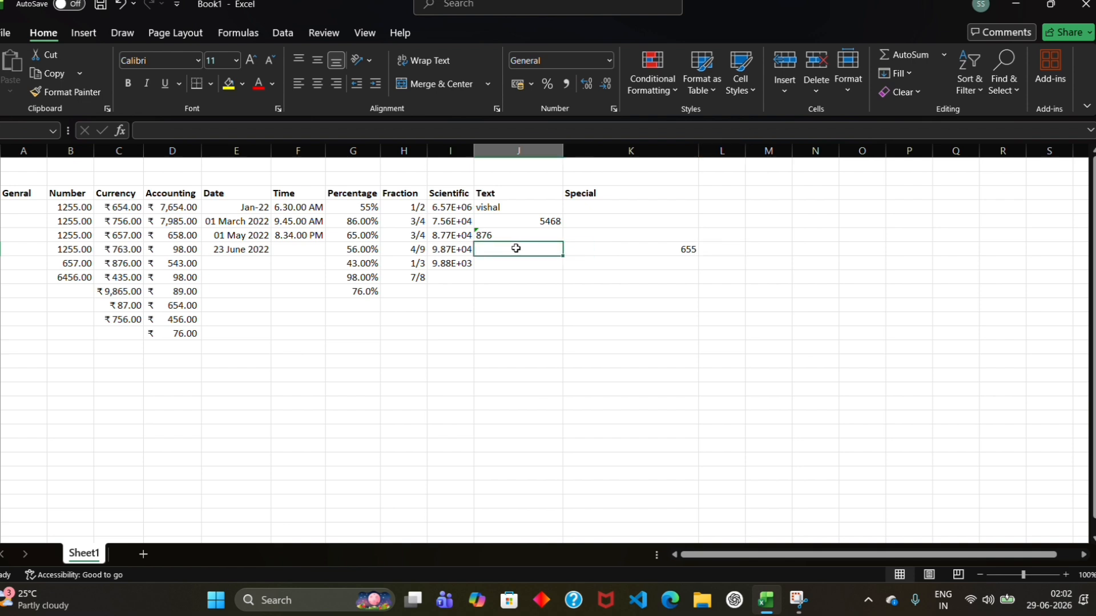
text(08)
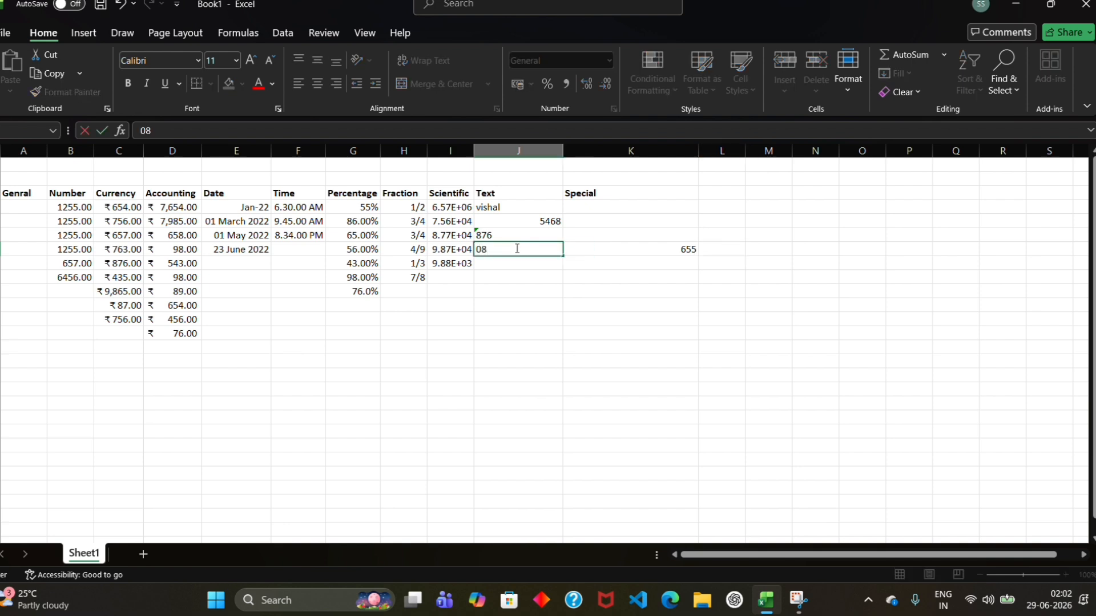
text(76)
key(Tab)
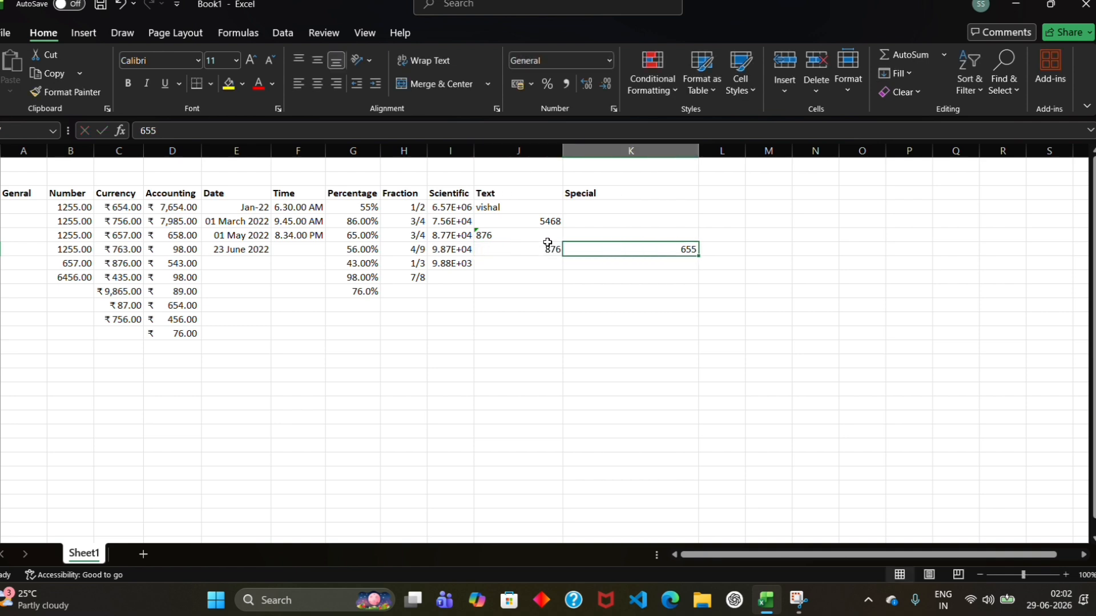
- Replace the content of the General-formatted cell J7 in the Text column with 0987, including its leading zero
click(545, 249)
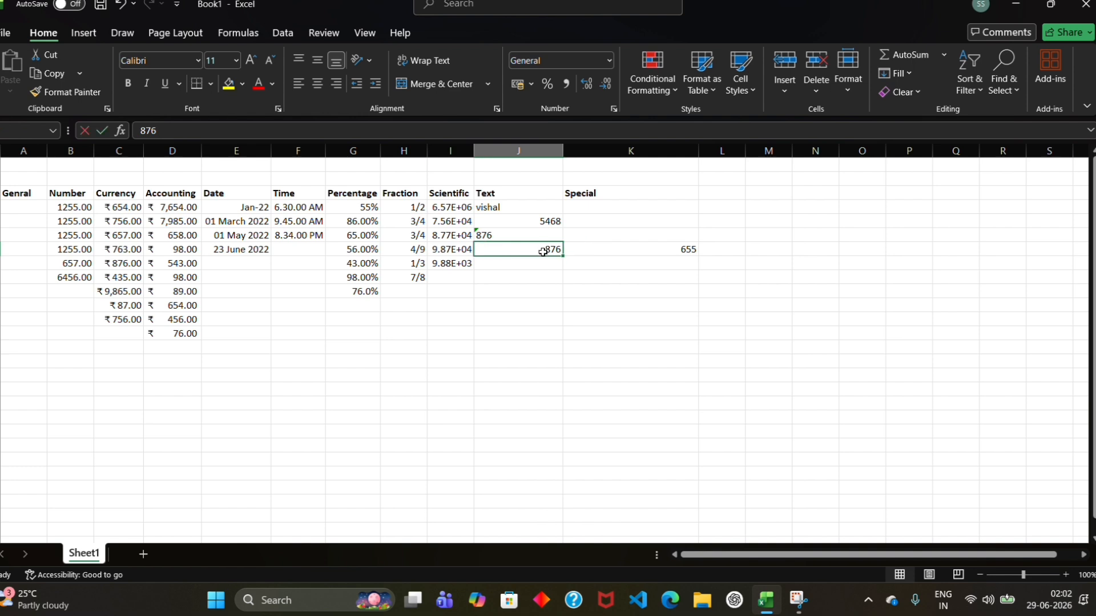
key(BackSpace)
text(0987)
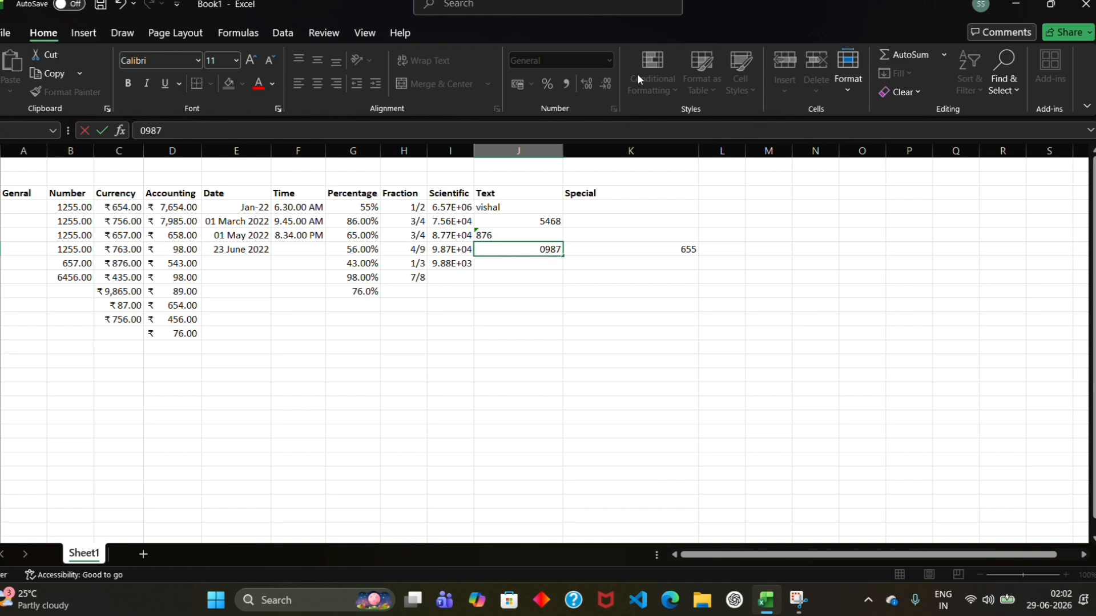
click(533, 261)
- Format cell J7 with the Text category and re-enter 0987 in it with its leading zero
click(532, 249)
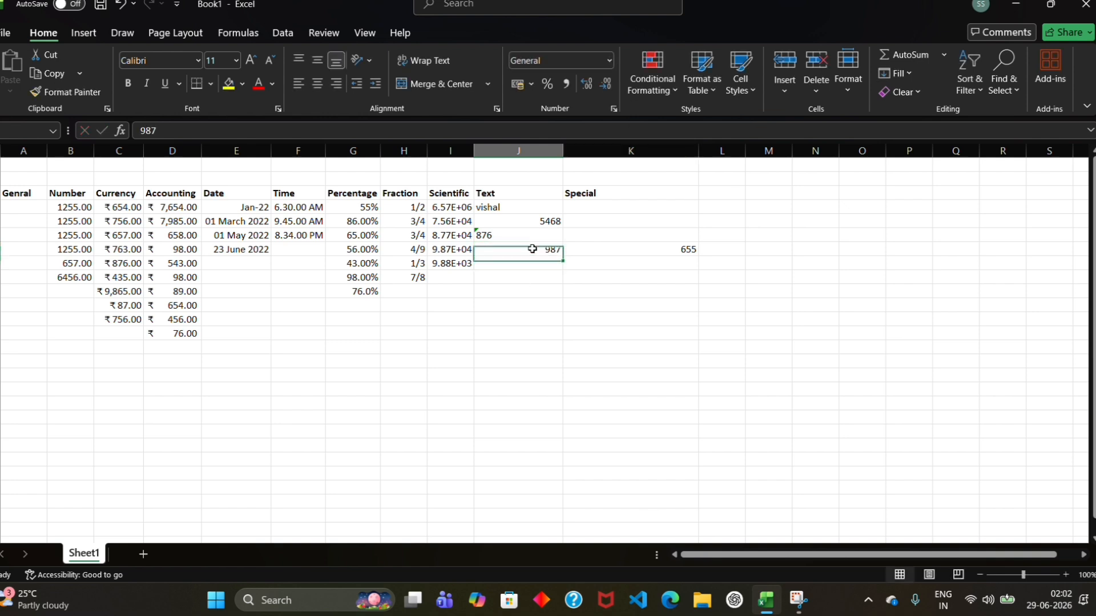
click(608, 59)
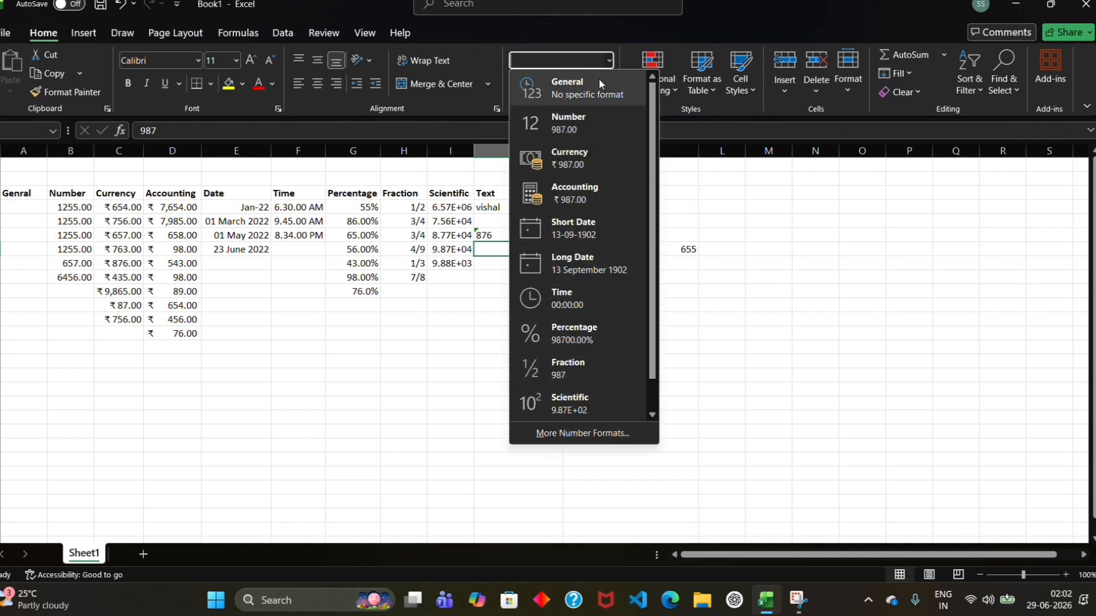
click(570, 434)
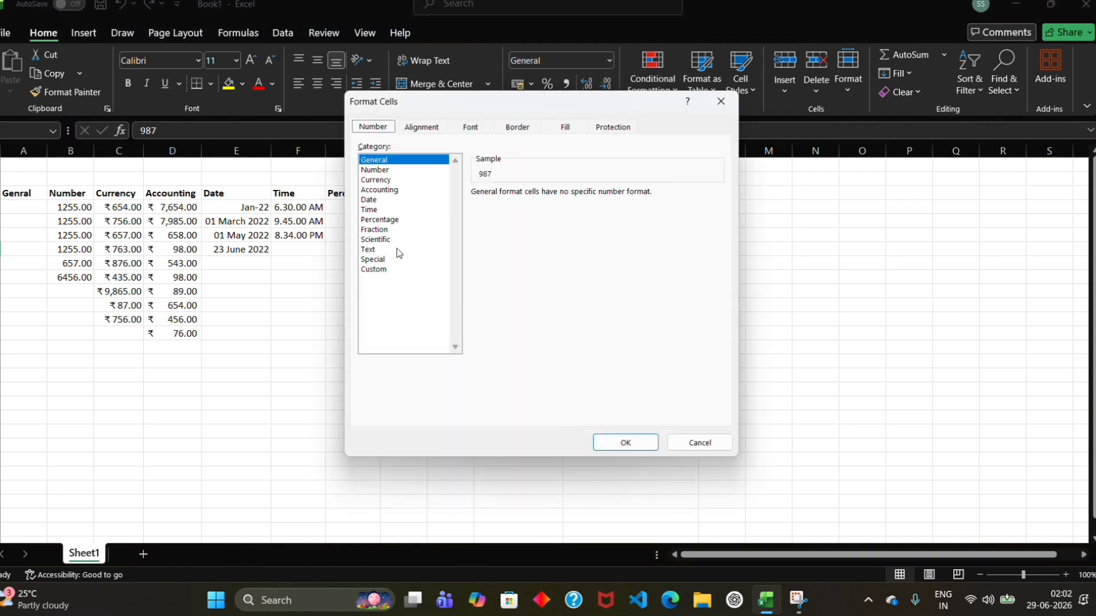
click(398, 250)
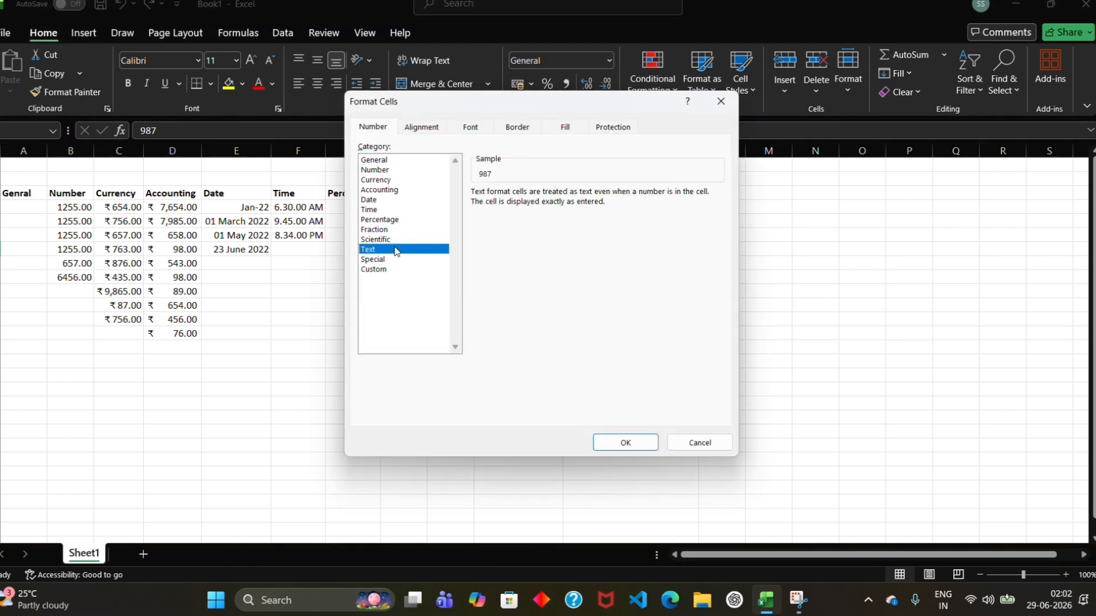
click(640, 445)
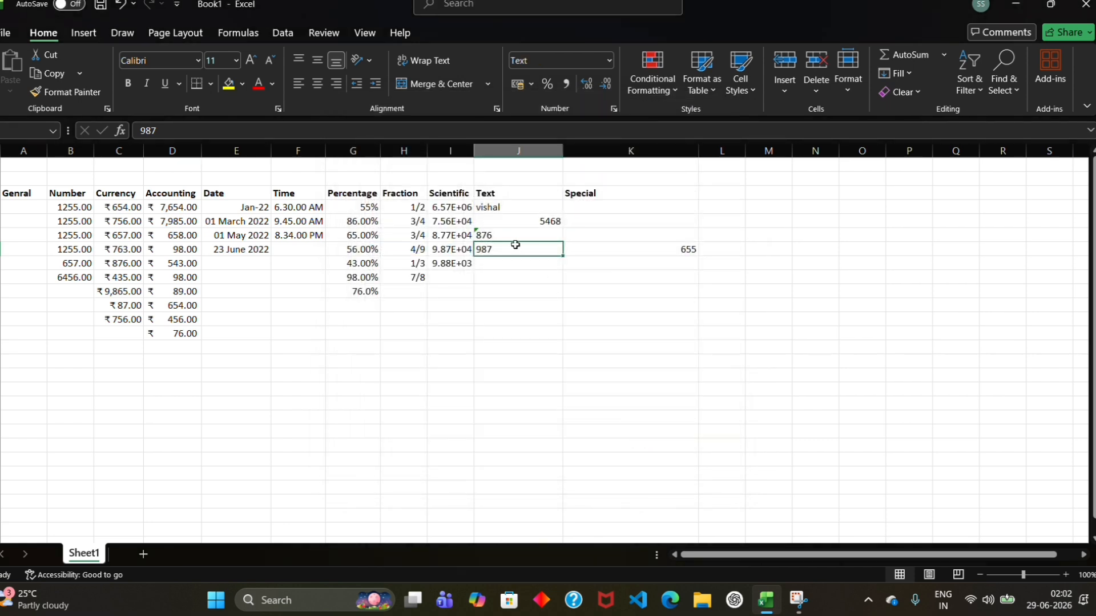
key(BackSpace)
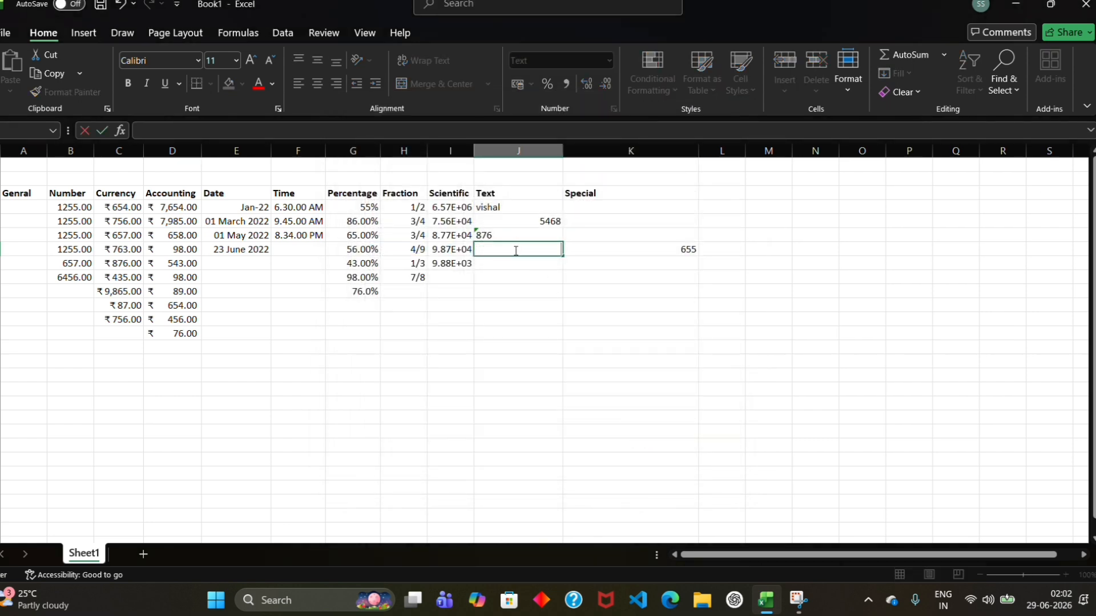
text(0987)
key(Return)
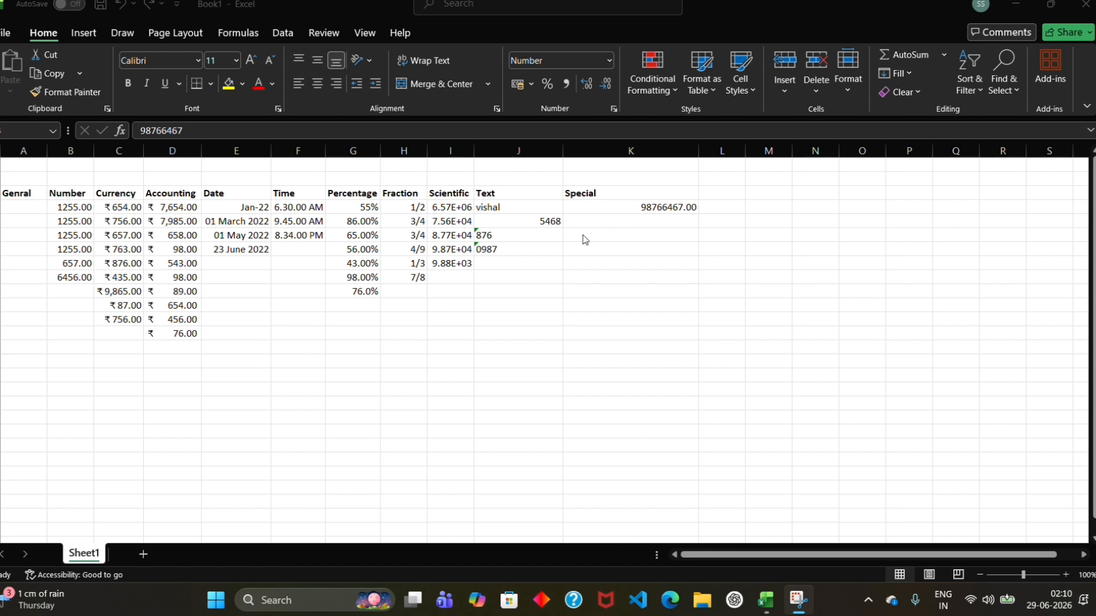
- Enter 6557 in cell K5 of the Special column, below the first sample value
click(589, 221)
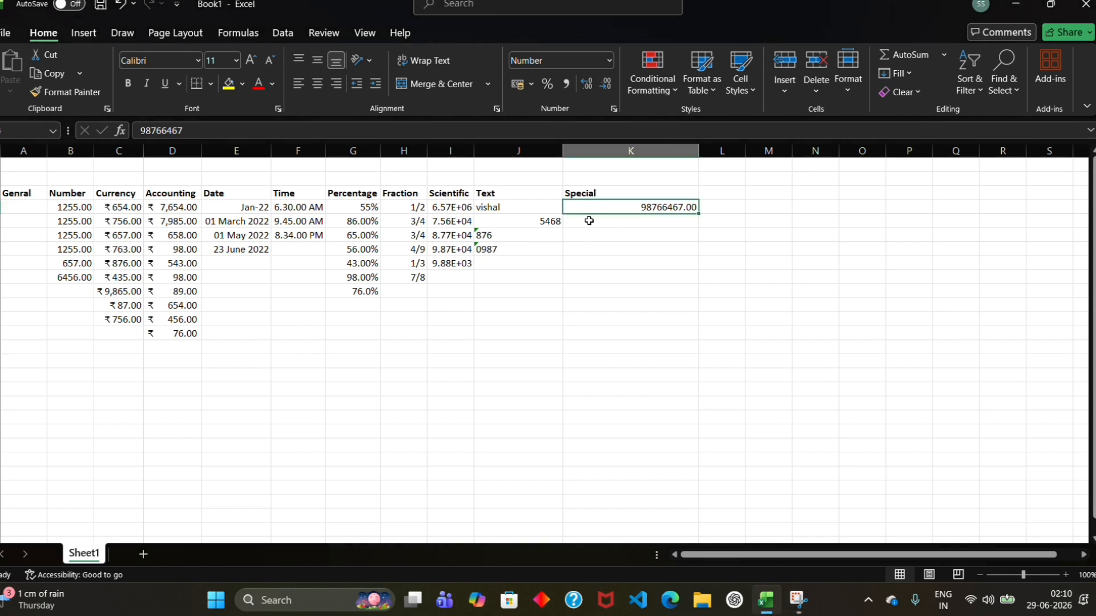
click(589, 221)
text(6557)
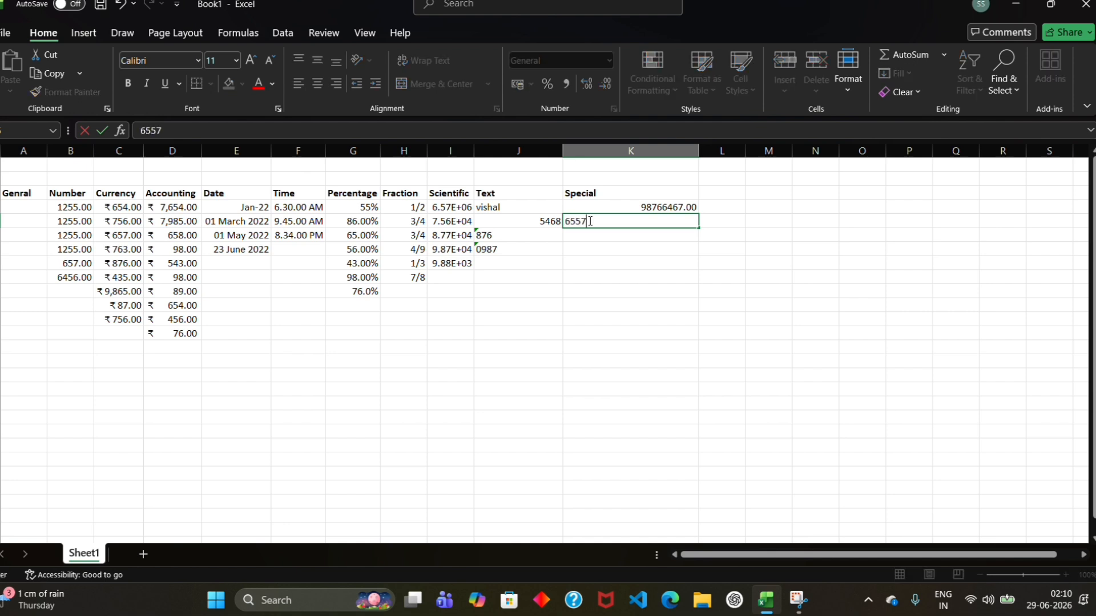
key(Return)
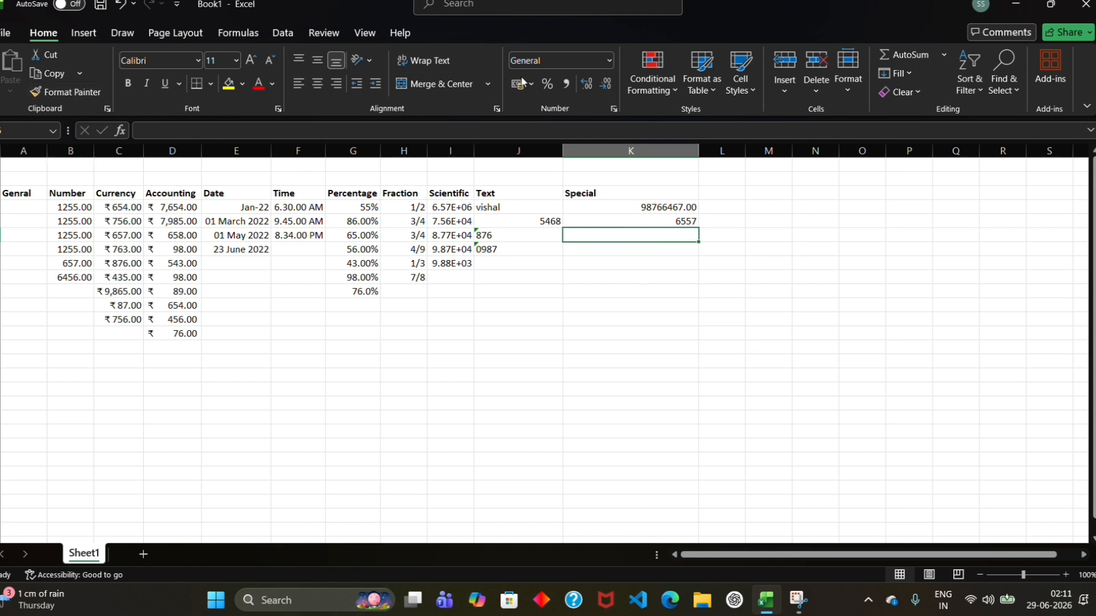
- Examine the full number format settings for the empty cell K6, then dismiss them
click(609, 60)
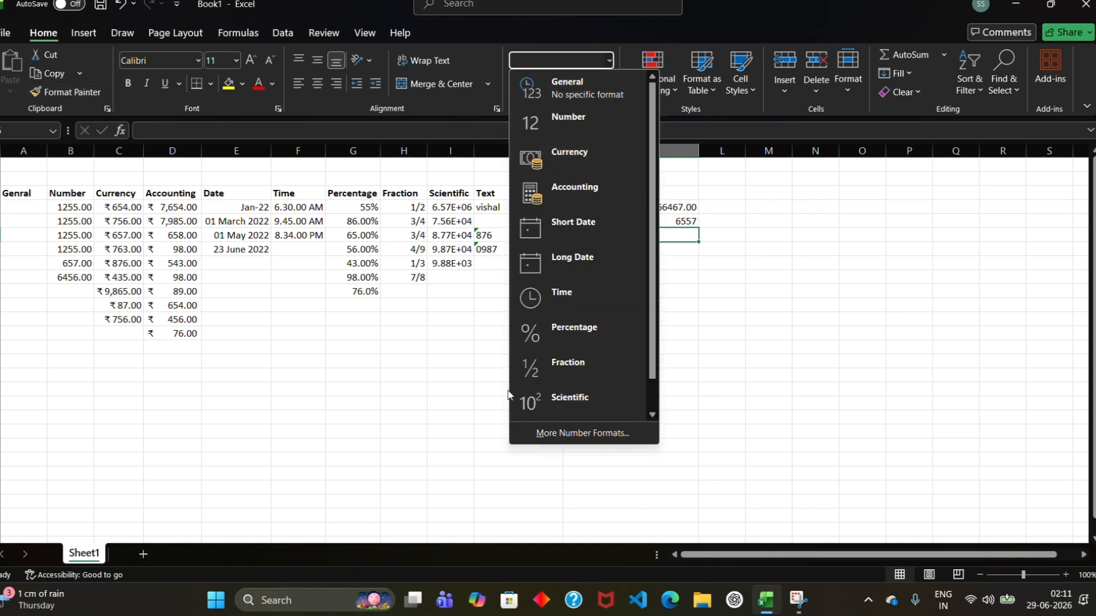
click(570, 435)
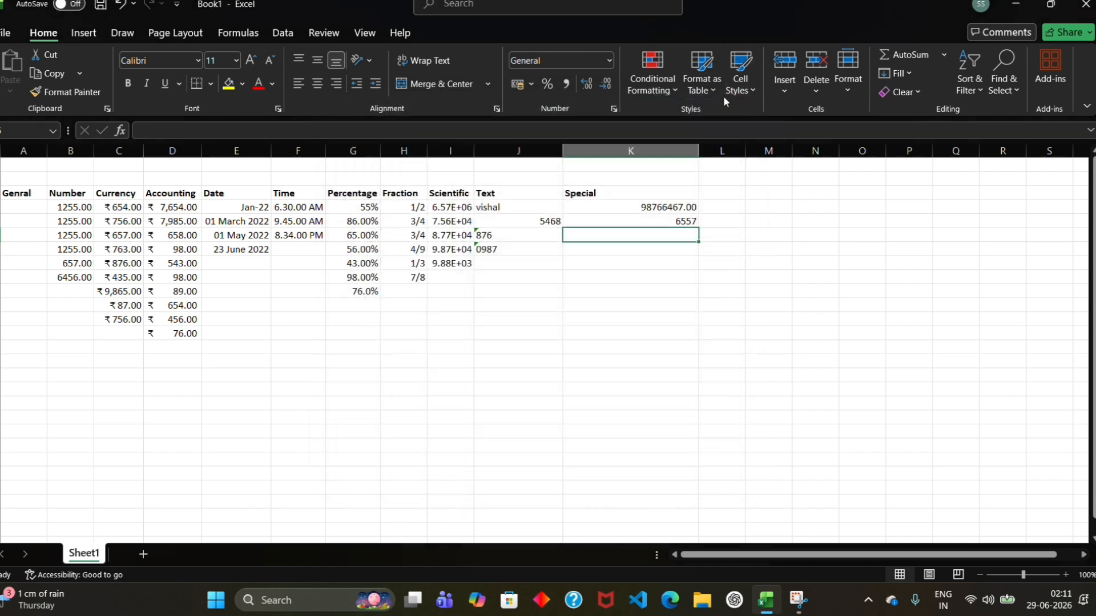
click(722, 101)
- Apply the Custom format code [$-en-US,1]h.mm.ss AM/PM;@ to cell F4, the first value of the Time column
click(290, 207)
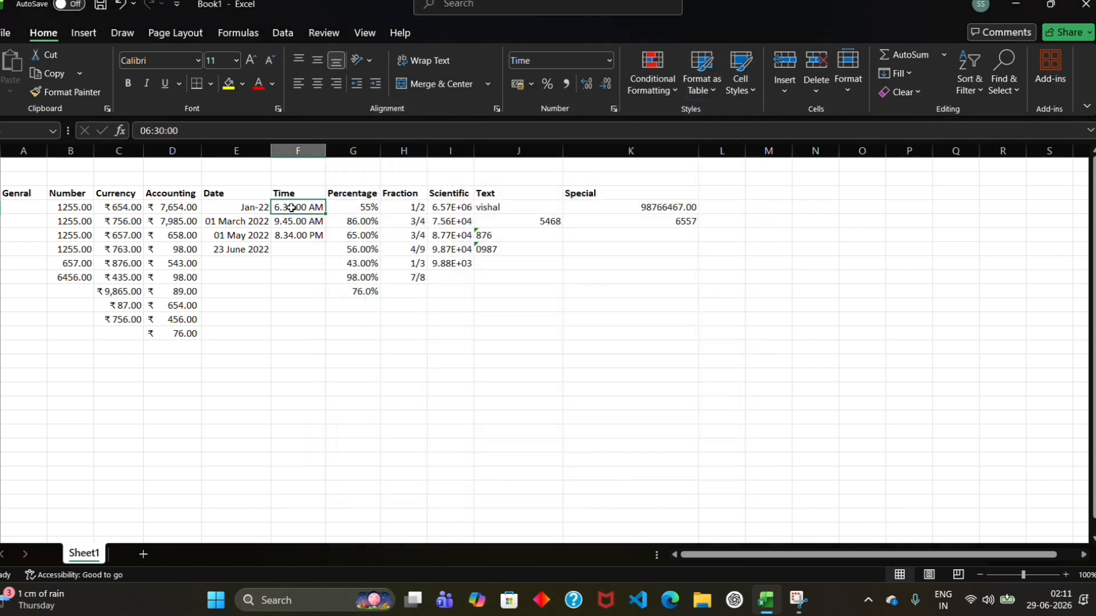
click(609, 60)
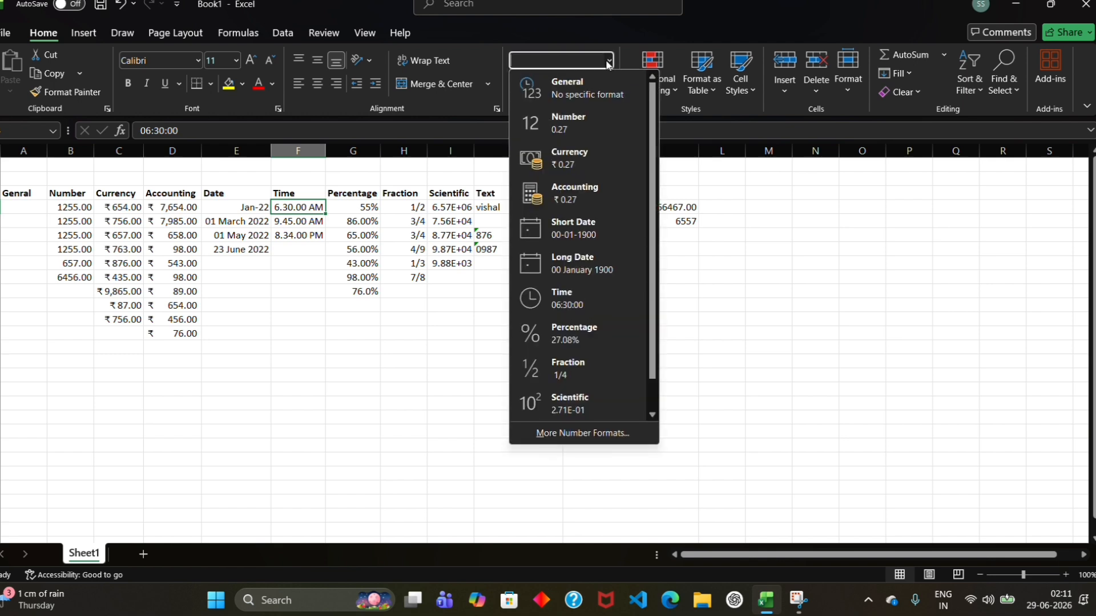
click(549, 436)
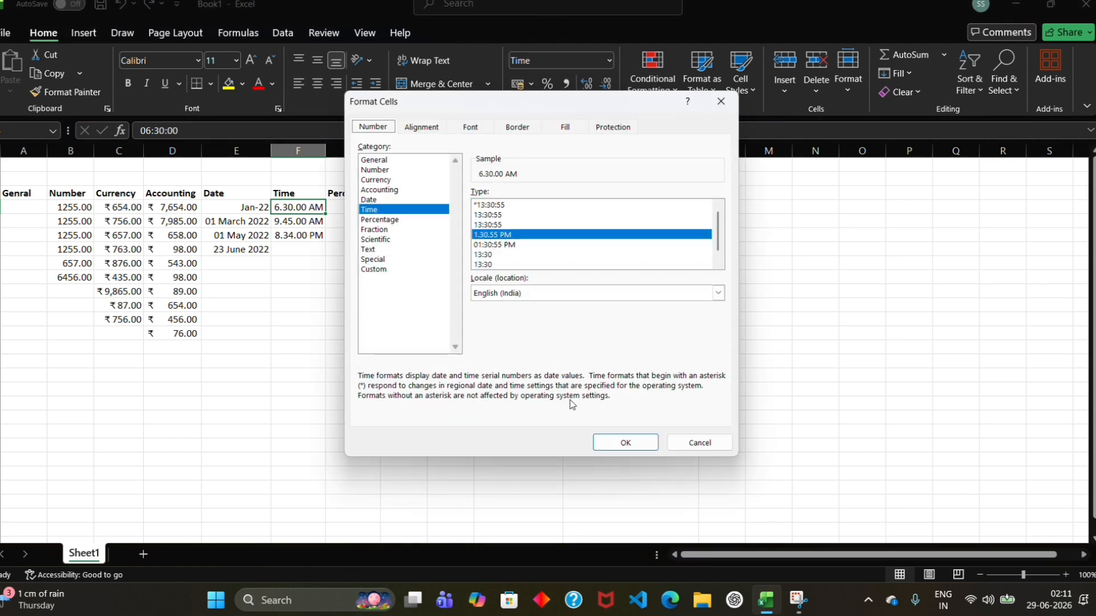
click(375, 269)
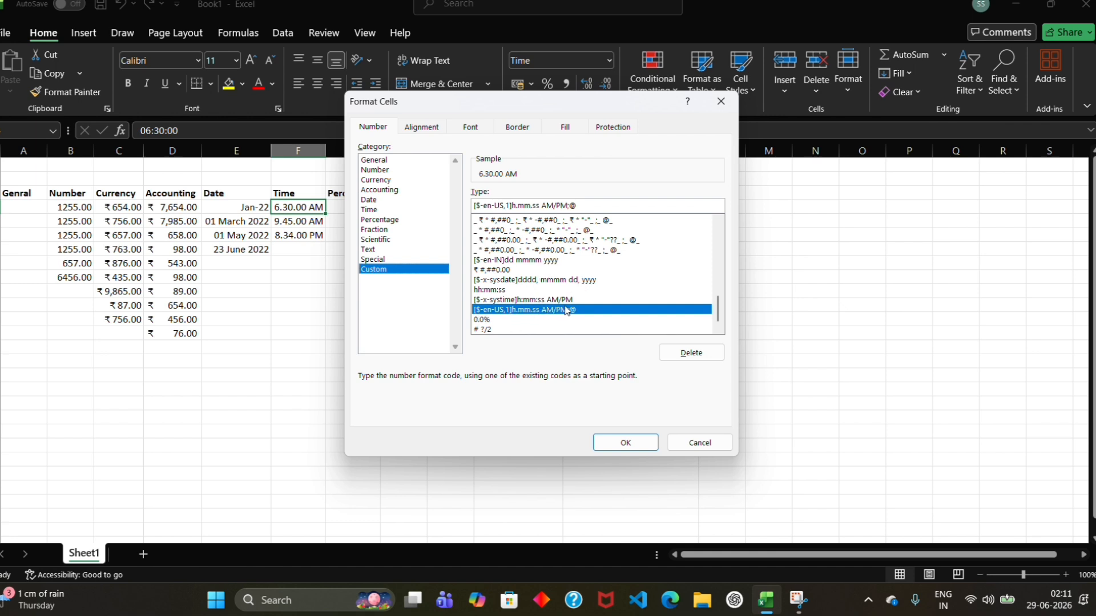
click(608, 443)
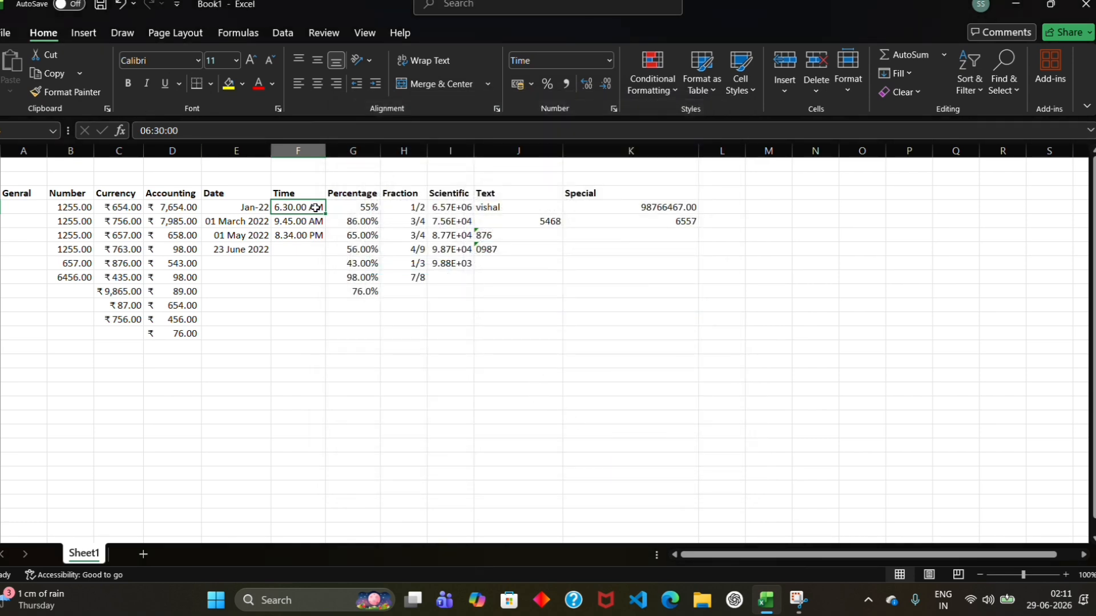
- Replace the time in cell F4 with 8:06
key(BackSpace)
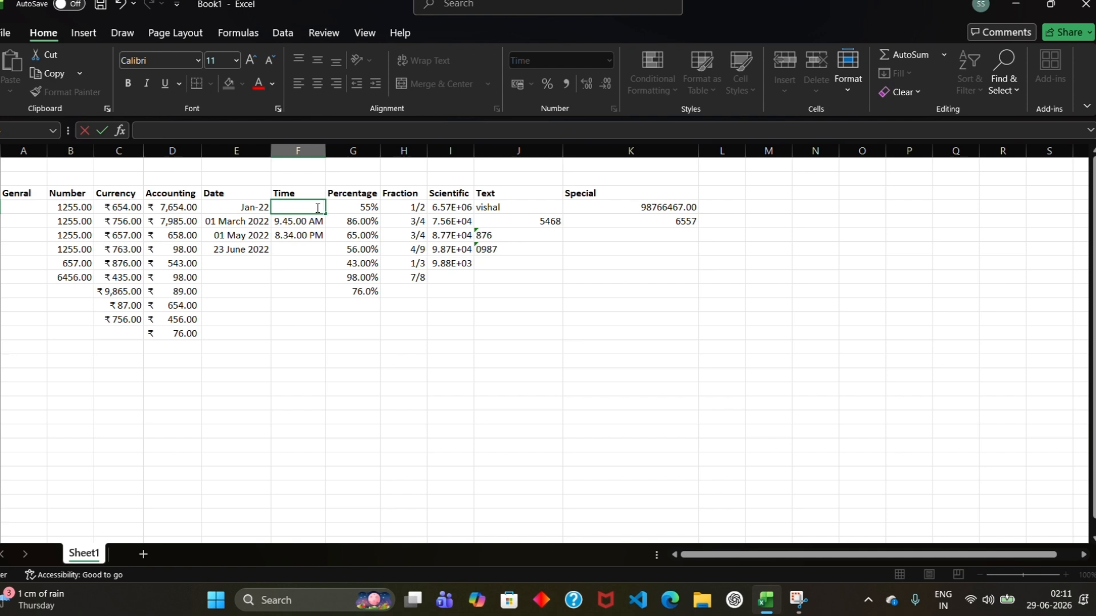
text(8:06)
key(Tab)
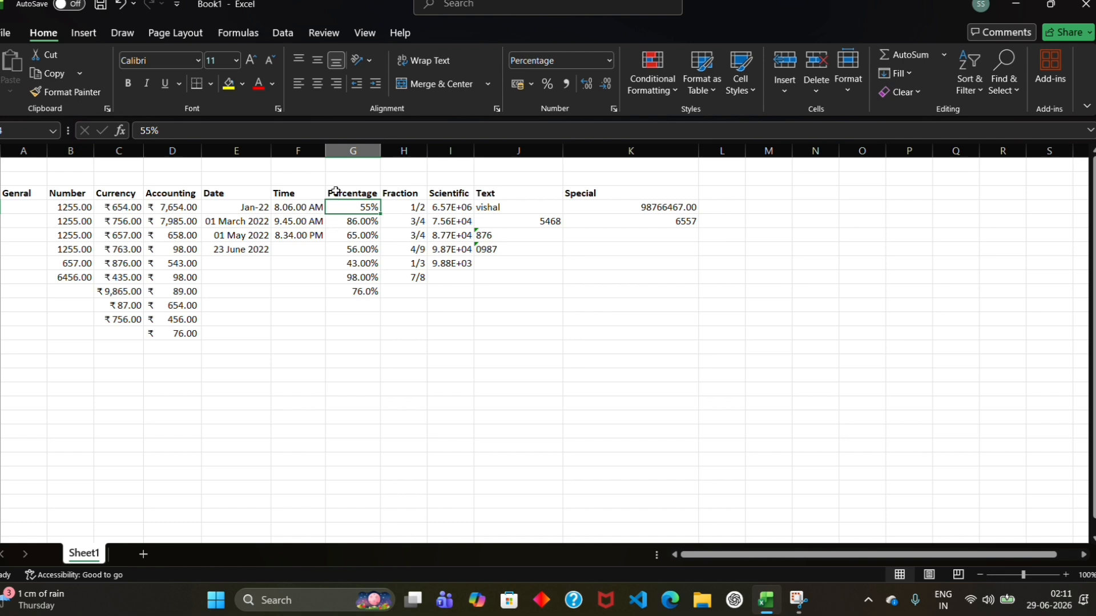
- Apply the Custom format code #,##0.00;-#,##0.00 to cell G4, the first value of the Percentage column
click(609, 60)
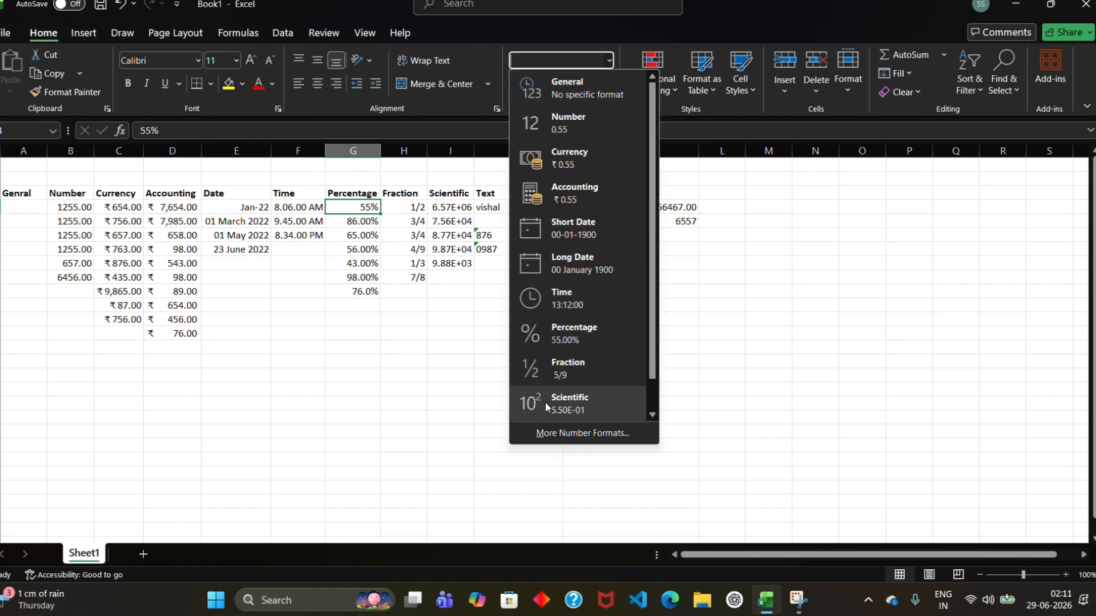
click(552, 433)
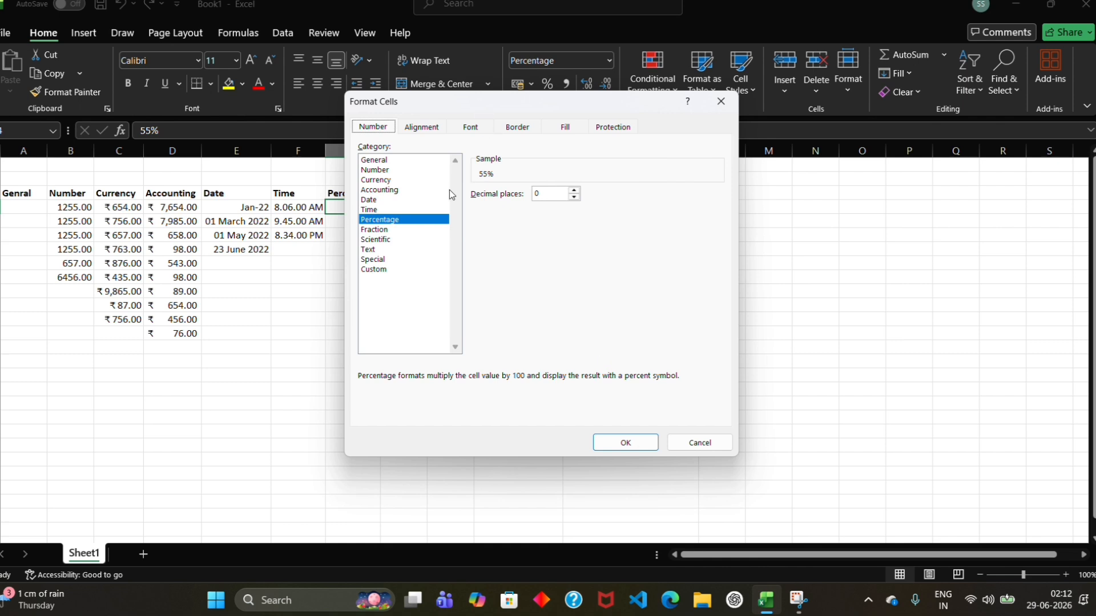
click(389, 267)
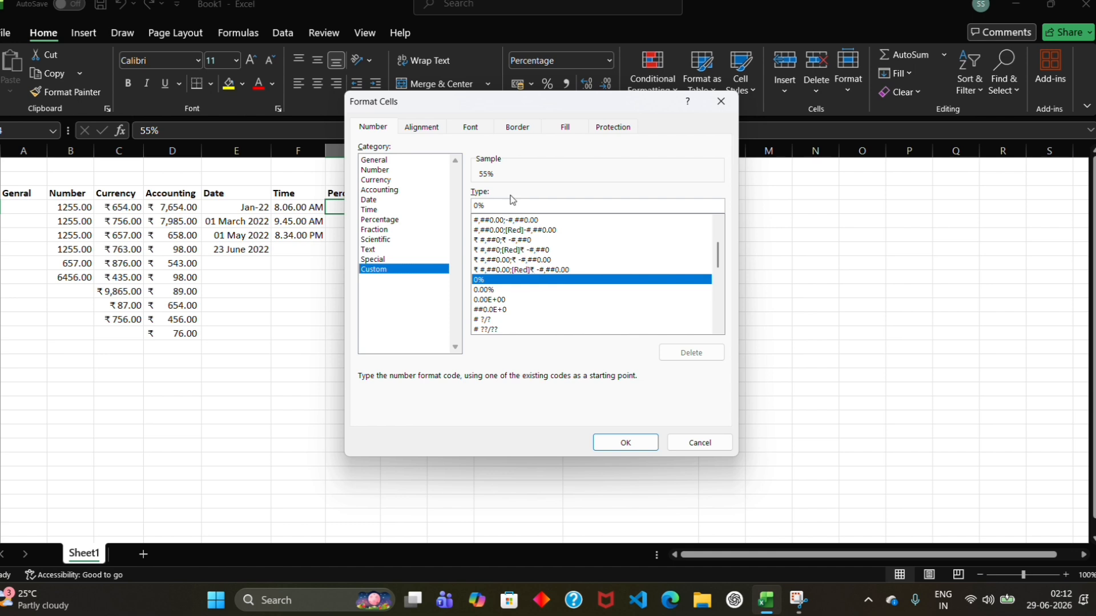
click(531, 220)
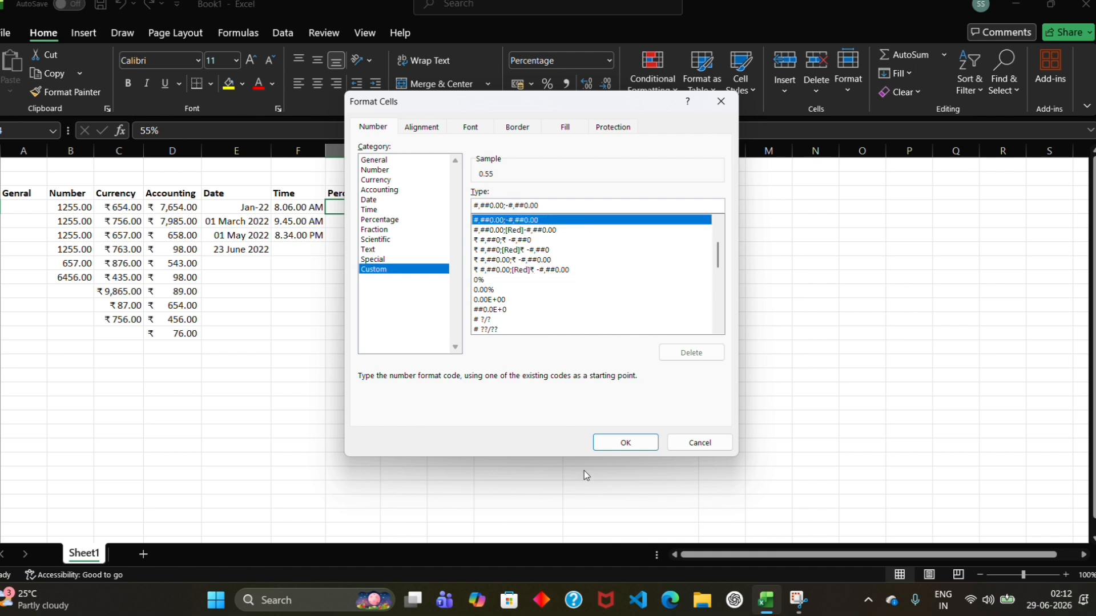
click(603, 443)
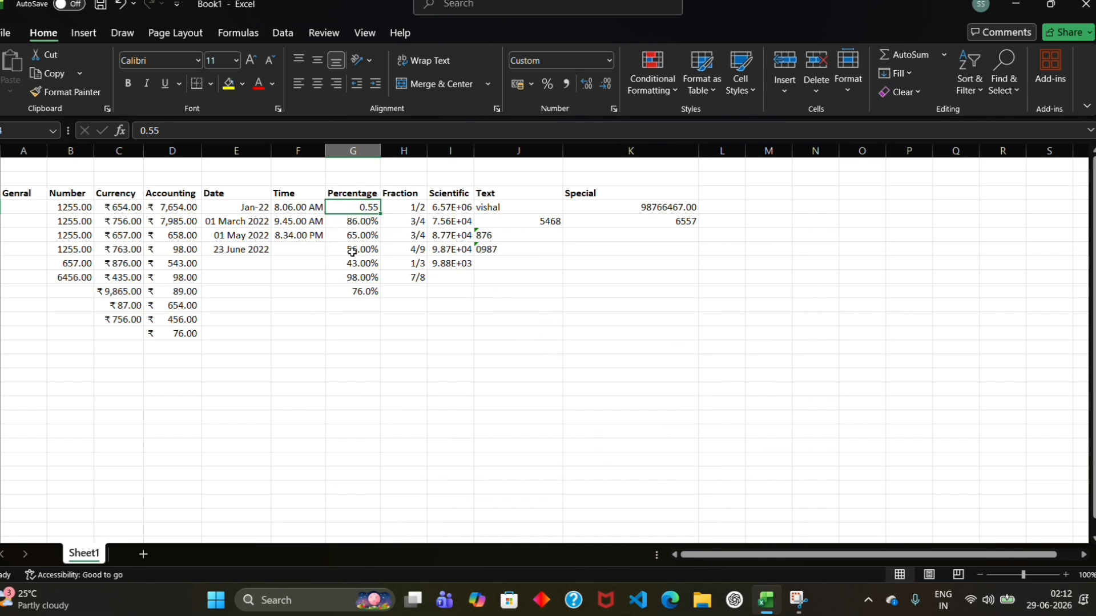
click(531, 303)
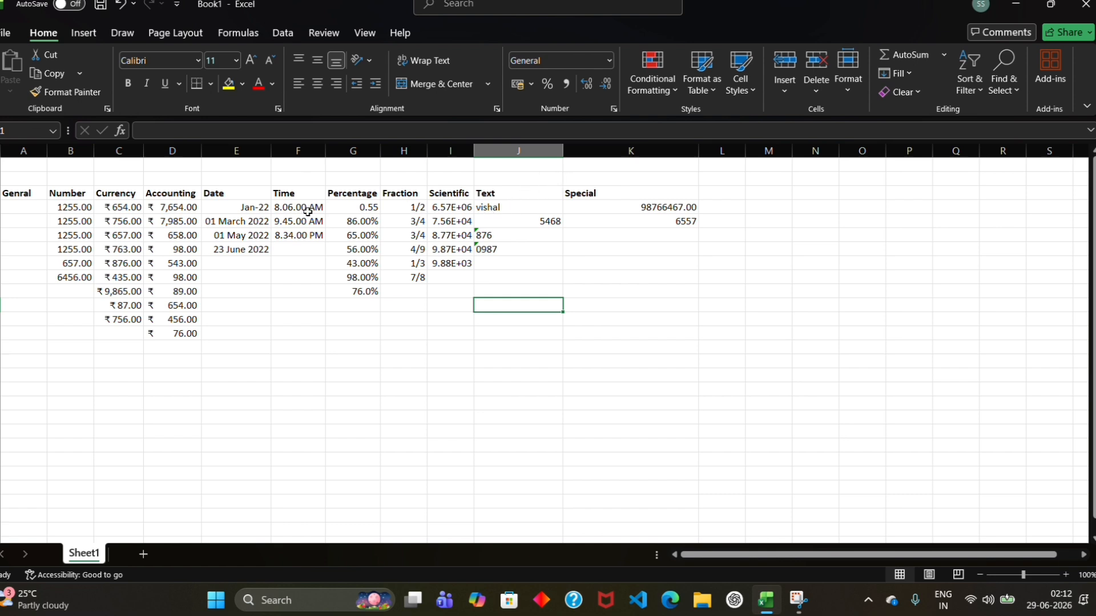
- Apply the Custom format code 0.00% to cell G5, the second value of the Percentage column
click(366, 223)
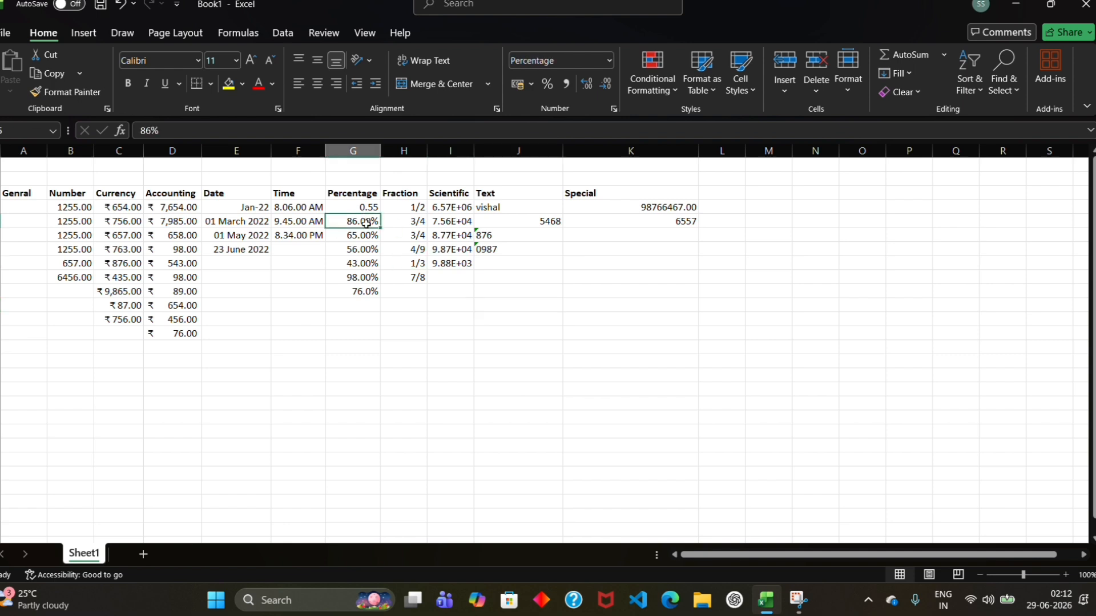
click(609, 60)
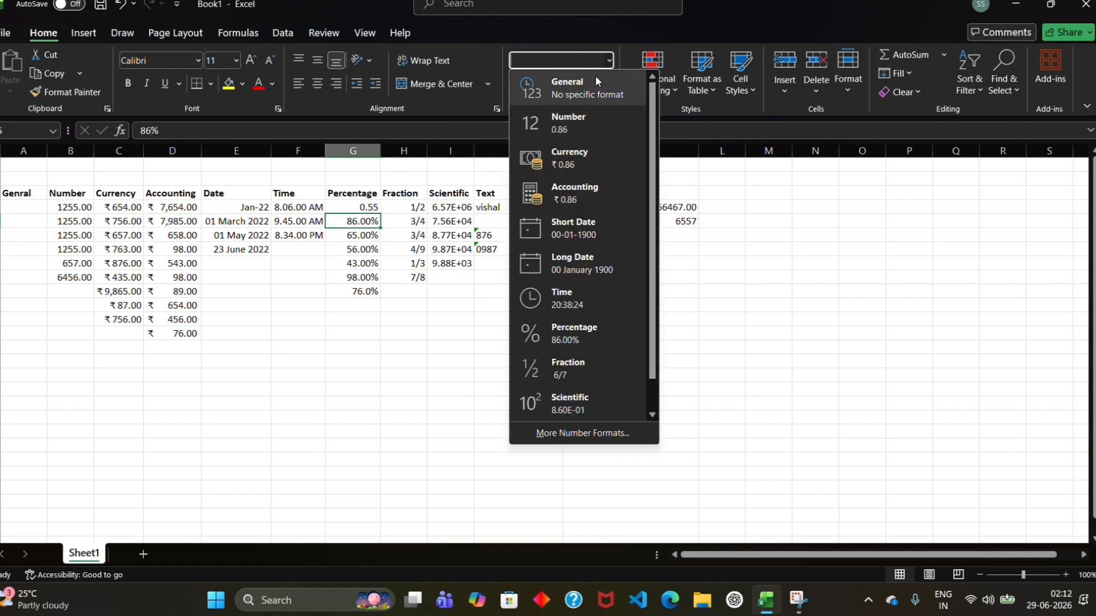
click(564, 433)
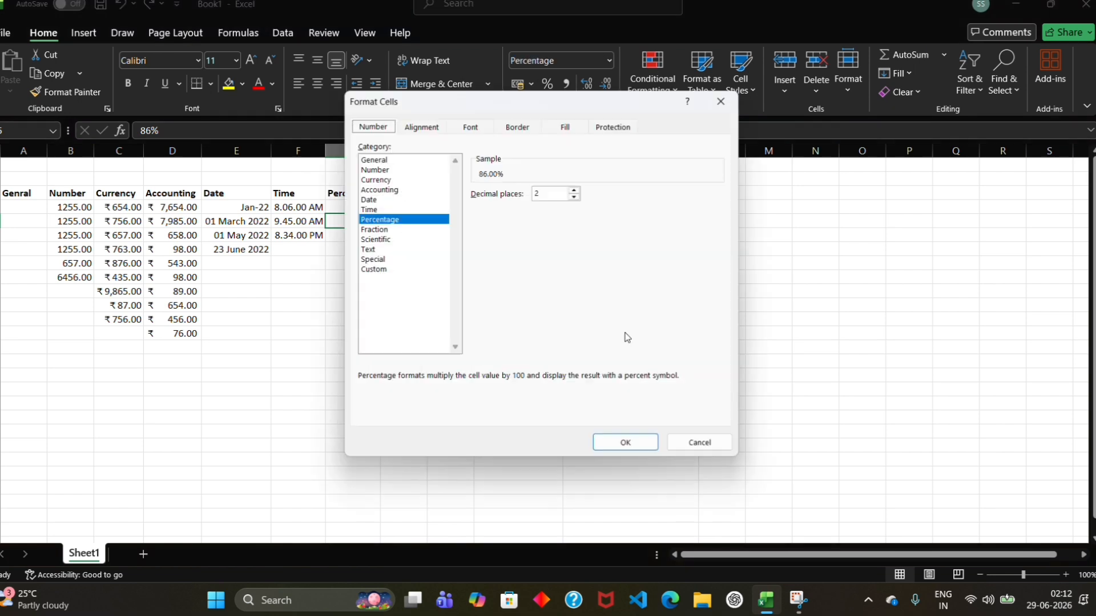
click(388, 271)
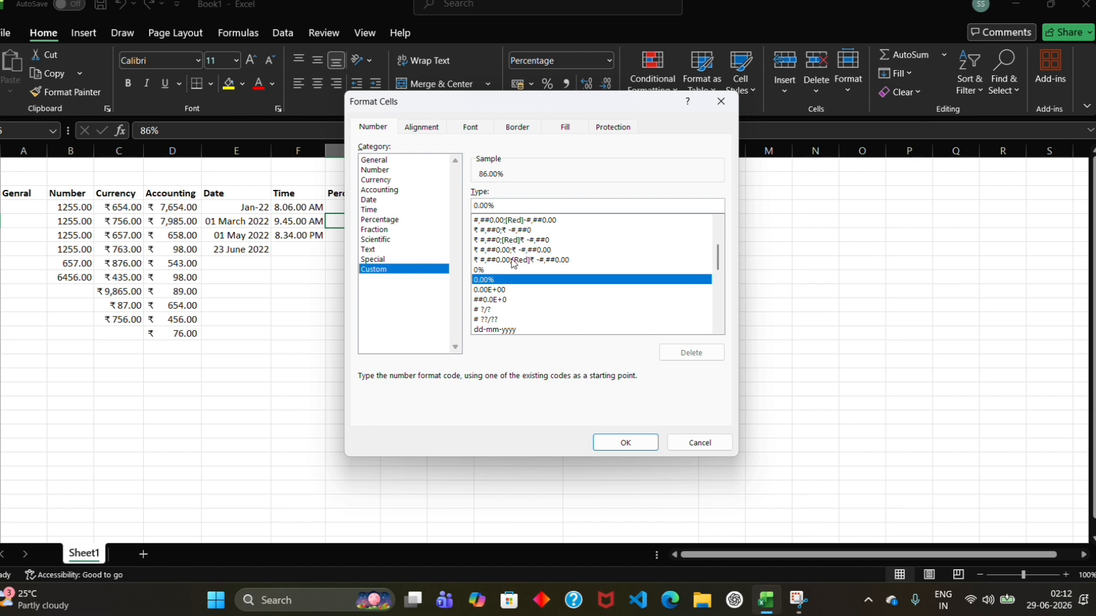
click(620, 442)
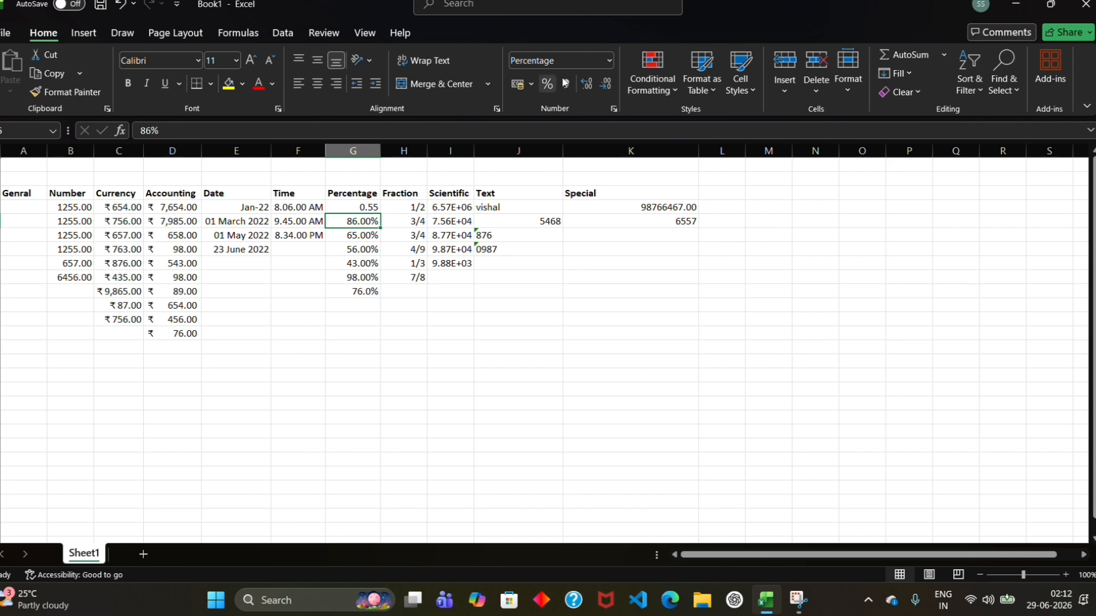
- Apply the Custom format code ₹ #,##0.00;[Red]₹ -#,##0.00 to cell G5, the second value of the Percentage column
click(608, 60)
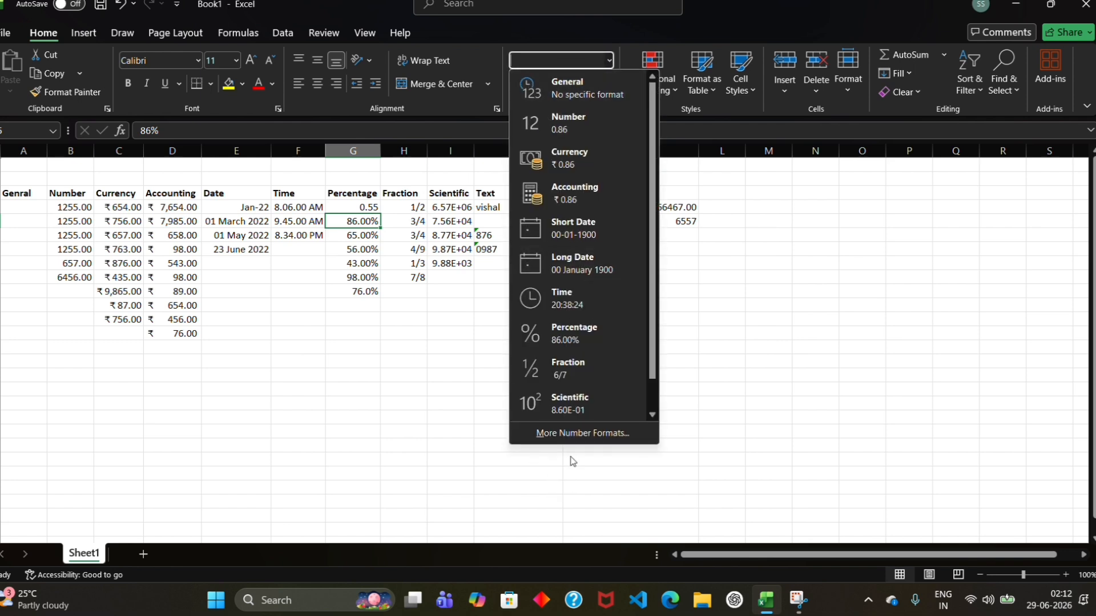
click(577, 438)
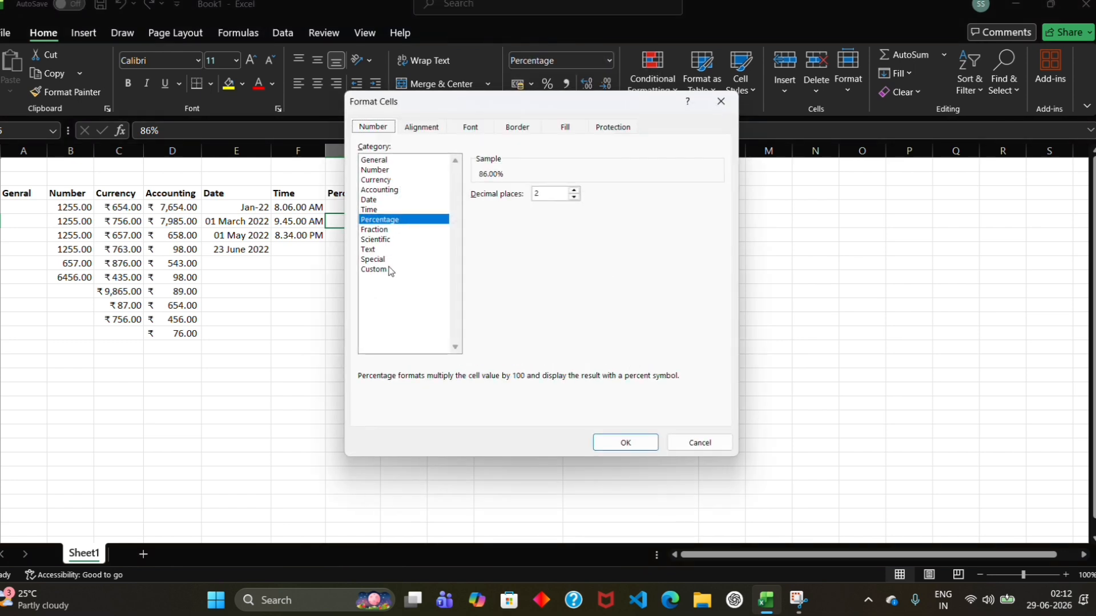
click(390, 271)
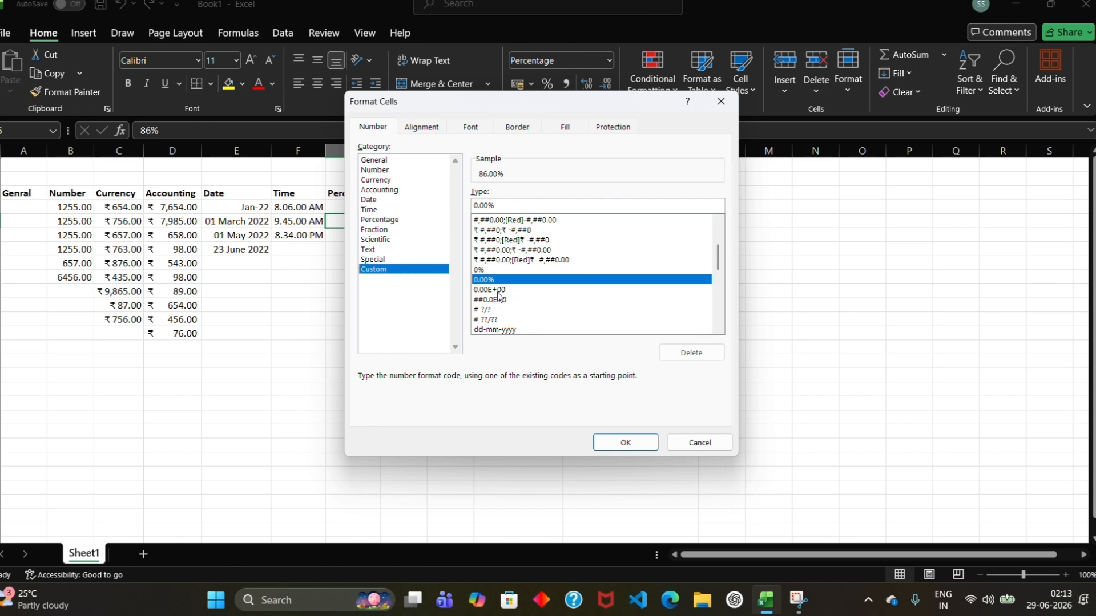
click(559, 260)
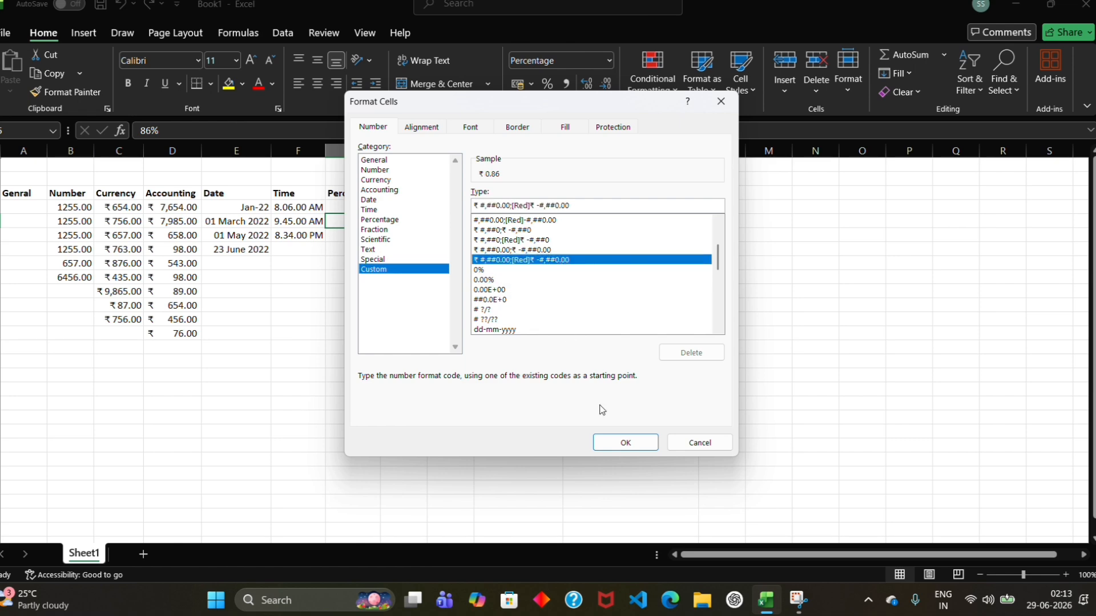
click(623, 442)
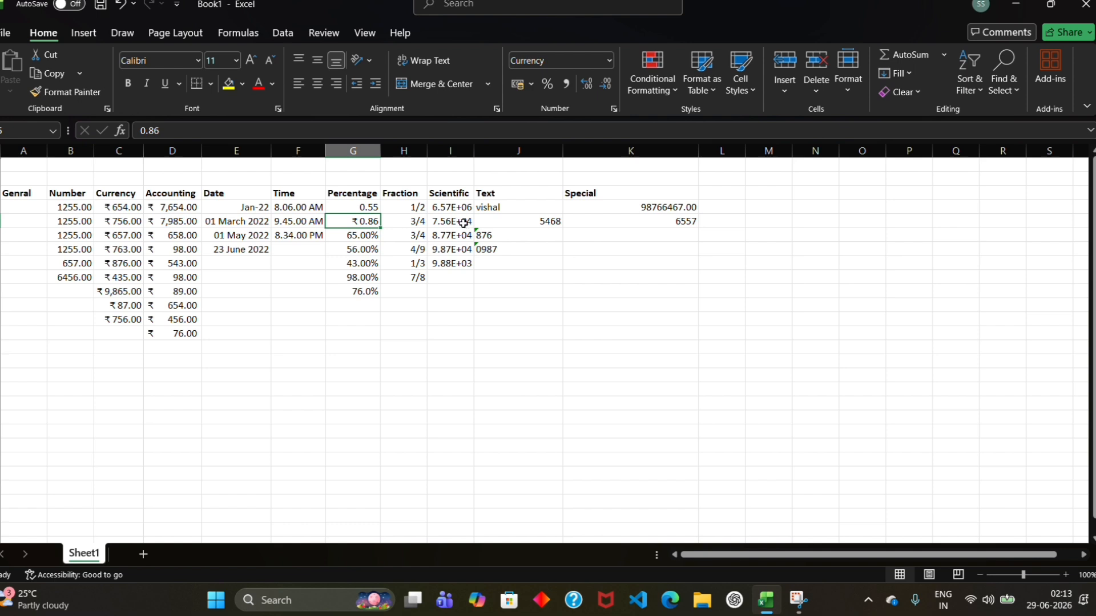
- Check the Custom format code behind cell C4, the first value of the Currency column, and keep it
click(122, 210)
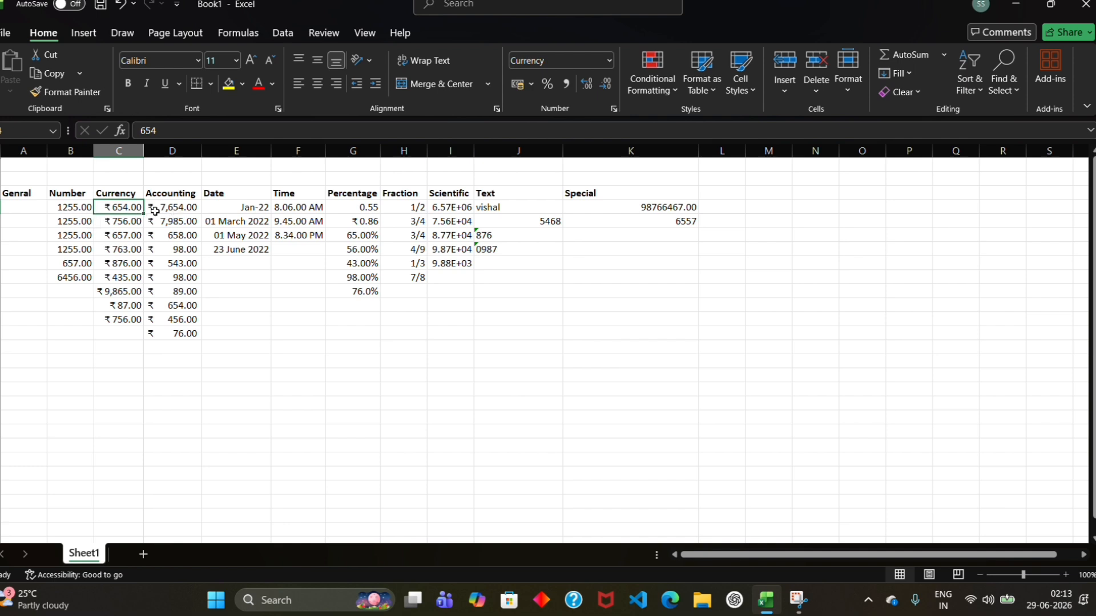
click(609, 61)
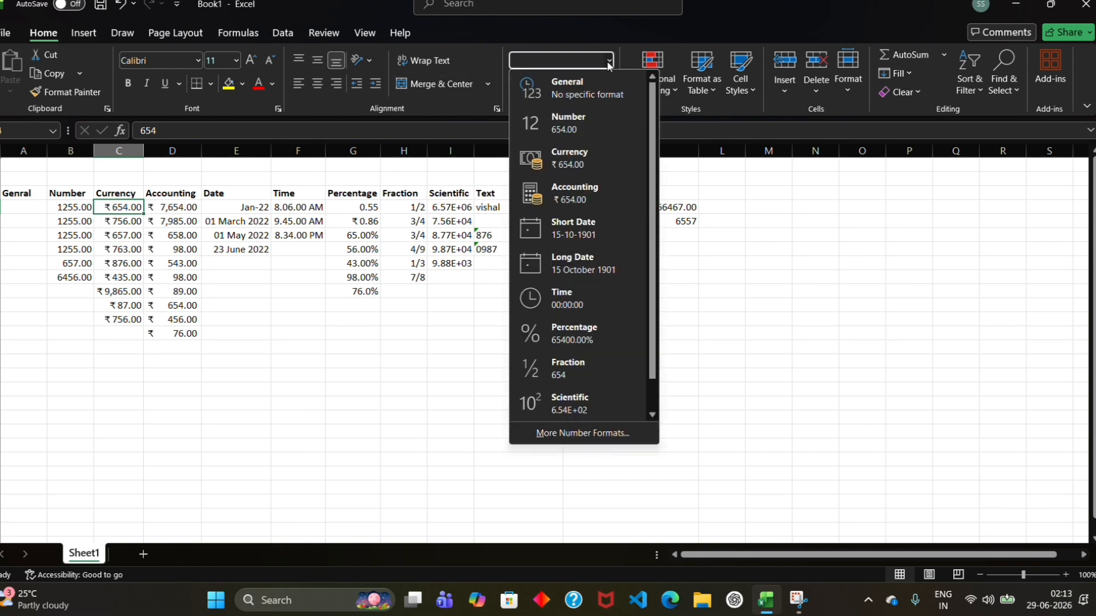
click(608, 438)
click(376, 269)
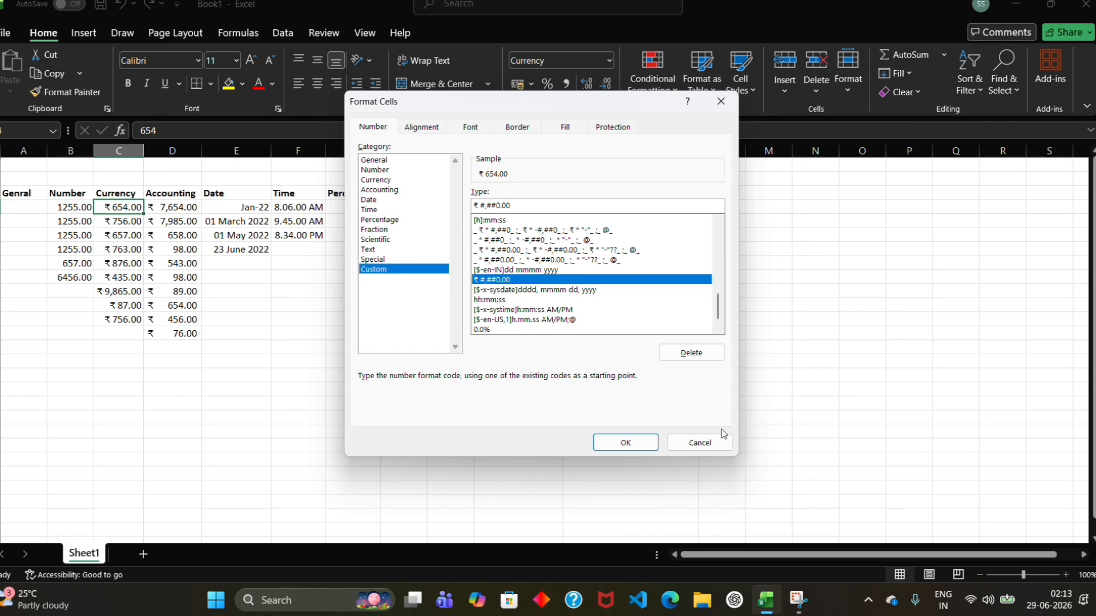
click(634, 443)
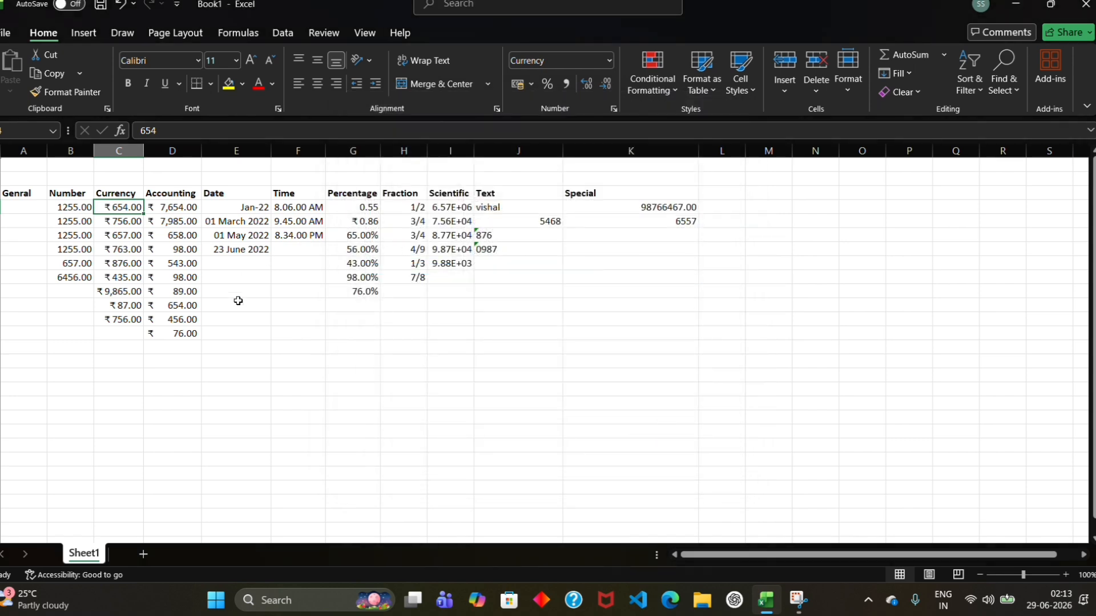